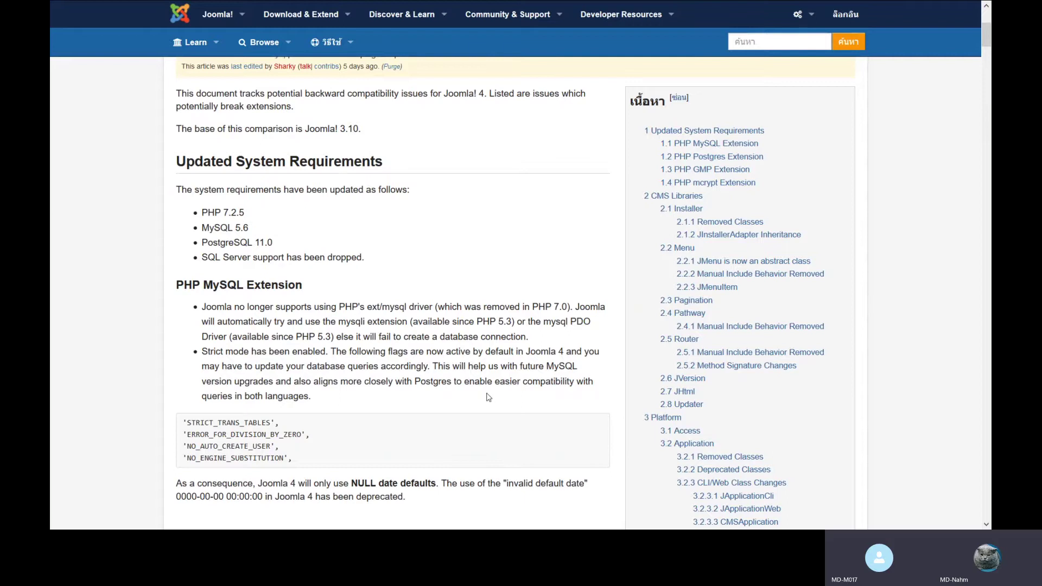
Step: Switch to Movies & TV, play the install_joomla video, and return to the installer's Setup Site Name part, pausing there
key("super")
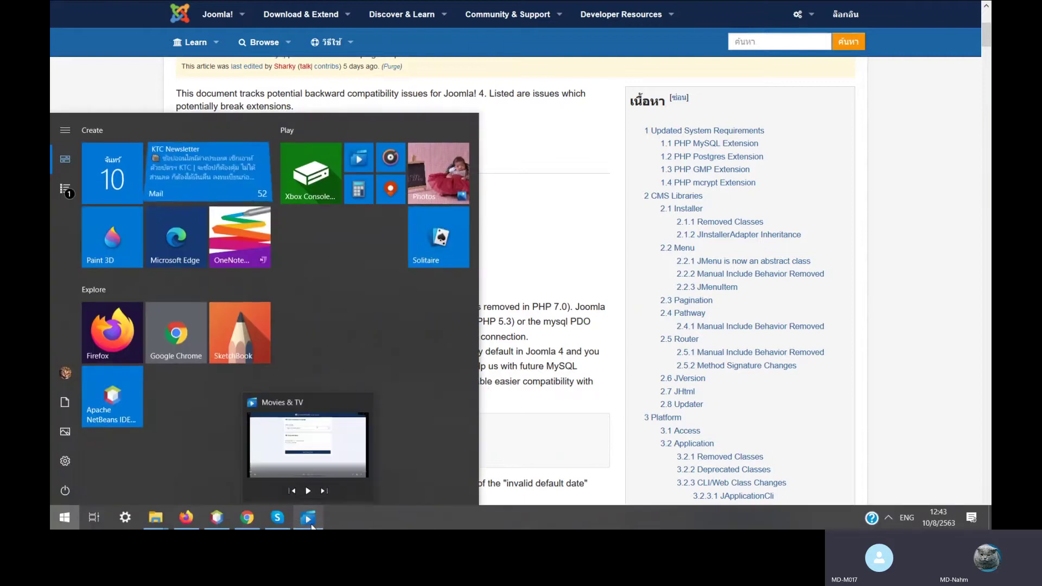
left_click(310, 520)
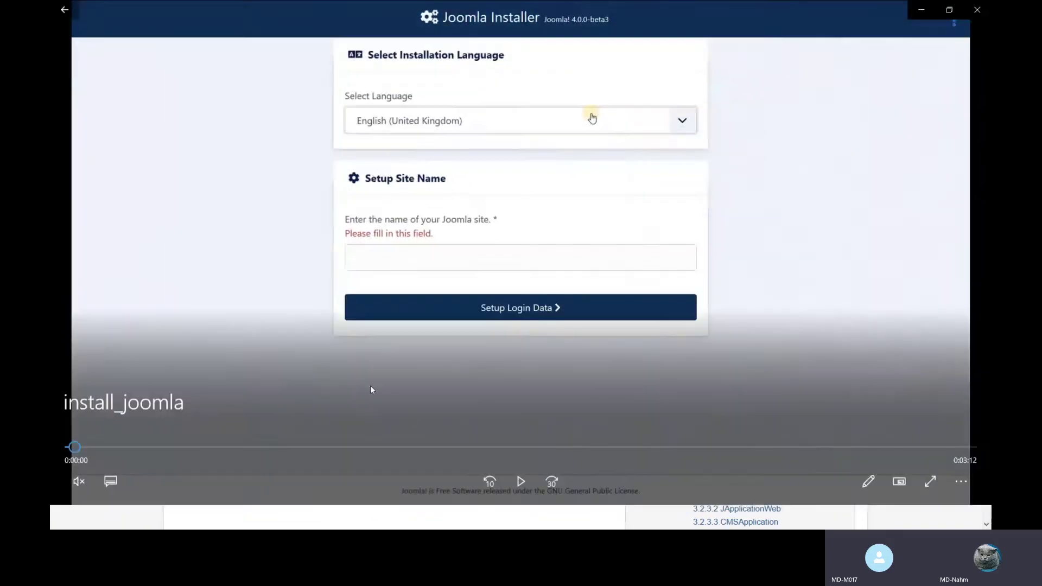
left_click(524, 487)
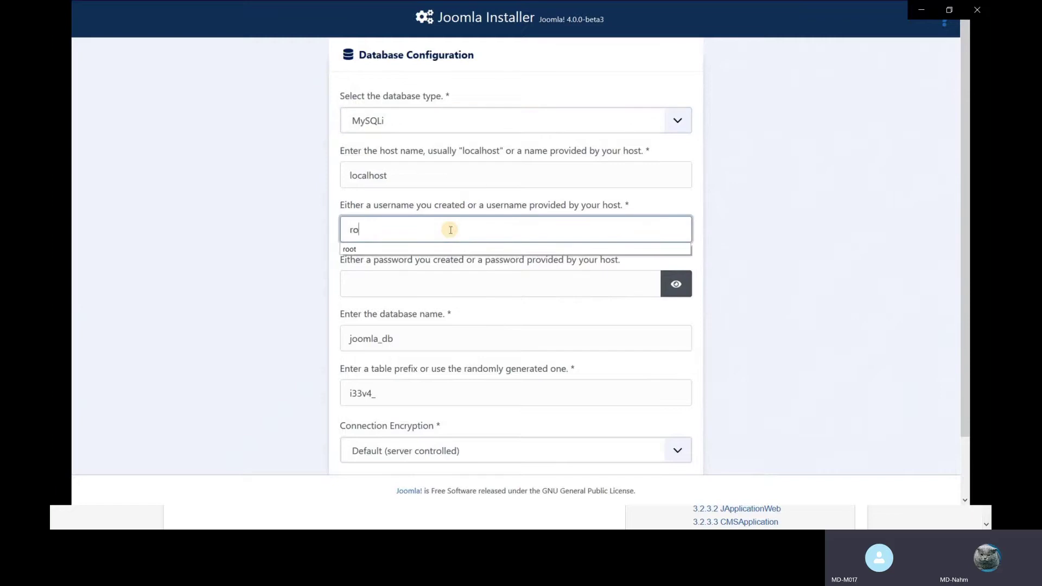
mouse_move(658, 337)
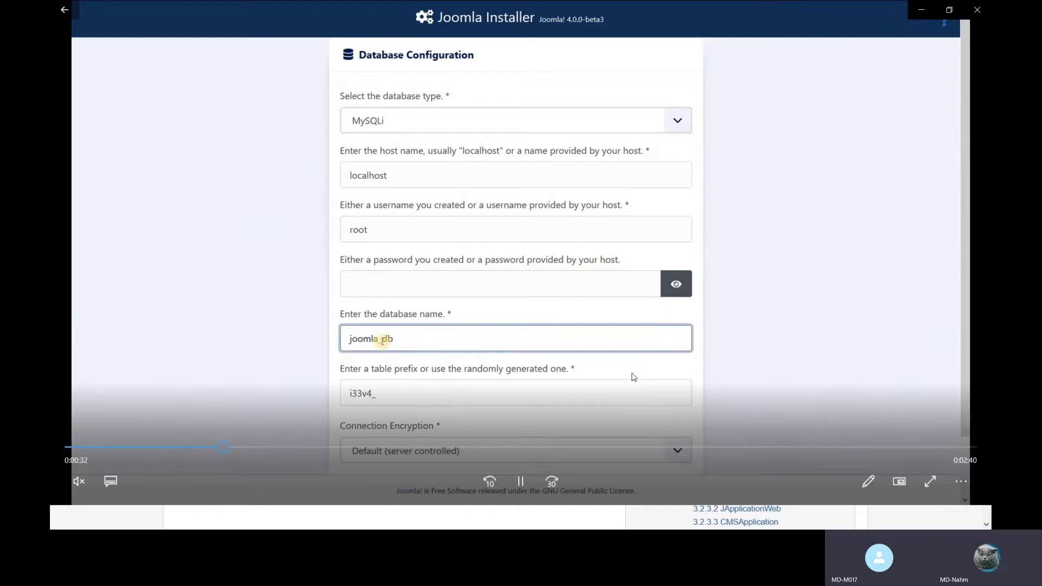
left_click(118, 448)
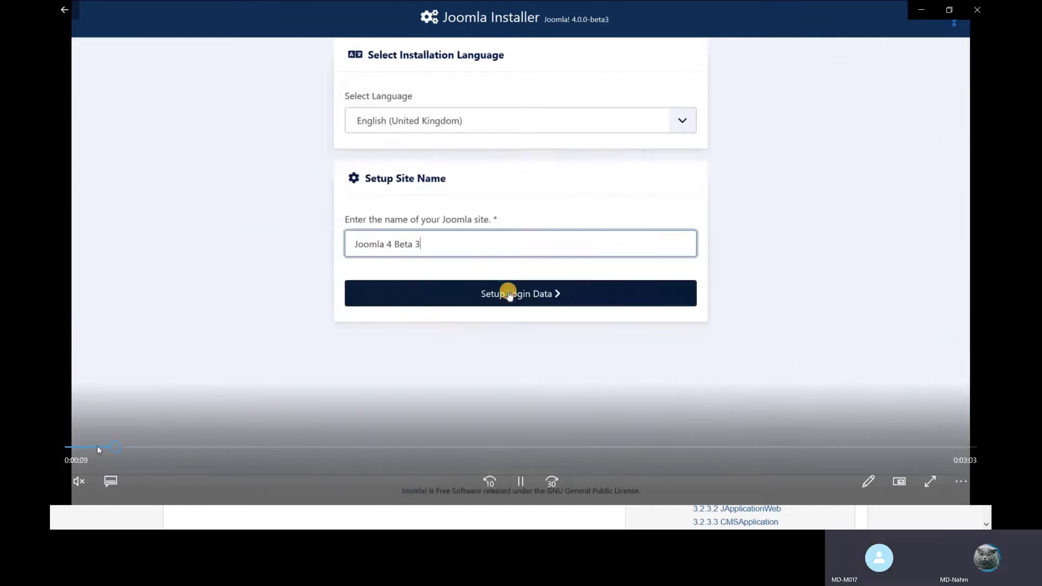
left_click(89, 448)
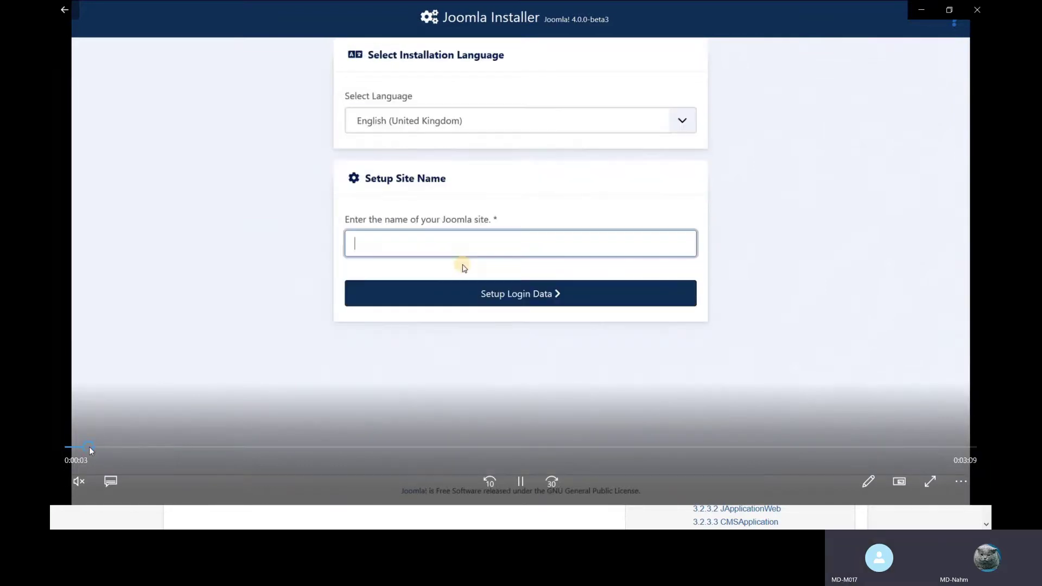
left_click(521, 481)
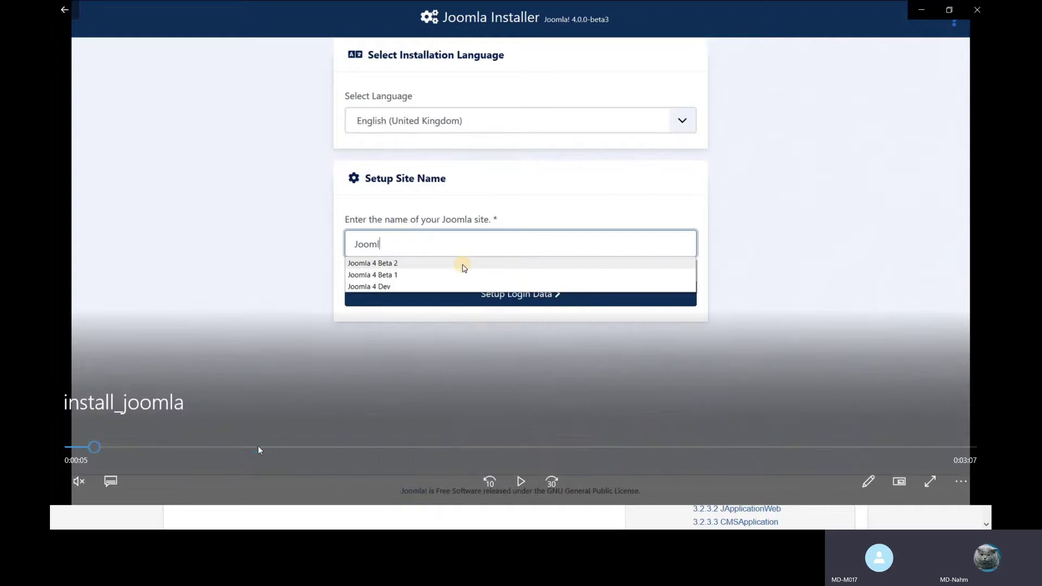
Step: Seek through the paused video to review the installer's Login Data form and Database Configuration form
left_click(259, 447)
left_click_drag(258, 447, 201, 447)
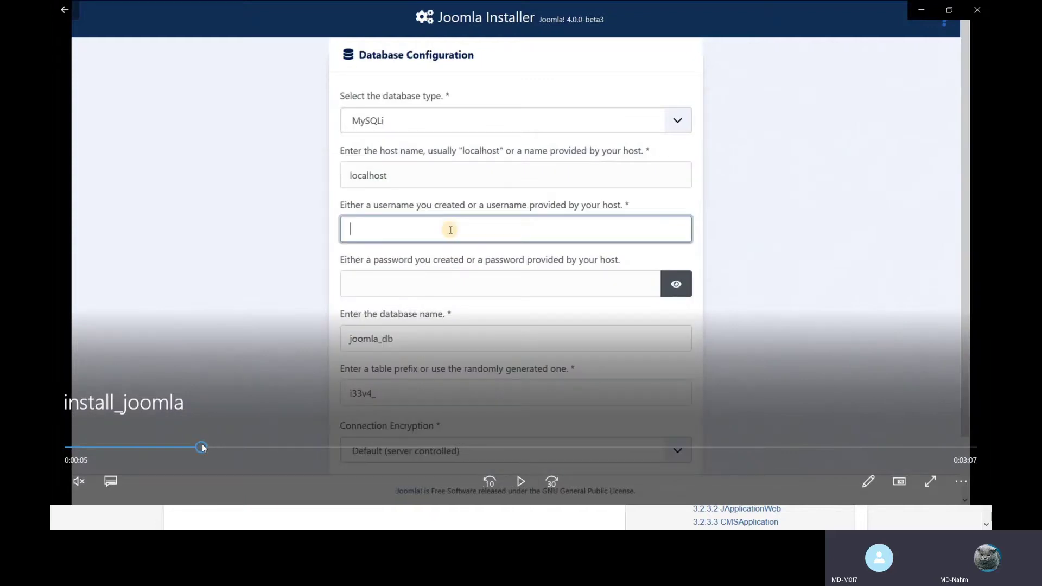
left_click(154, 447)
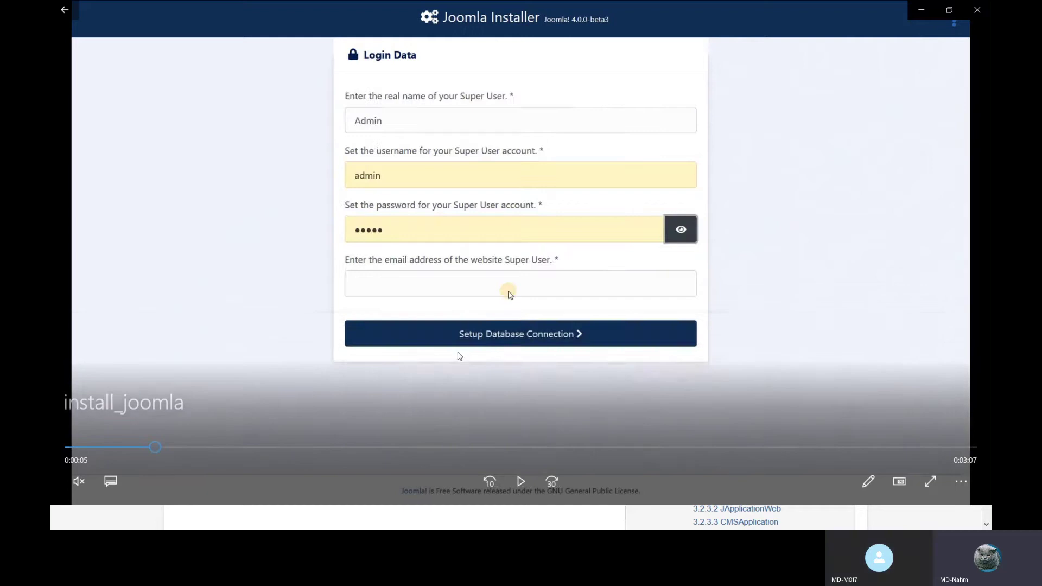
left_click(226, 448)
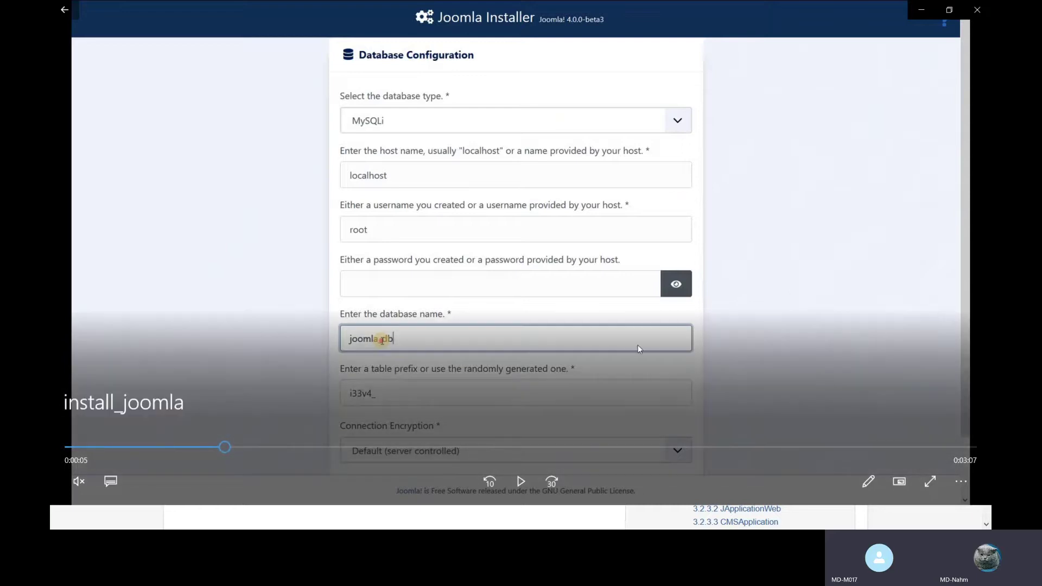
Step: Seek to the Connection Encryption setting in the video and play through its authentication options
left_click(320, 447)
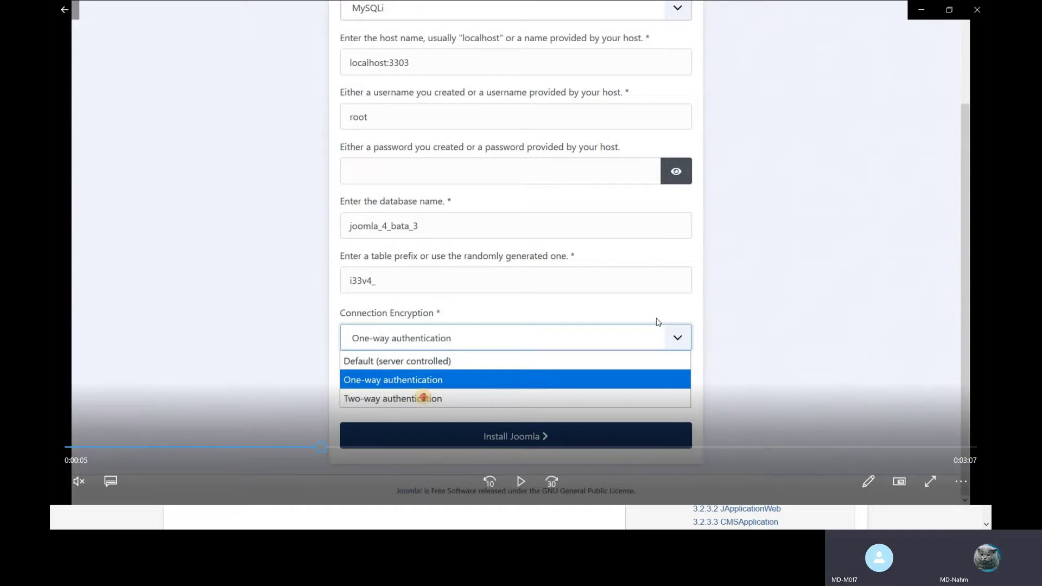
left_click(521, 481)
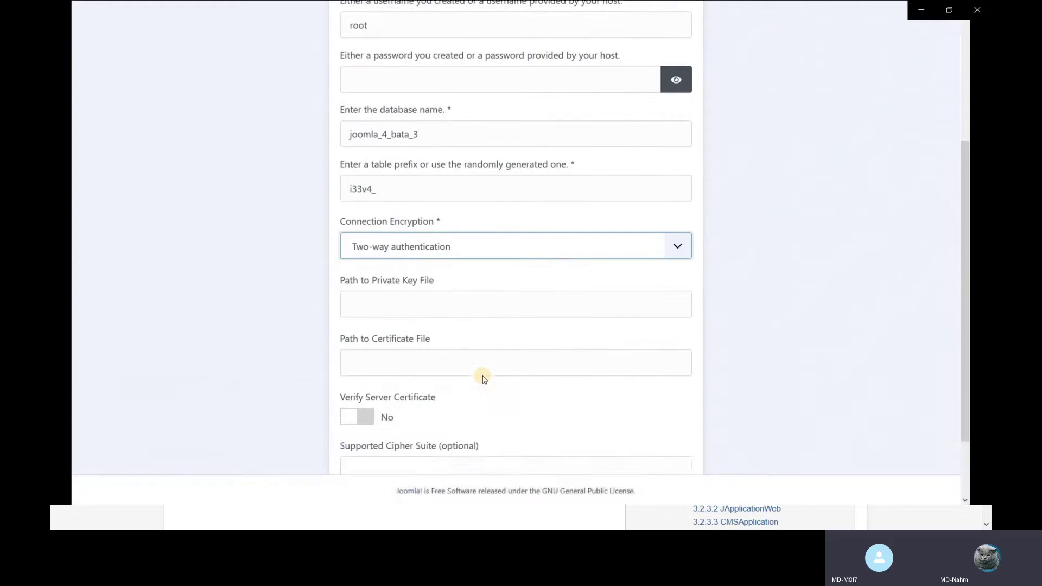
mouse_move(689, 373)
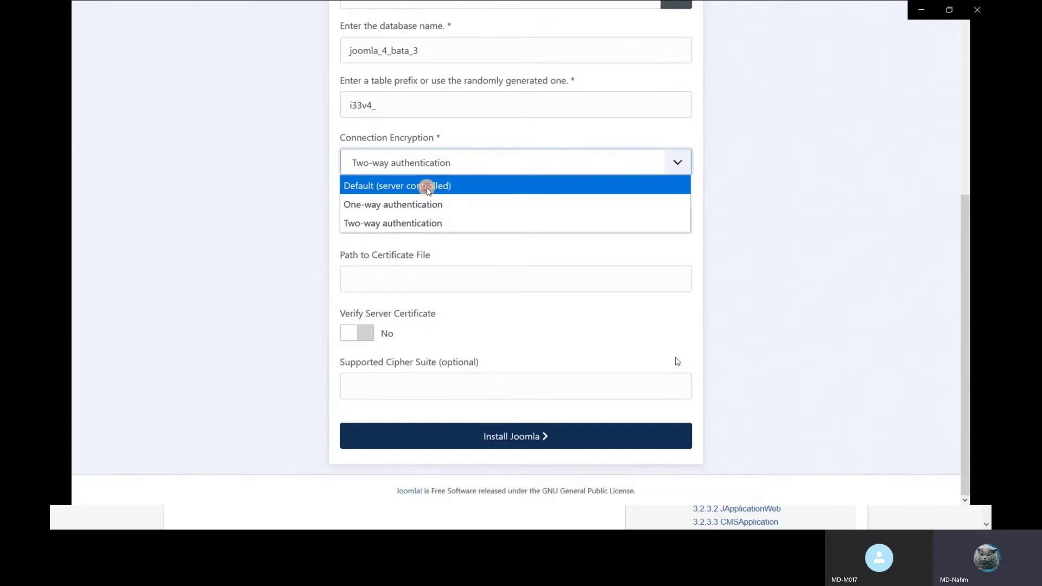
mouse_move(623, 317)
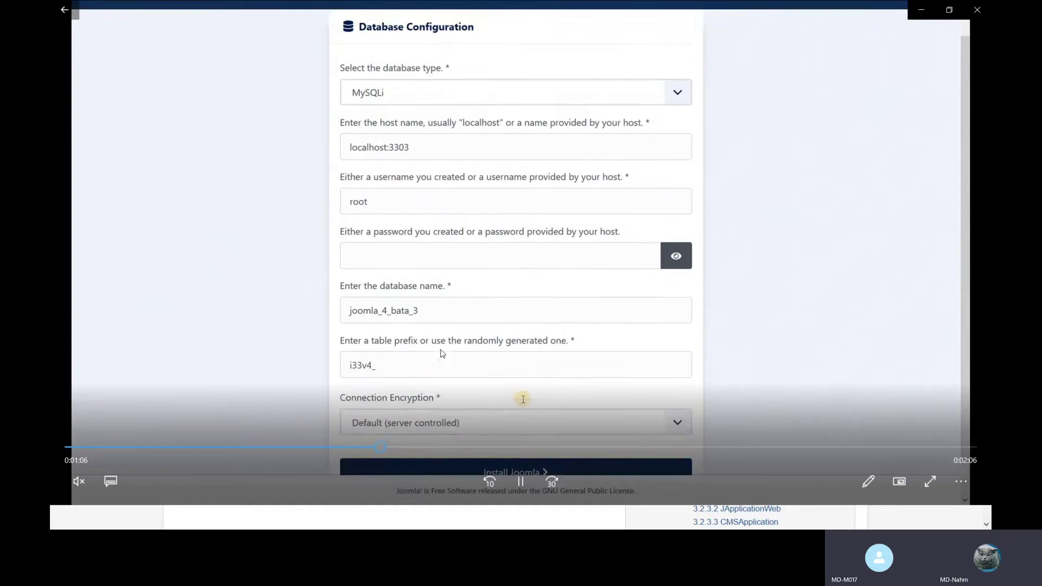
Step: Skip the video ahead to the installer's Congratulations page, pause it for review, and close the player
key("ctrl+Right")
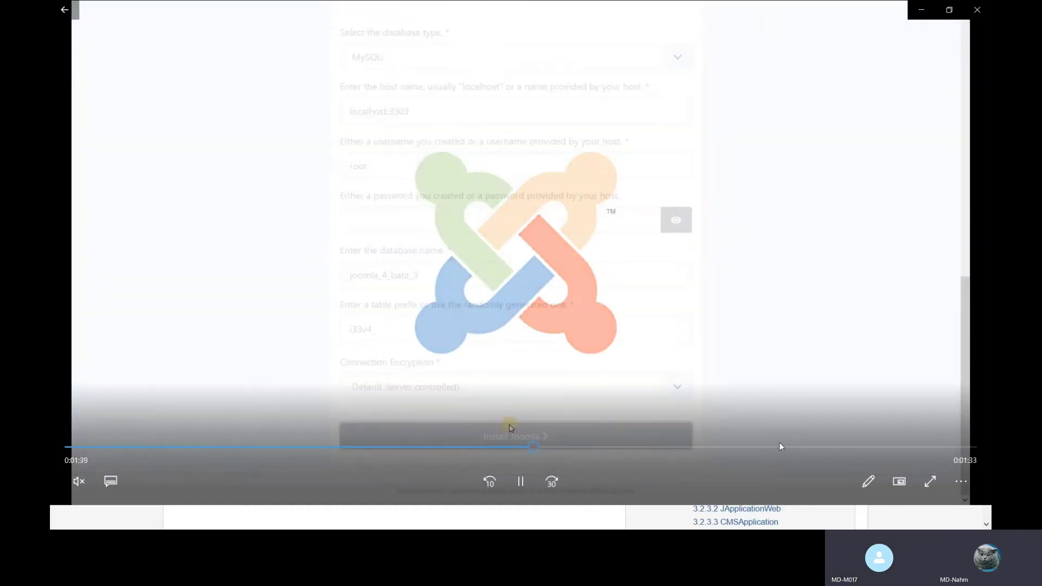
left_click(798, 449)
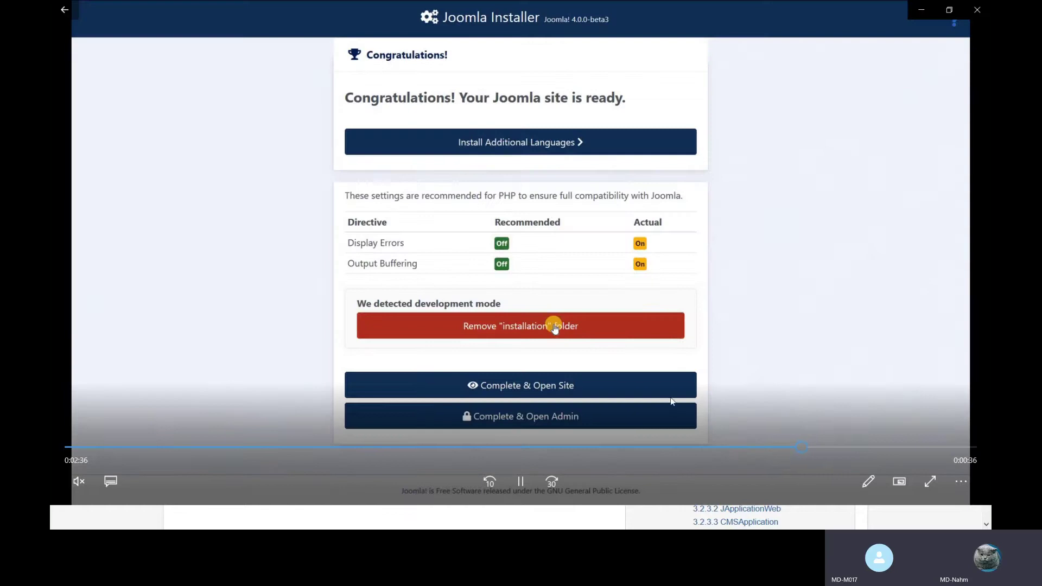
left_click(521, 481)
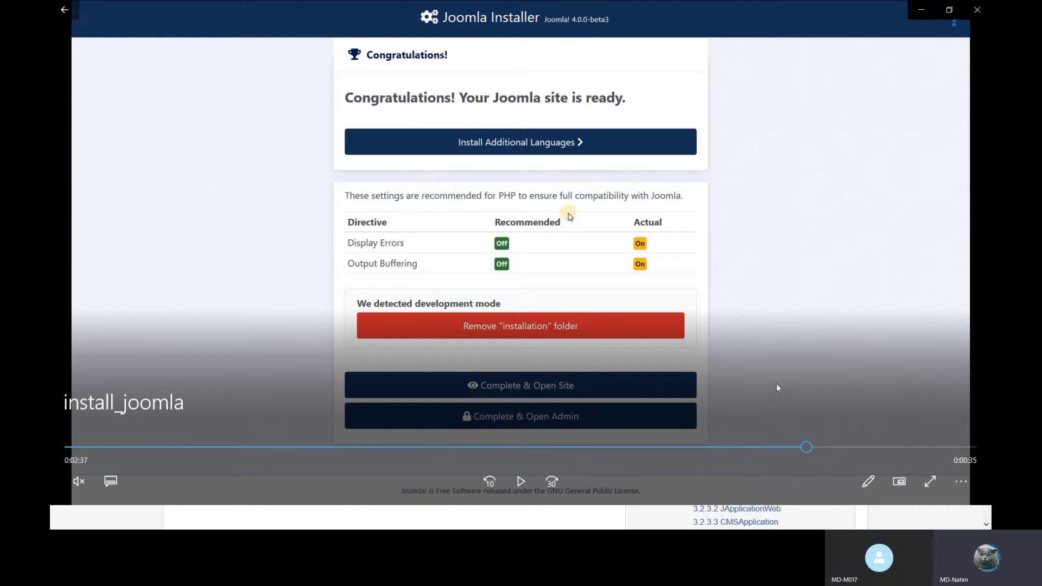
left_click(978, 15)
Step: Show the joomla4beta3 site's Home page in full screen and examine its Login Form
left_click(513, 4)
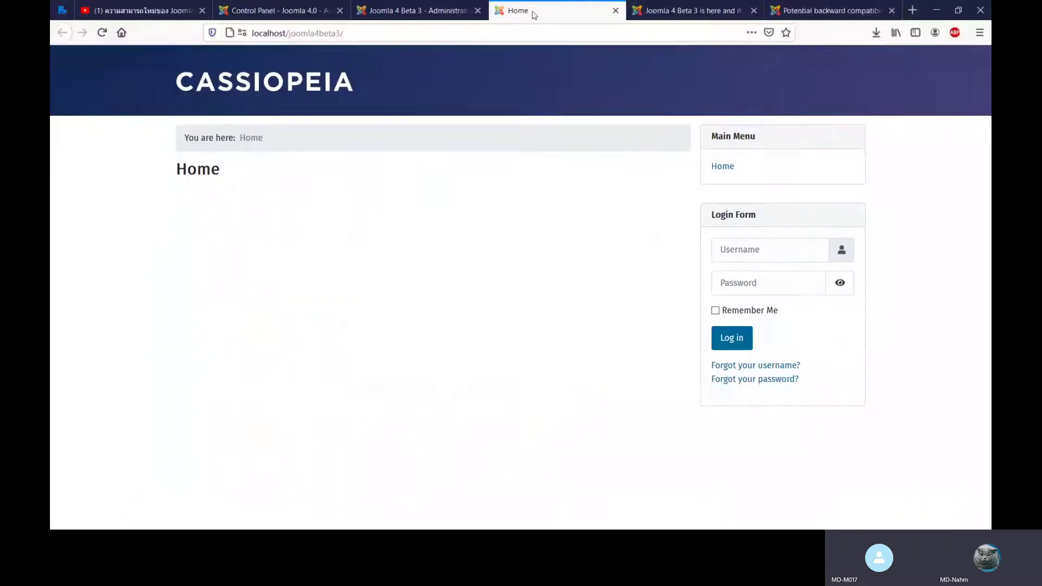
key("F11")
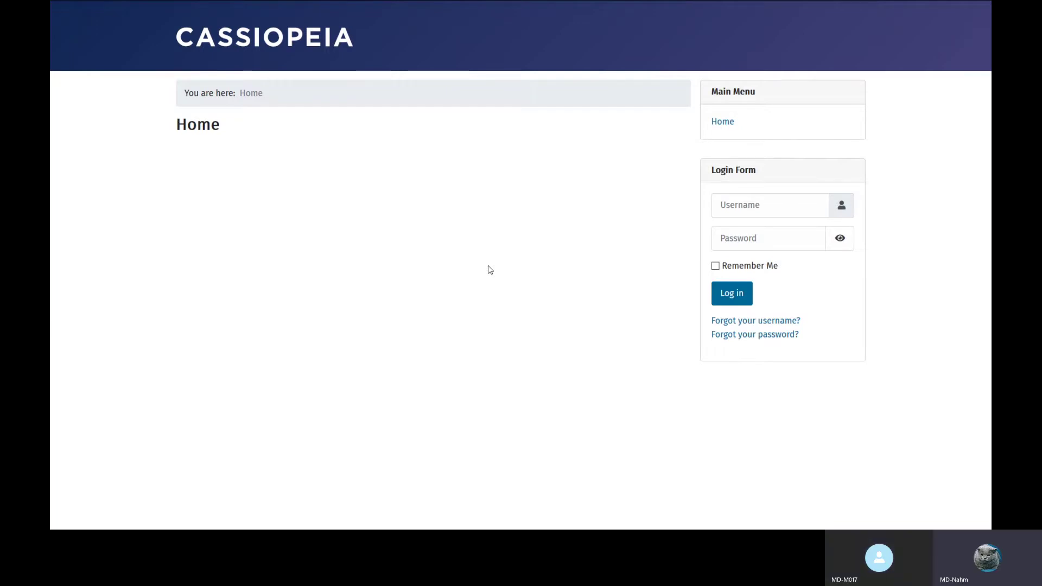
left_click(754, 206)
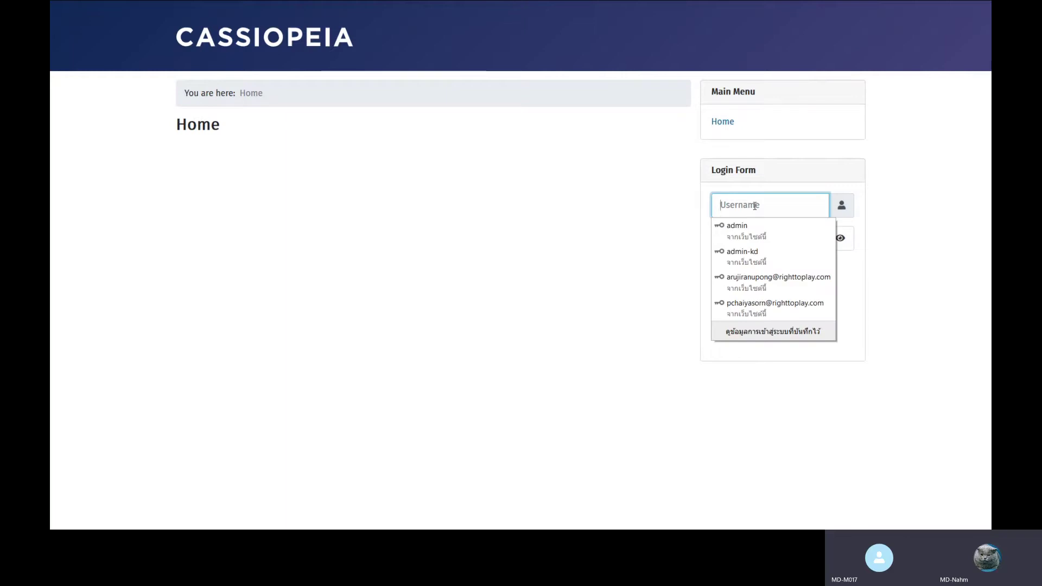
left_click(802, 111)
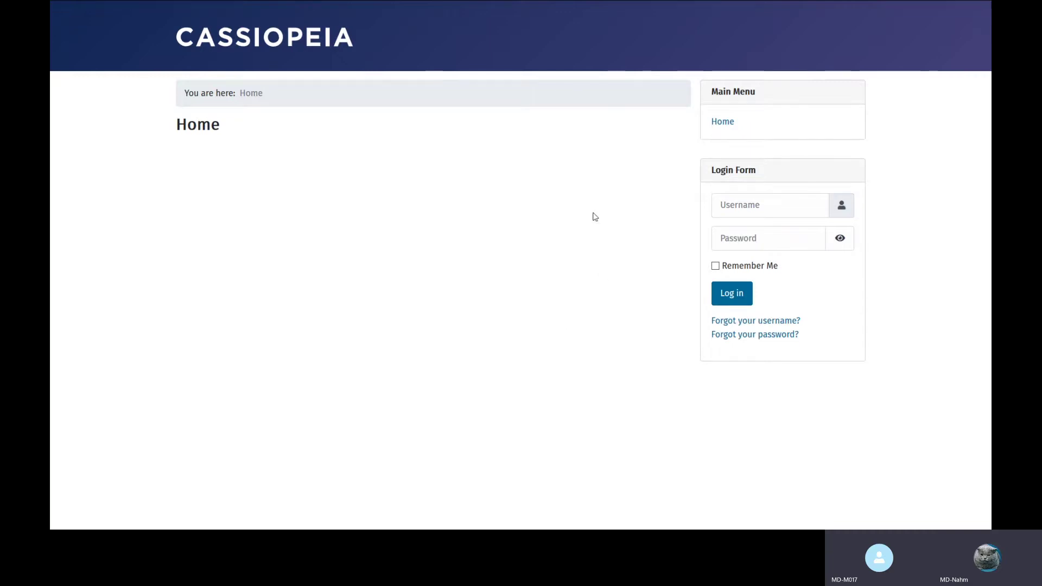
Step: Log in to the Joomla 4 Beta 3 administrator with the saved admin username and its password
mouse_move(520, 3)
left_click(438, 8)
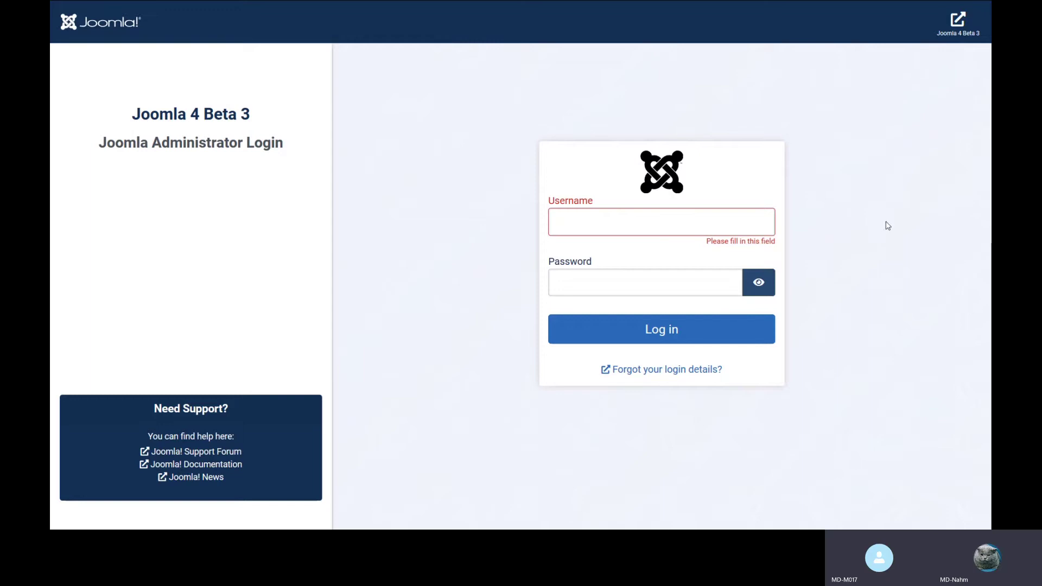
left_click(676, 224)
left_click(610, 248)
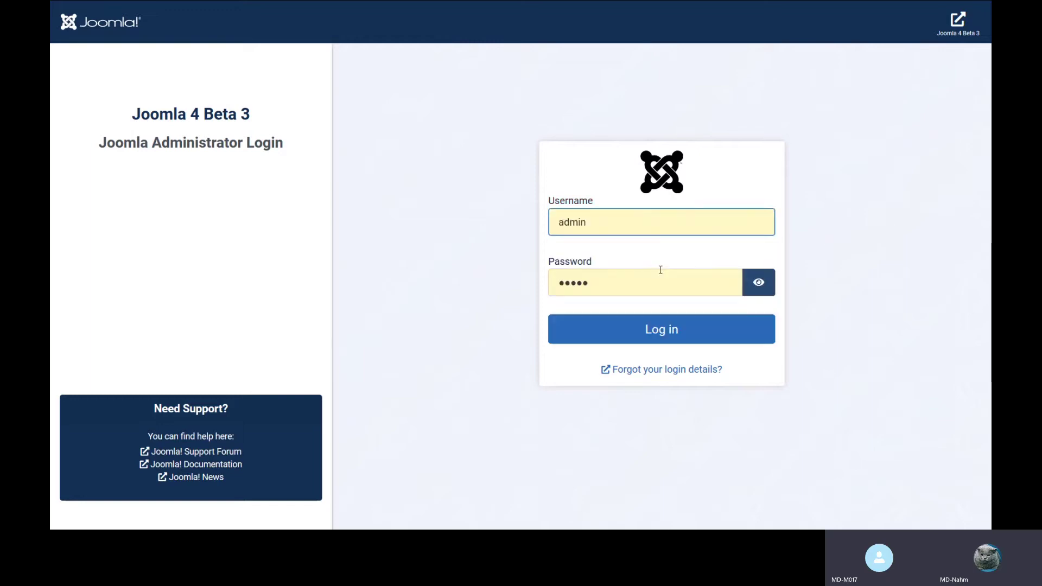
left_click(665, 331)
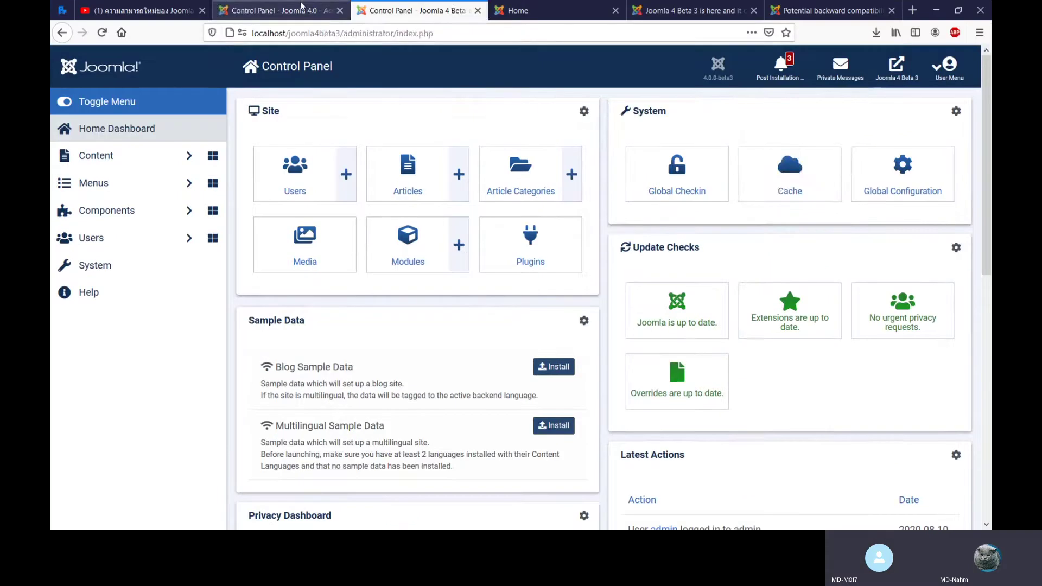
Step: Compare the Joomla 4.0.0-dev Control Panel with the Beta 3 Control Panel, ending on Beta 3 in full screen
left_click(272, 10)
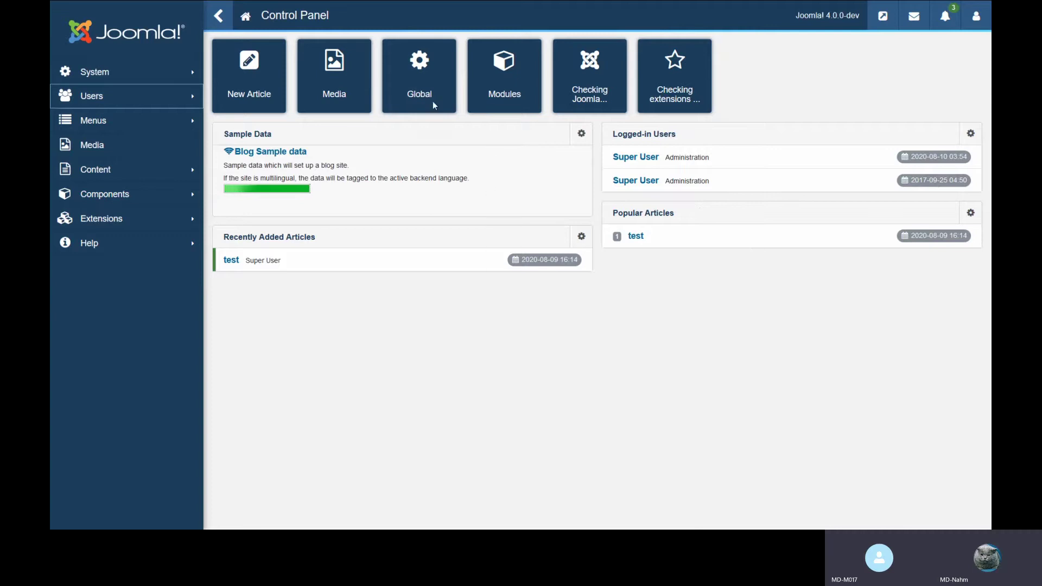
left_click(419, 10)
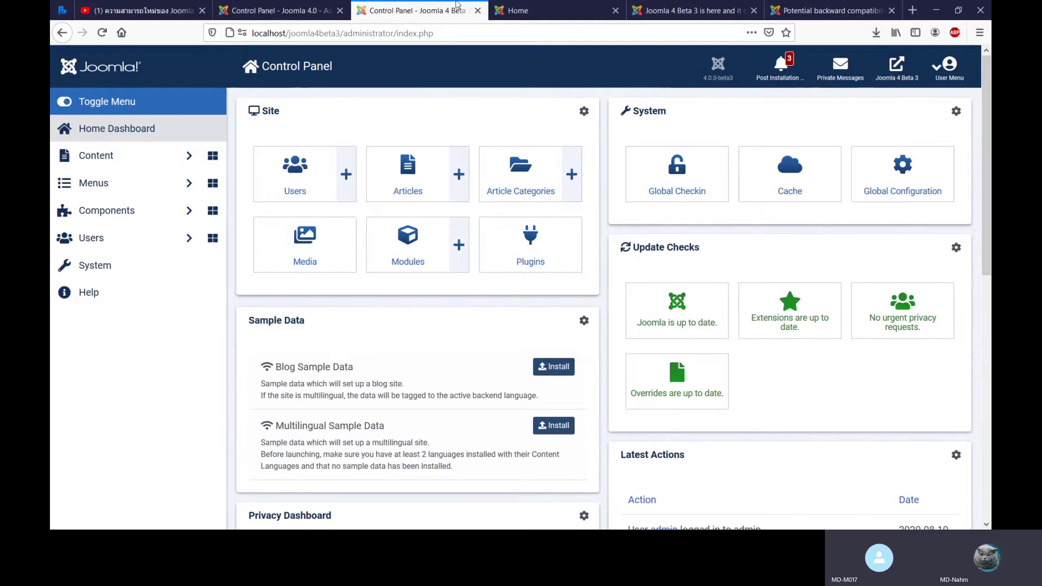
key("F11")
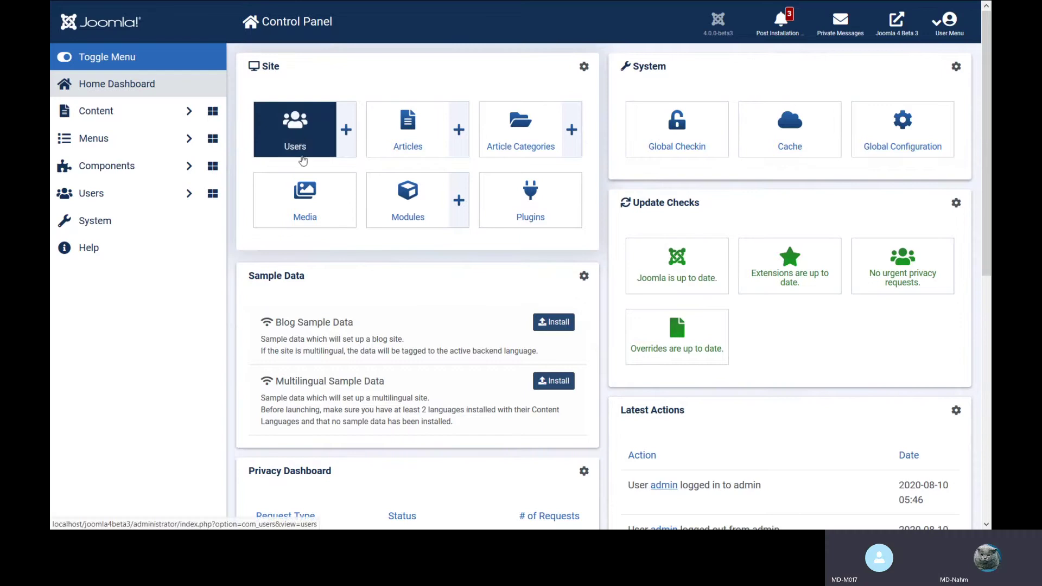
Step: View the Users list from the Site module, return to the dashboard, and open the shortcut for adding a user
left_click(298, 125)
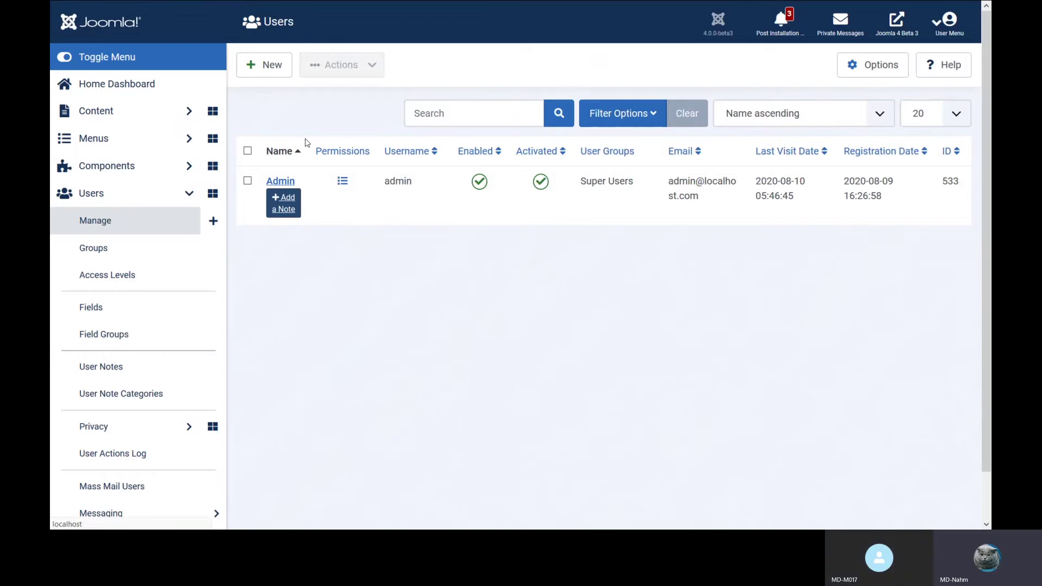
key("alt+Left")
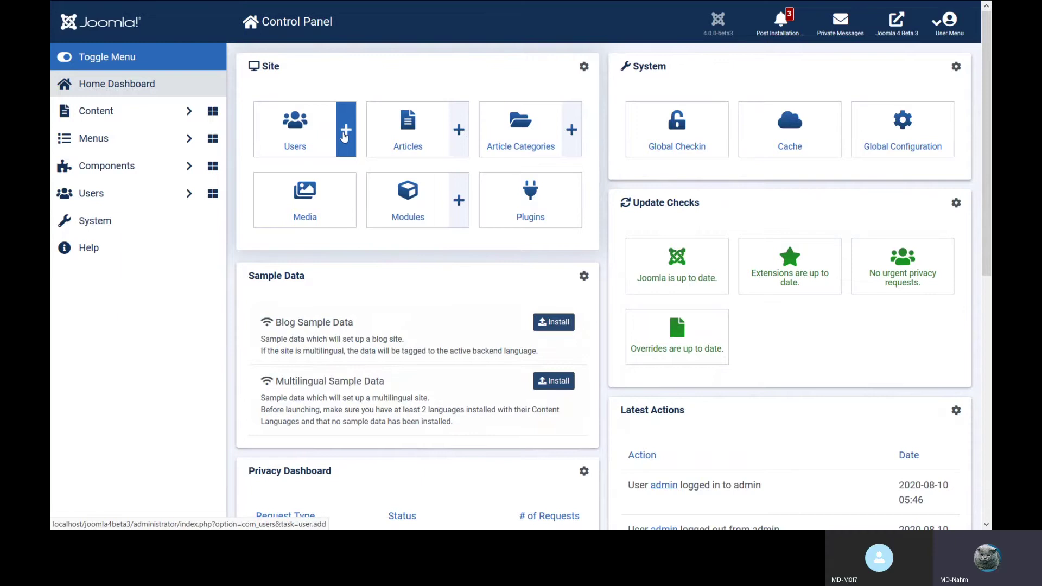
left_click(345, 134)
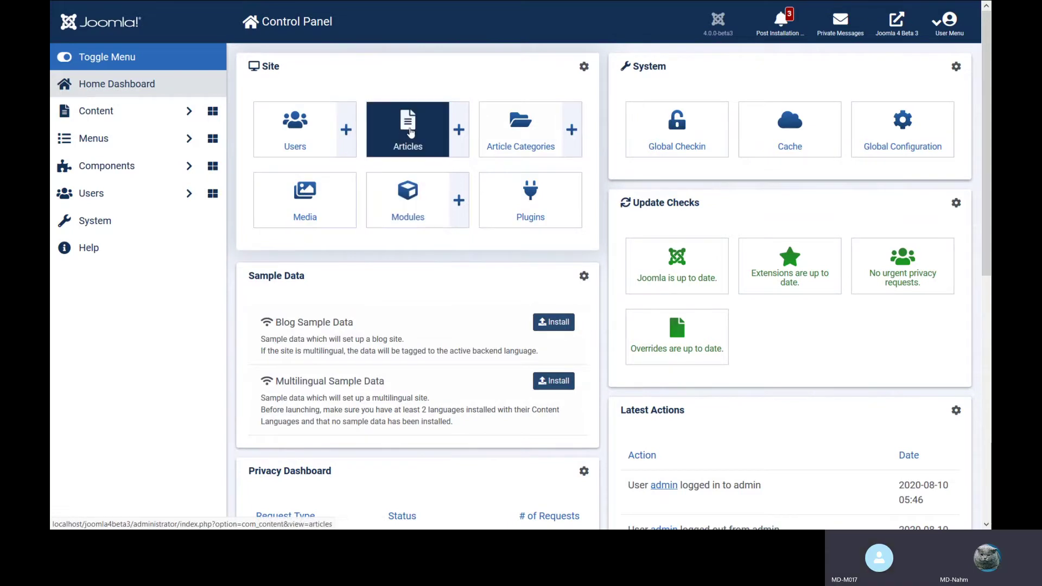
Step: Edit the dashboard's Site quick icons module to set Template Styles Icon to Show, then save and close it
left_click(584, 68)
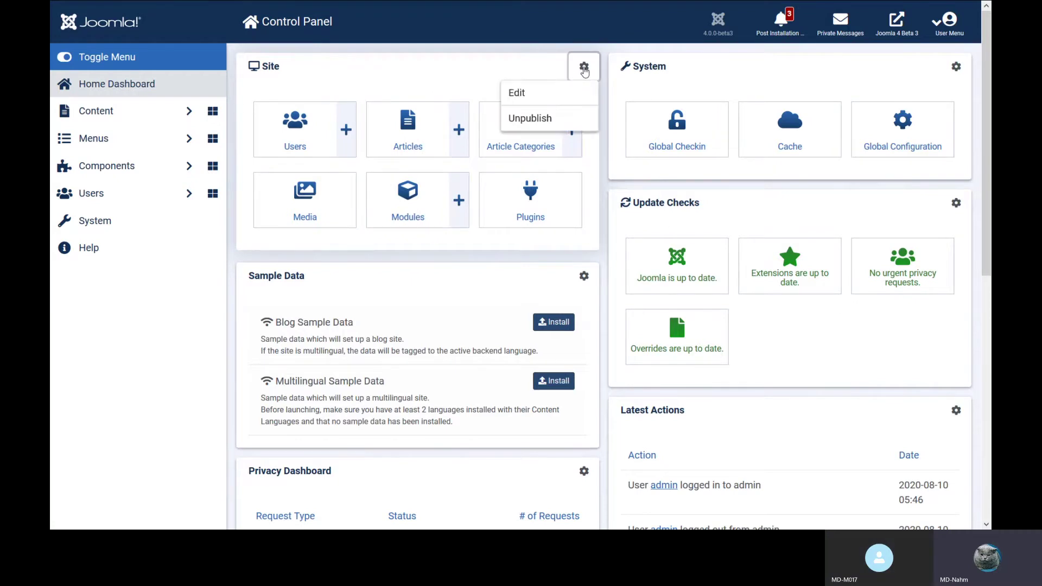
left_click(541, 94)
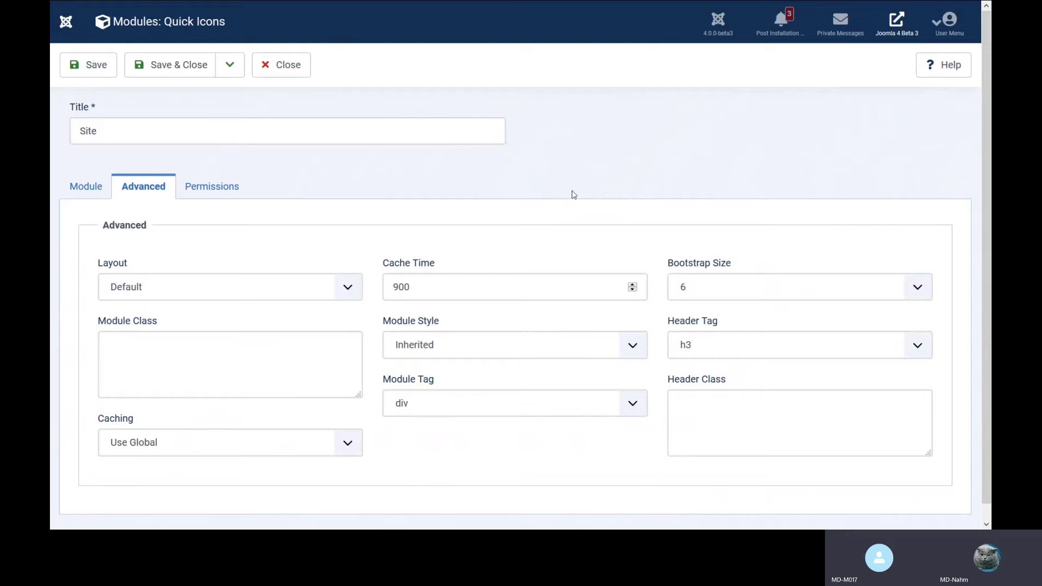
left_click(90, 190)
scroll(407, 192, "down", 5)
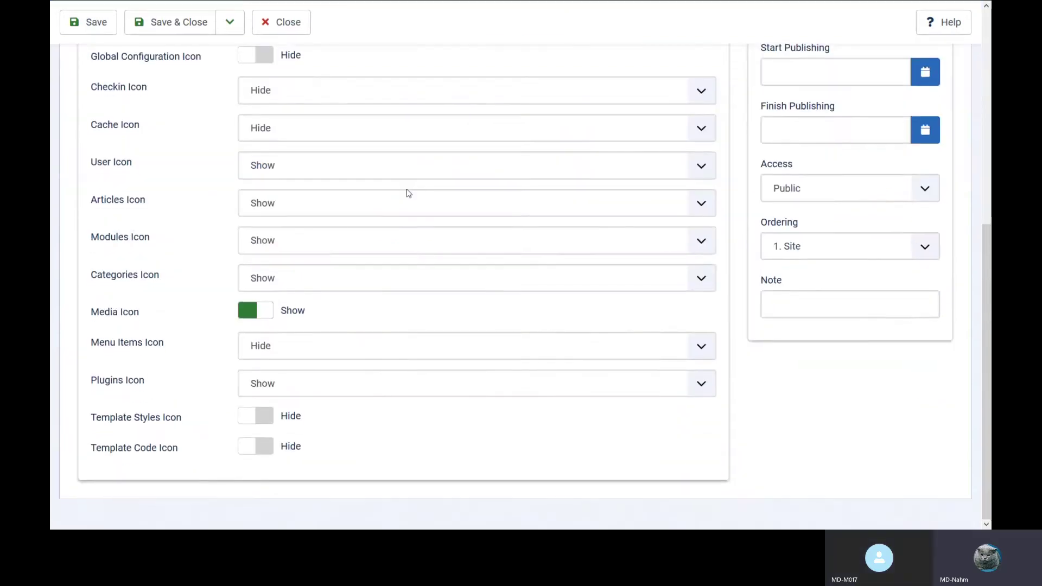
left_click(256, 419)
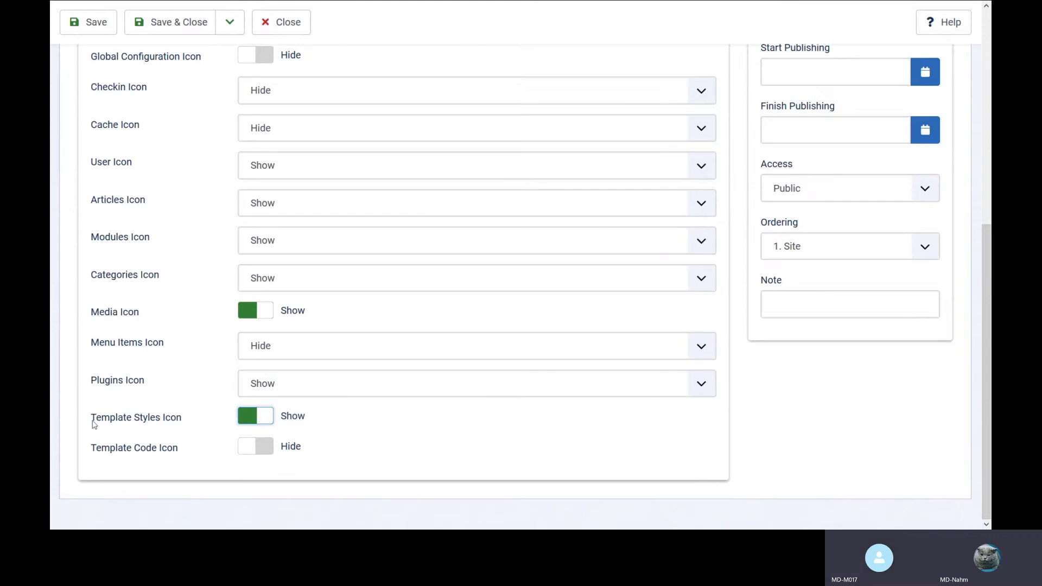
scroll(344, 425, "up", 7)
left_click(173, 64)
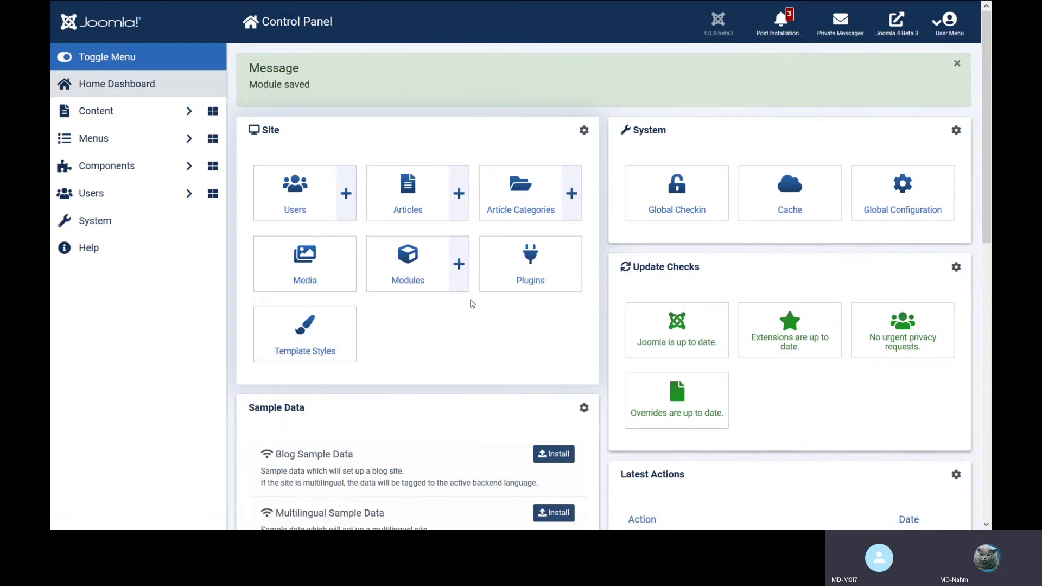
Step: Look over the Home Dashboard modules and browse the module types that can be added, closing the selection without adding one
scroll(472, 304, "down", 4)
scroll(472, 303, "up", 2)
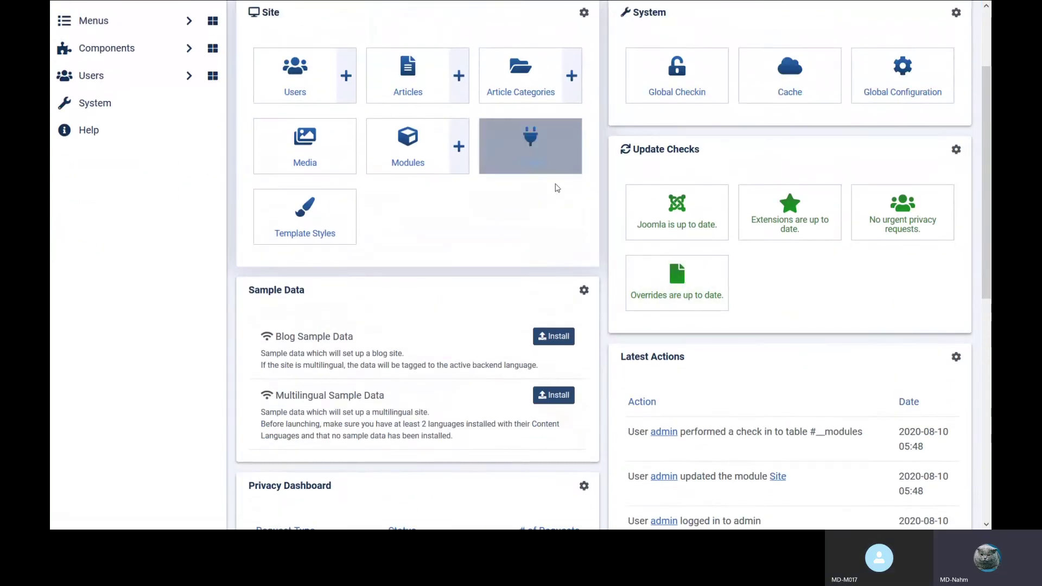
scroll(639, 228, "up", 2)
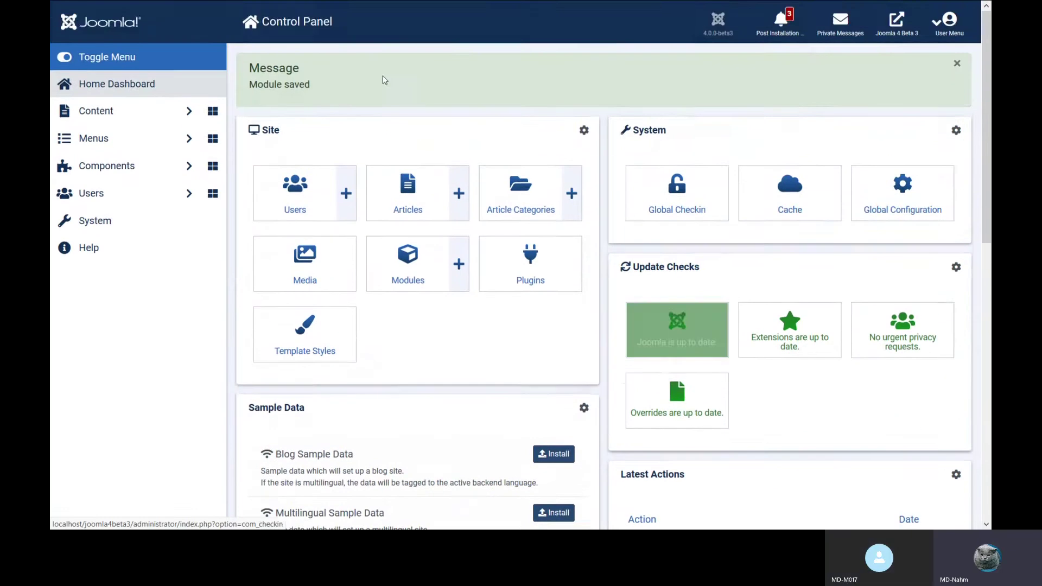
scroll(624, 271, "down", 10)
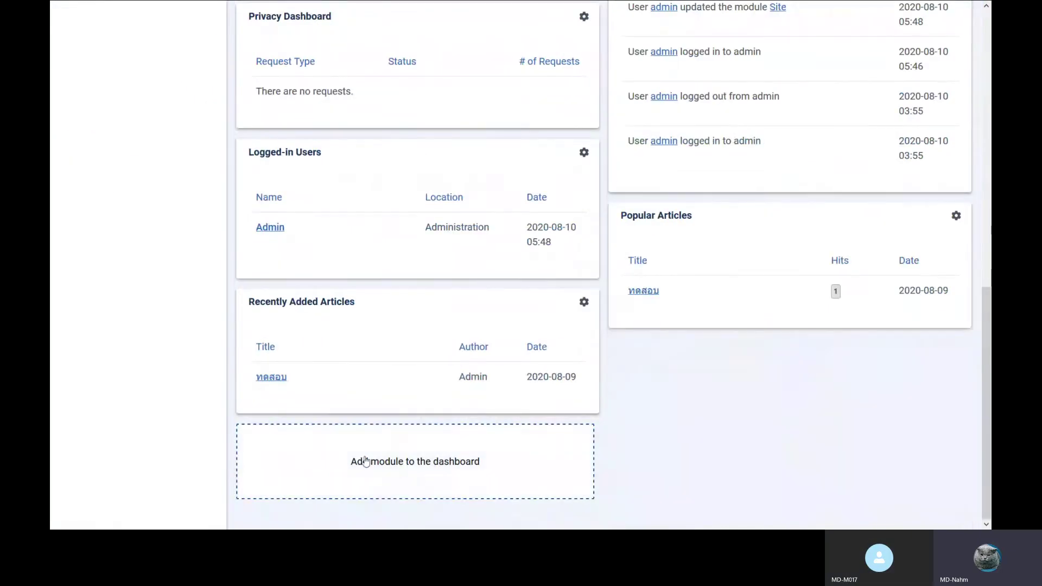
left_click(456, 465)
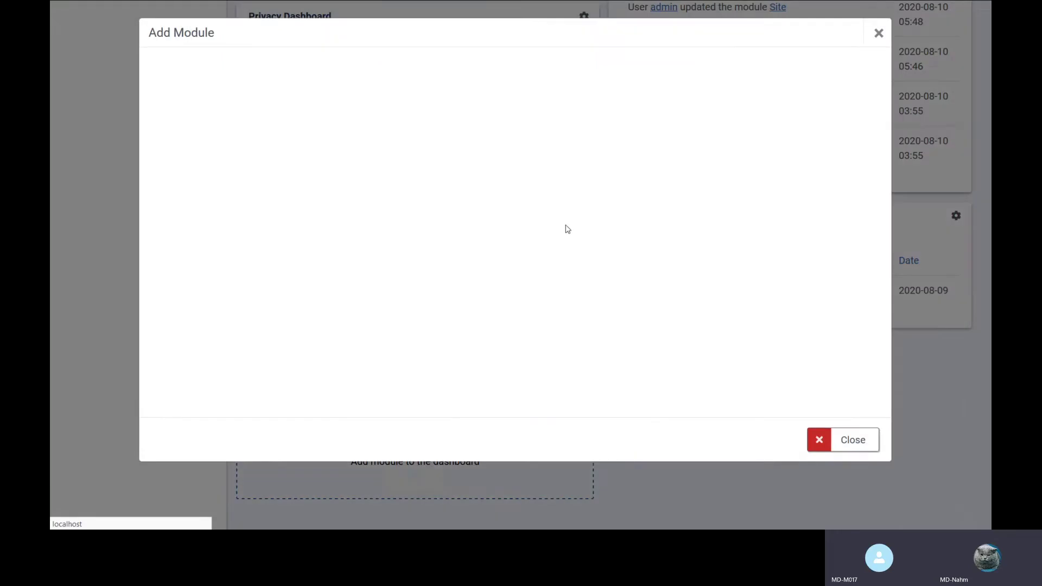
scroll(591, 188, "down", 5)
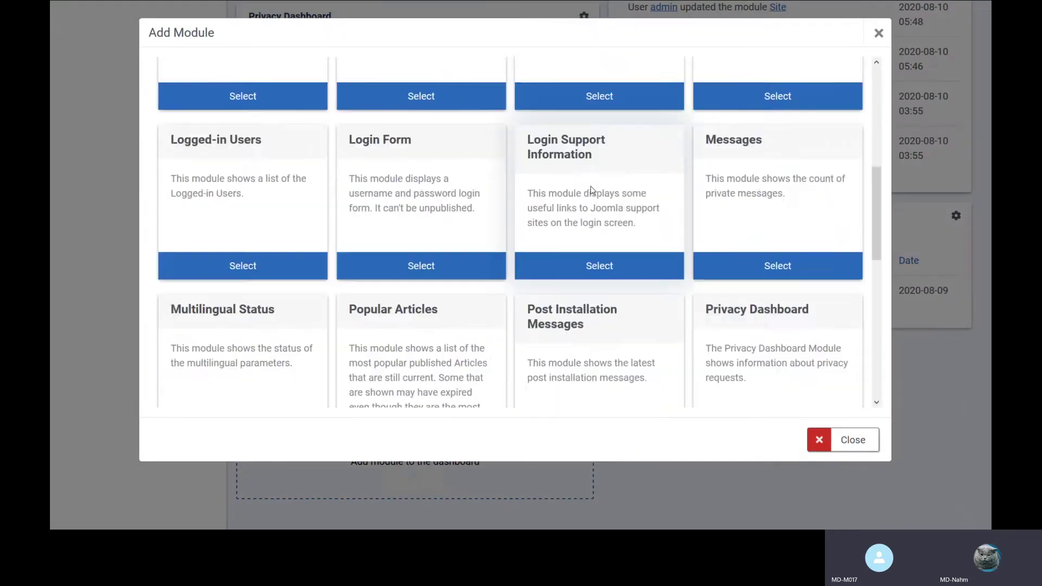
scroll(591, 188, "down", 7)
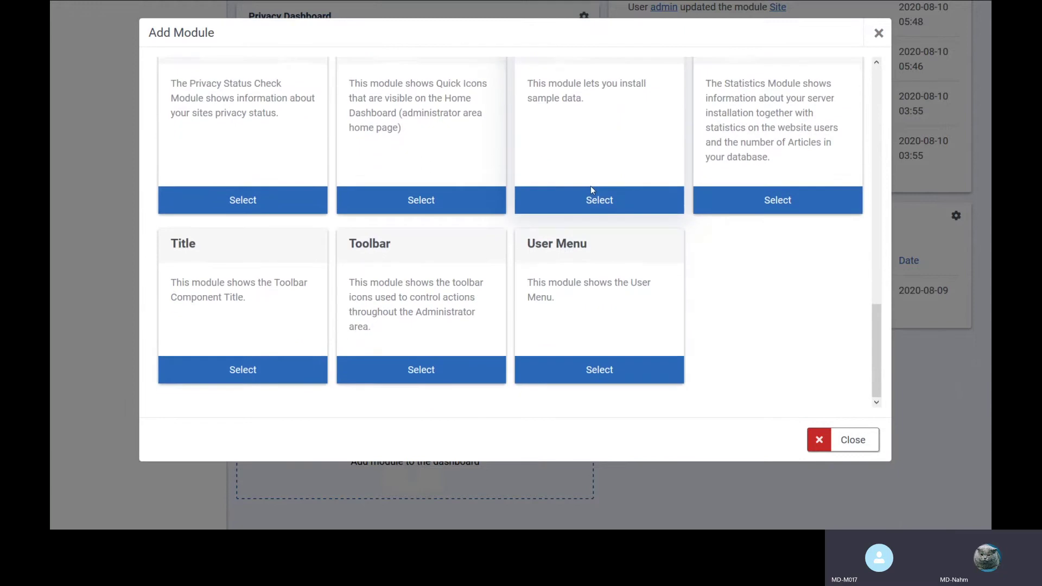
scroll(590, 187, "up", 8)
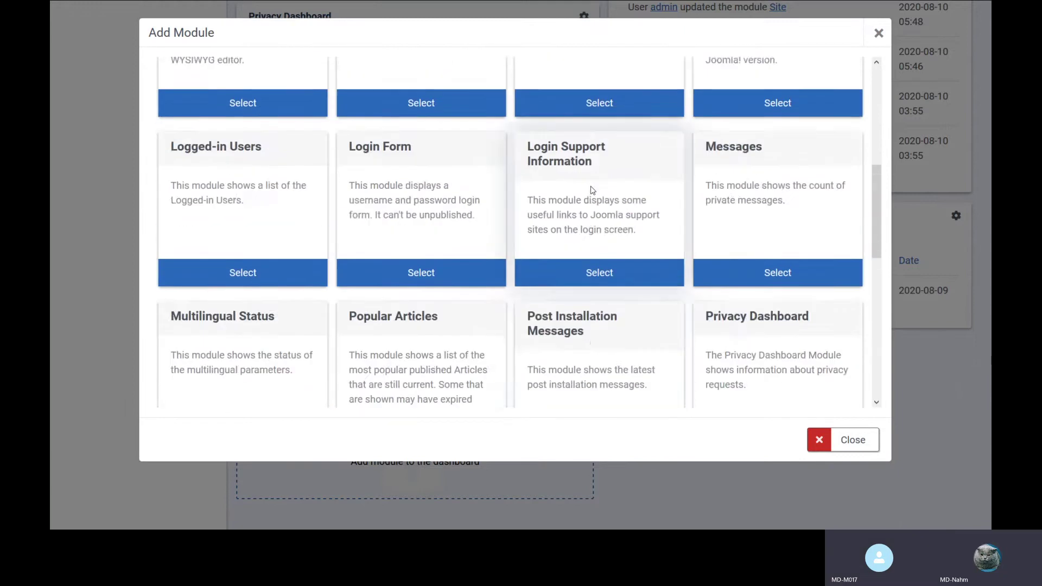
scroll(593, 190, "up", 3)
scroll(593, 190, "down", 2)
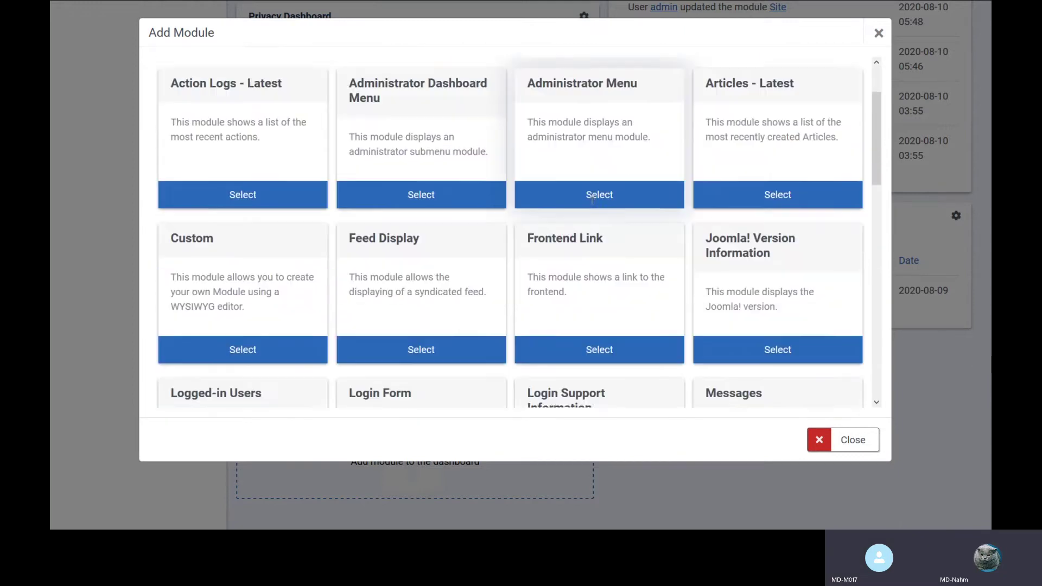
left_click(845, 440)
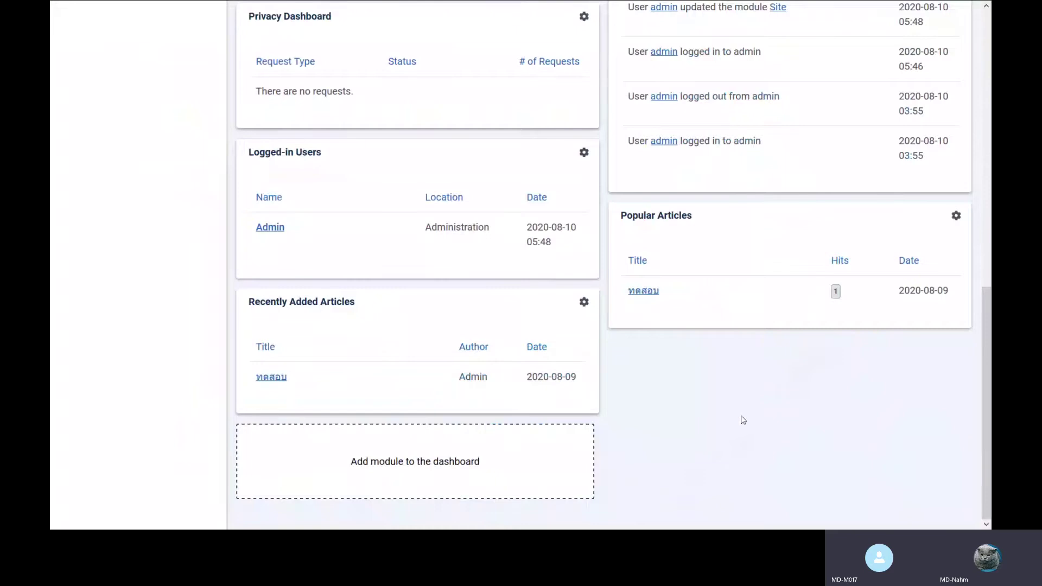
scroll(526, 283, "up", 3)
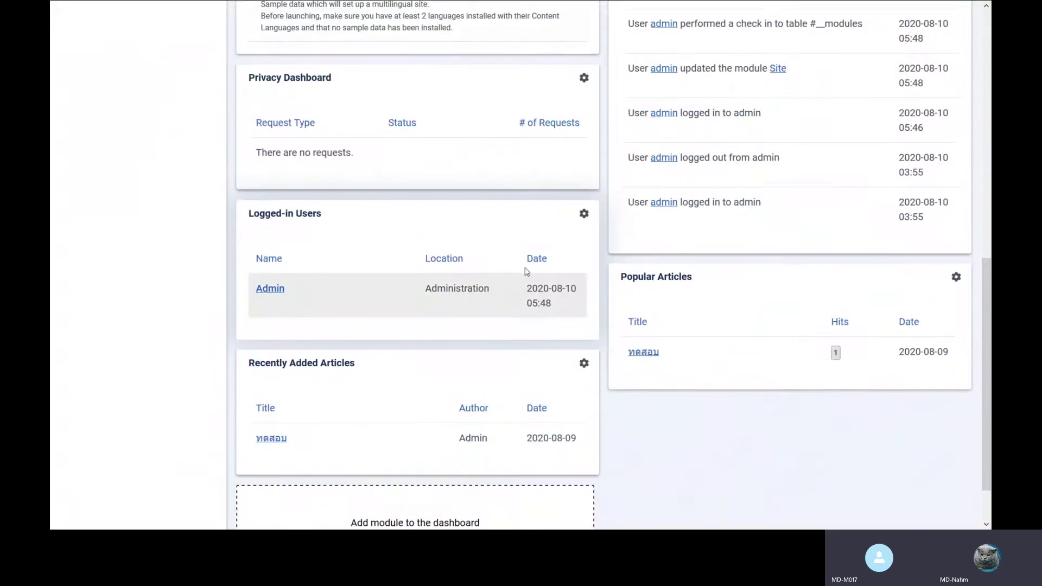
scroll(526, 285, "up", 8)
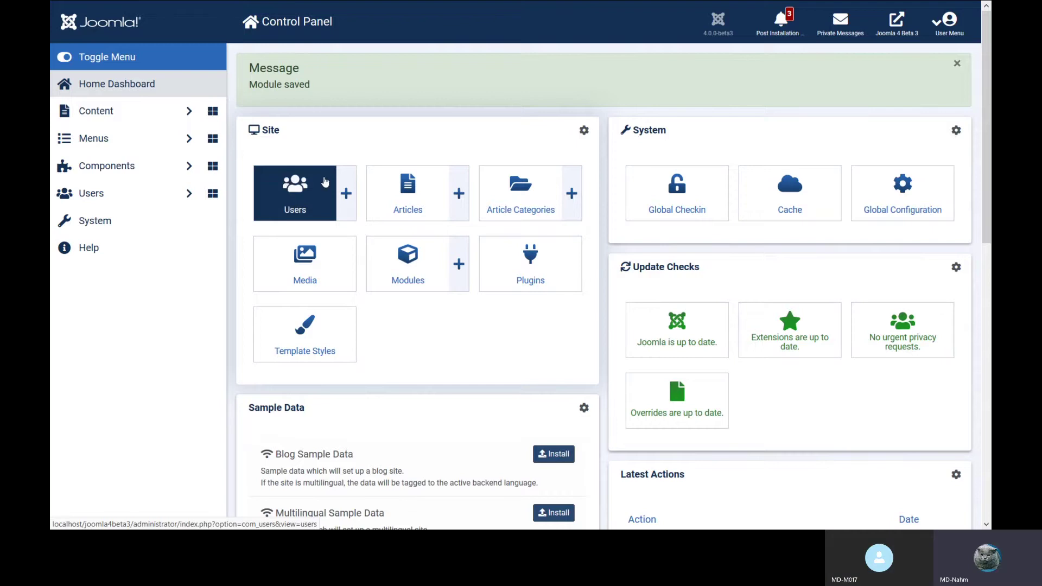
Step: View the Content submenu and the Content Dashboard, and browse the module types available for that dashboard without adding one
left_click(168, 116)
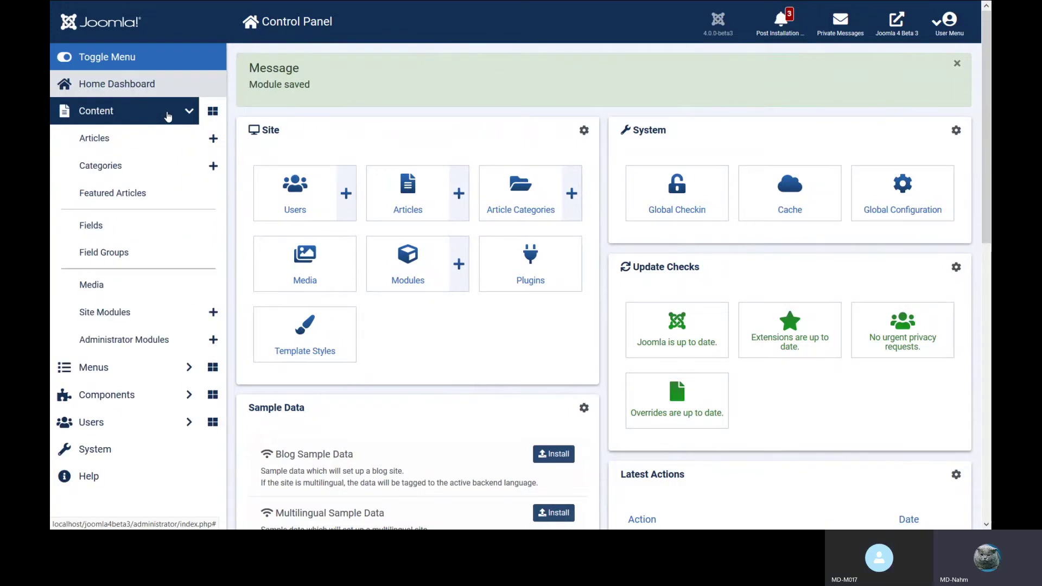
left_click(167, 113)
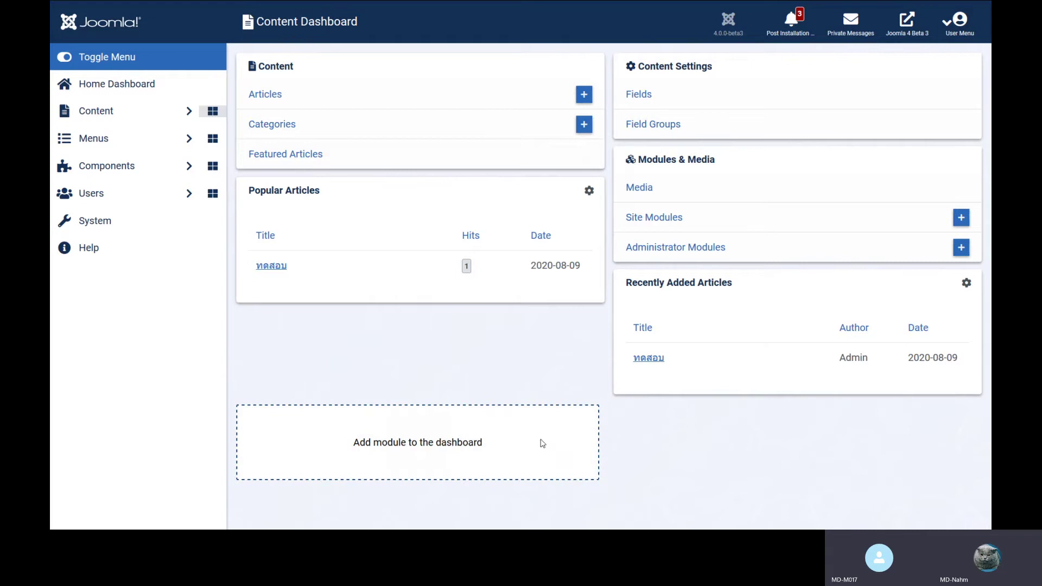
left_click(543, 443)
scroll(738, 315, "down", 10)
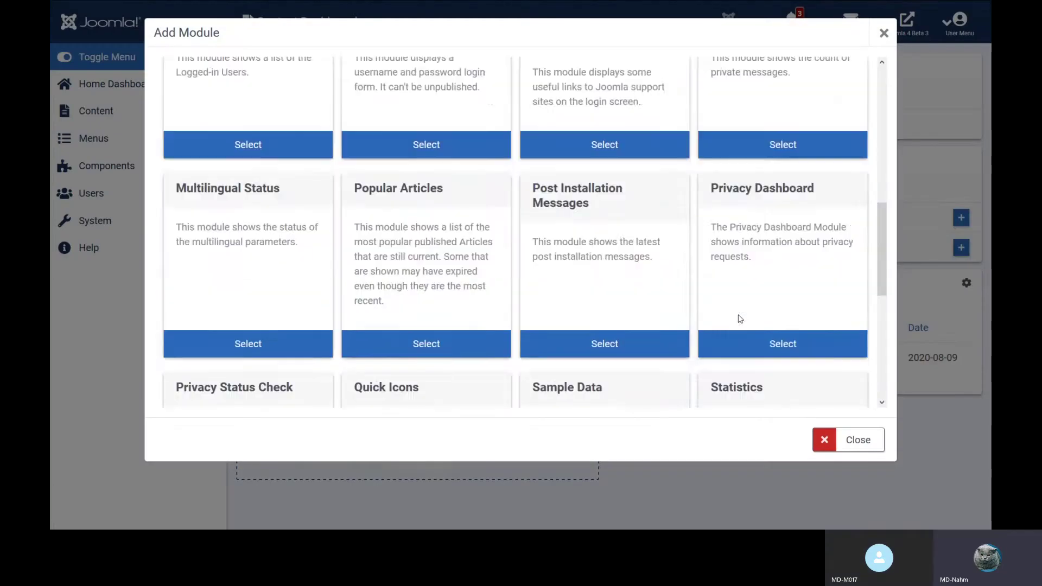
scroll(740, 319, "down", 5)
scroll(739, 317, "up", 5)
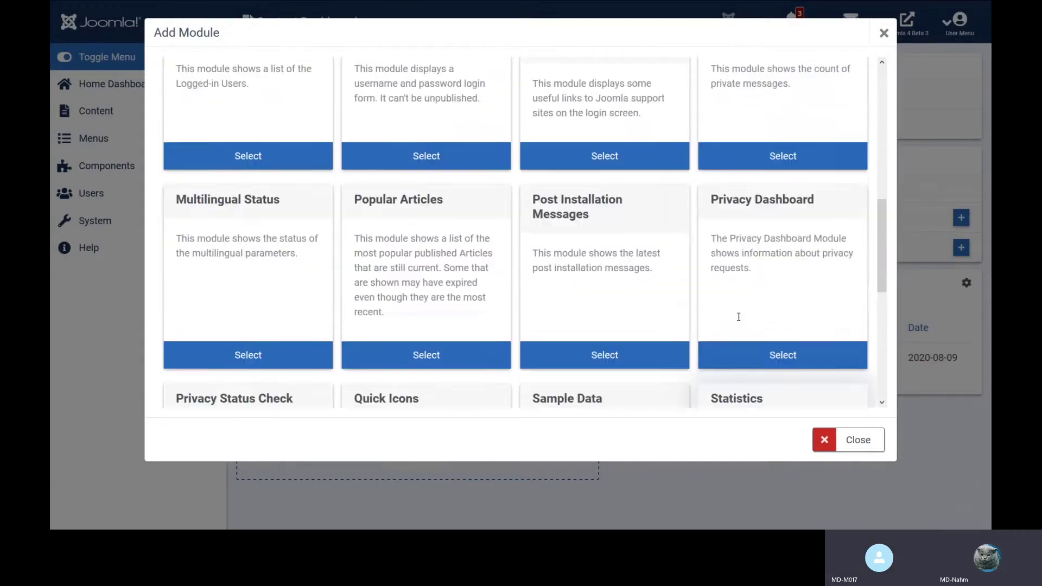
scroll(738, 317, "up", 8)
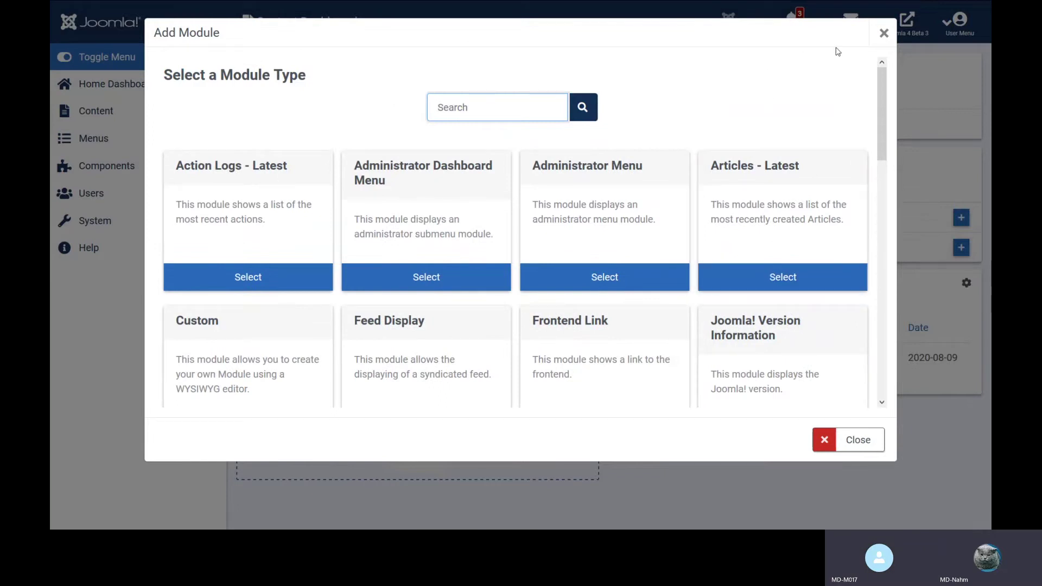
left_click(883, 35)
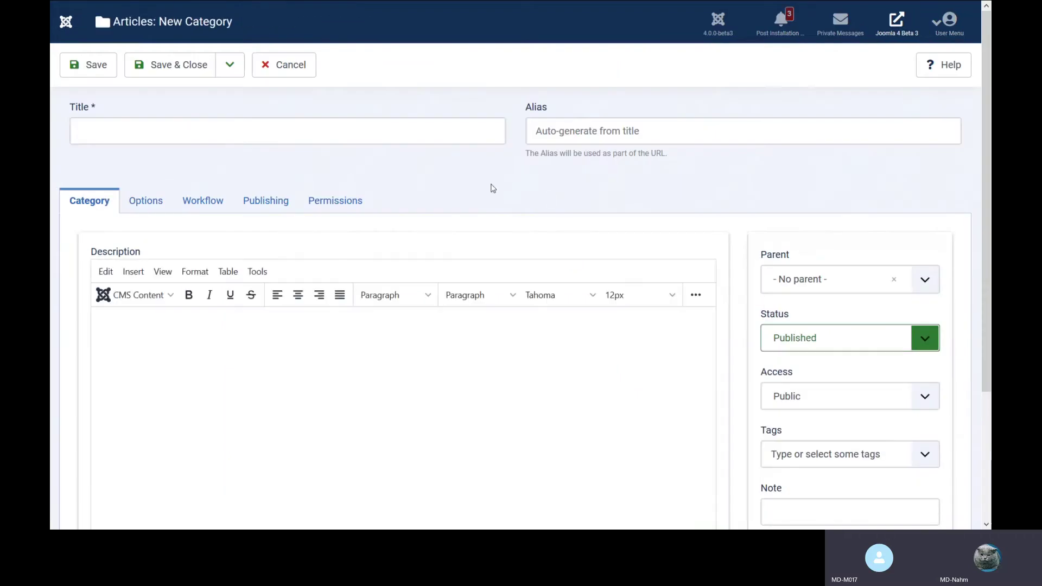
Step: Examine the new article category form, including its Category, Options, Workflow, Publishing and Permissions settings
scroll(467, 181, "down", 2)
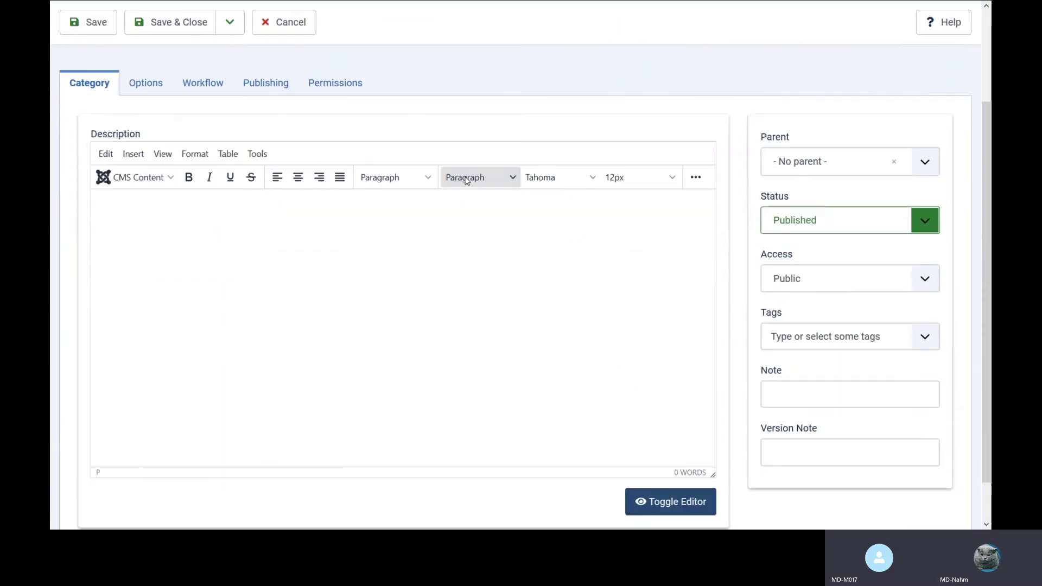
scroll(467, 182, "up", 2)
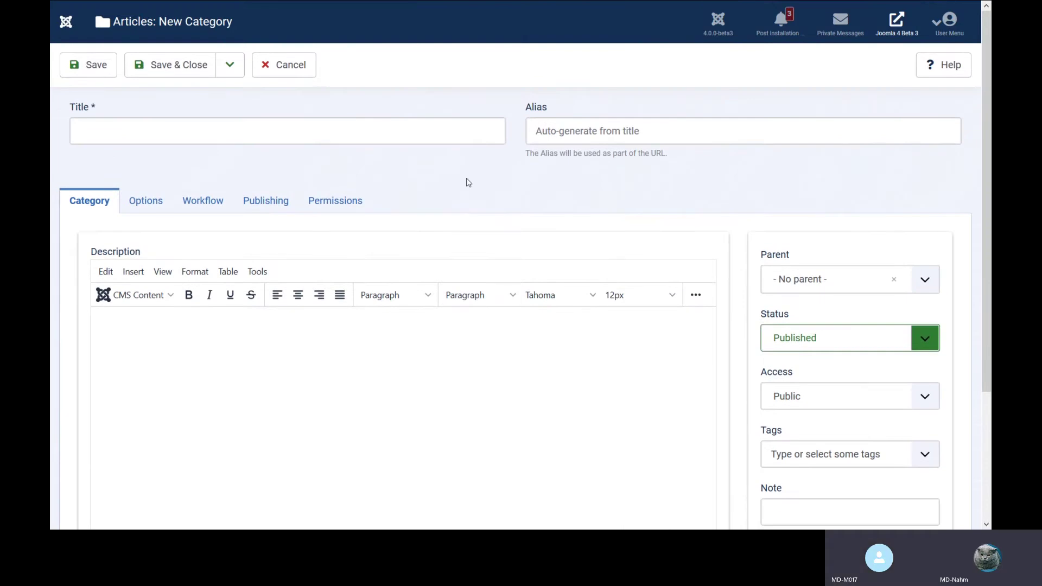
left_click(208, 210)
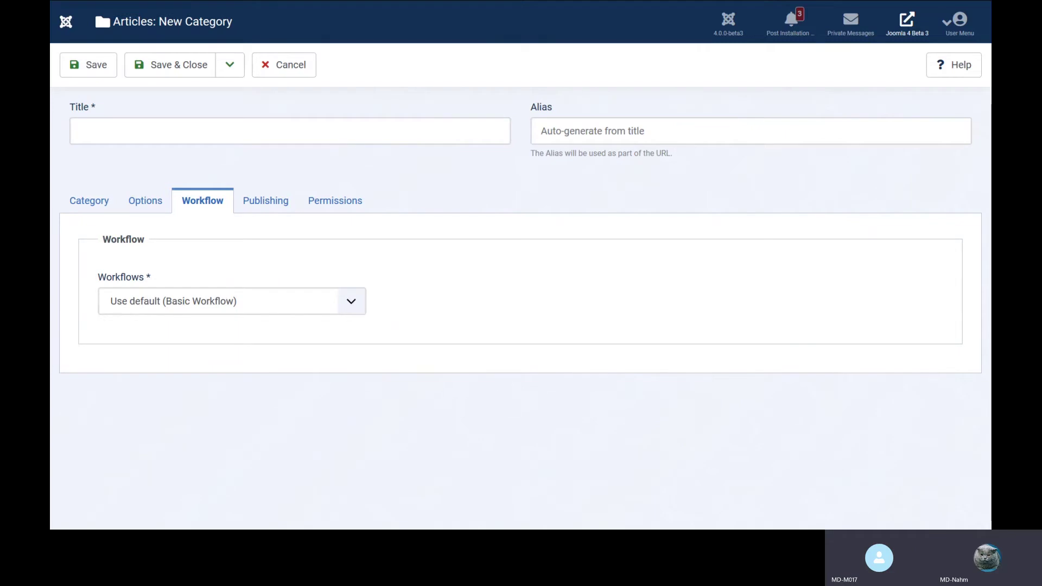
left_click(150, 204)
left_click(254, 203)
left_click(329, 203)
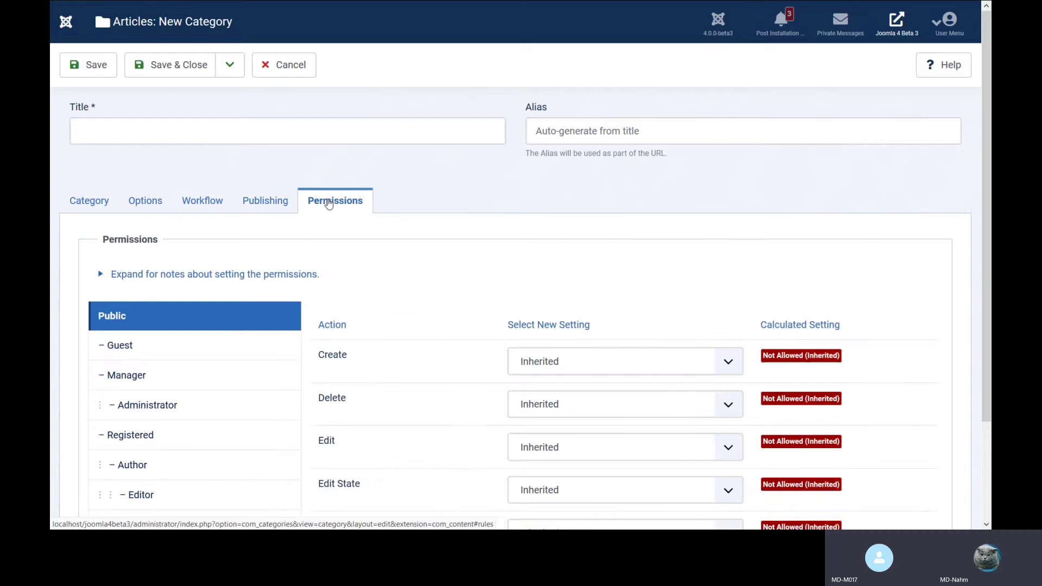
left_click(144, 202)
left_click(89, 204)
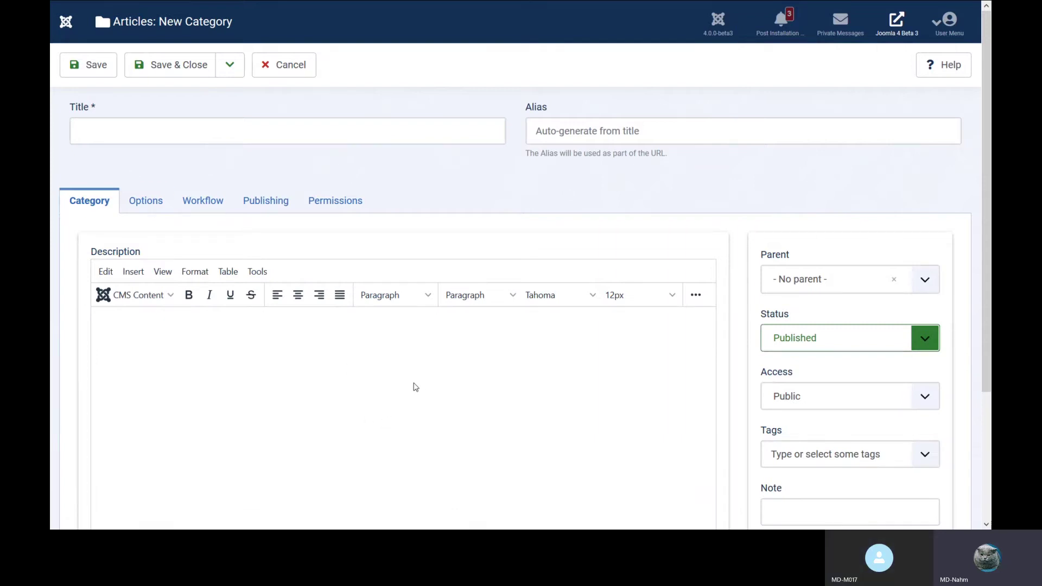
Step: Inspect the description editor's extended tools and CMS Content options, and cancel the new category without saving
scroll(416, 385, "down", 1)
scroll(417, 385, "down", 2)
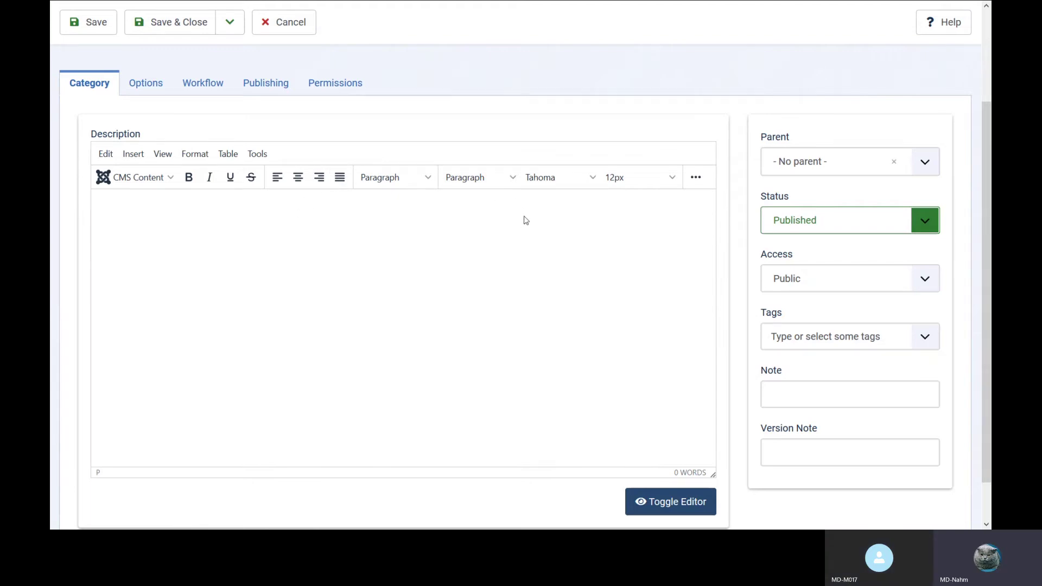
left_click(696, 179)
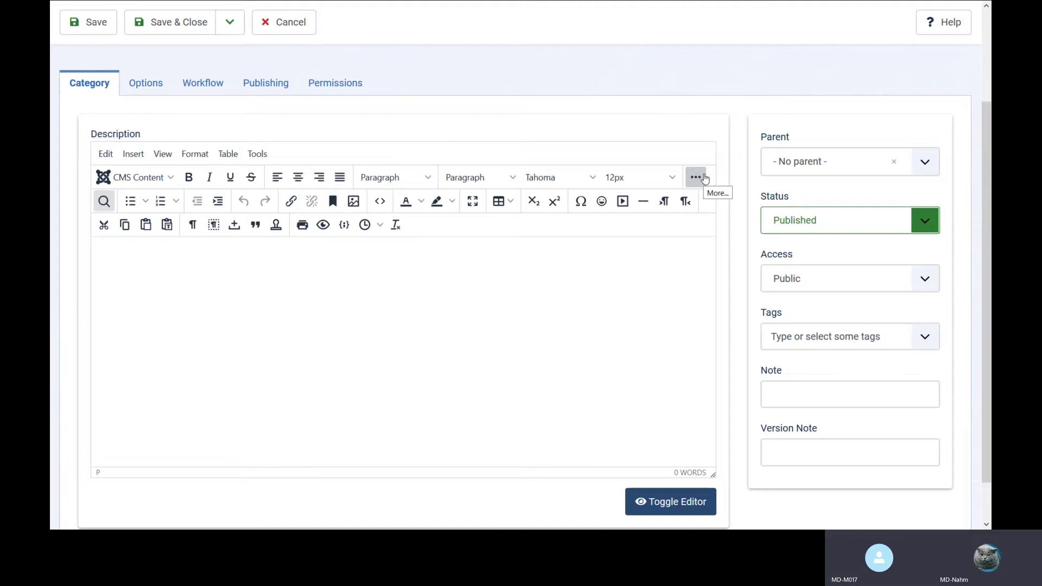
left_click(171, 179)
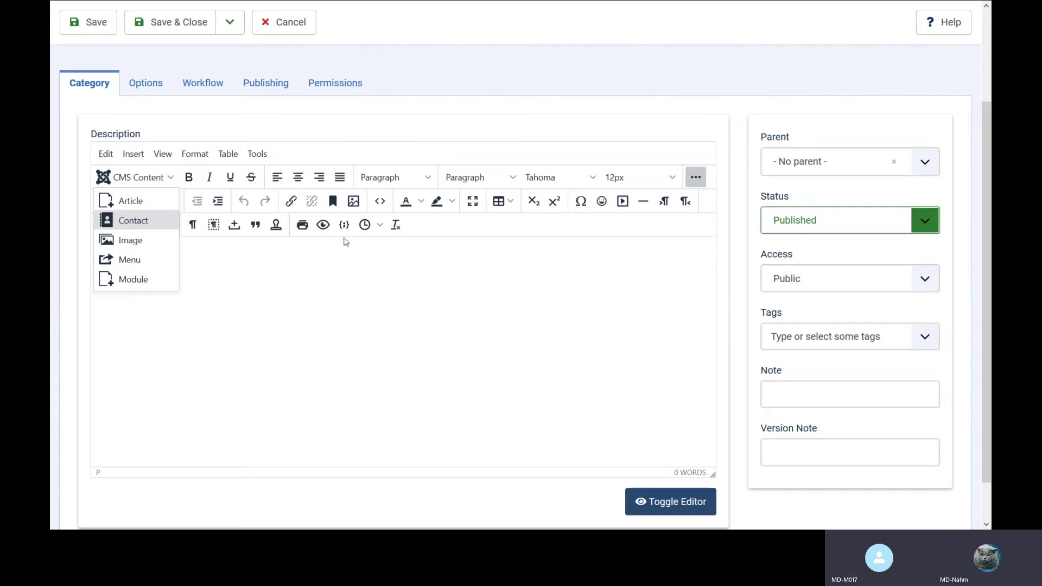
left_click(173, 179)
left_click(172, 179)
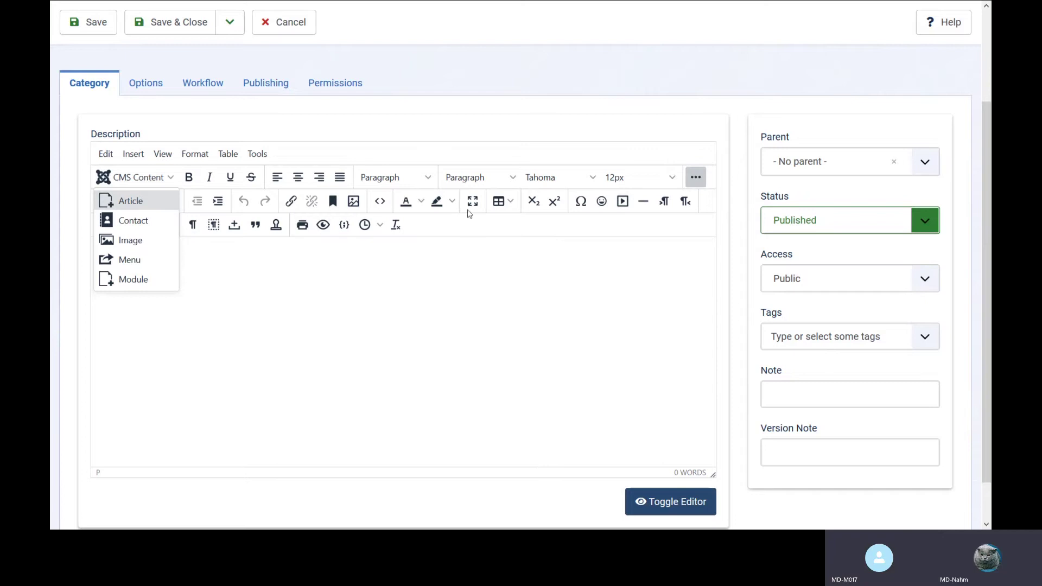
left_click(171, 179)
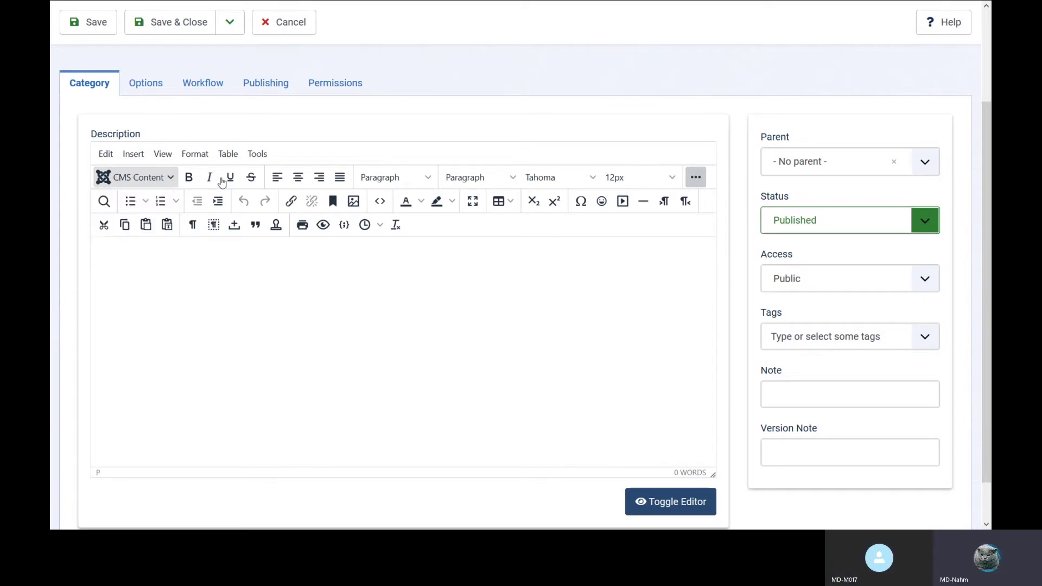
left_click(701, 180)
left_click(701, 180)
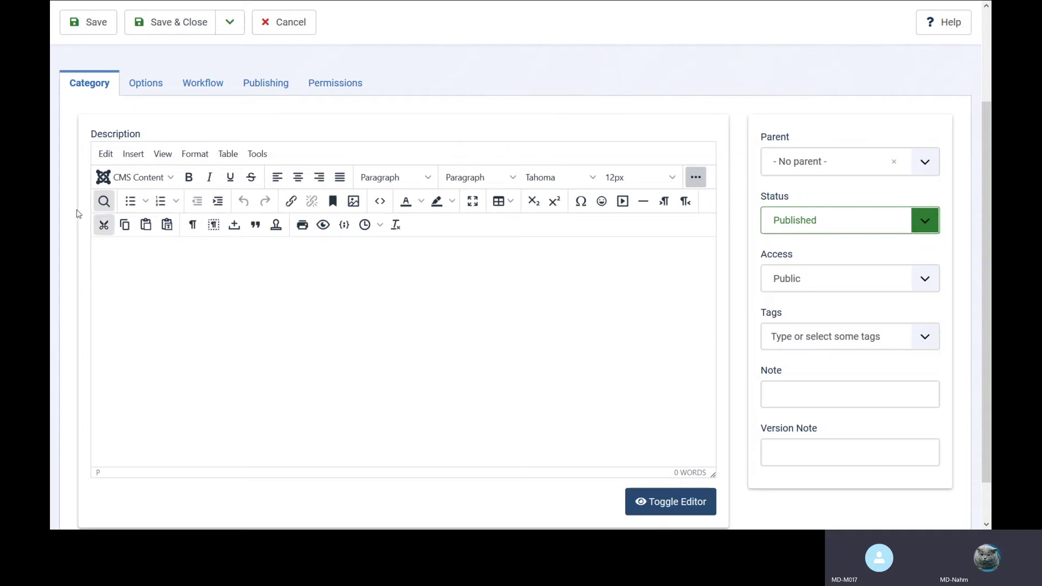
scroll(54, 186, "up", 3)
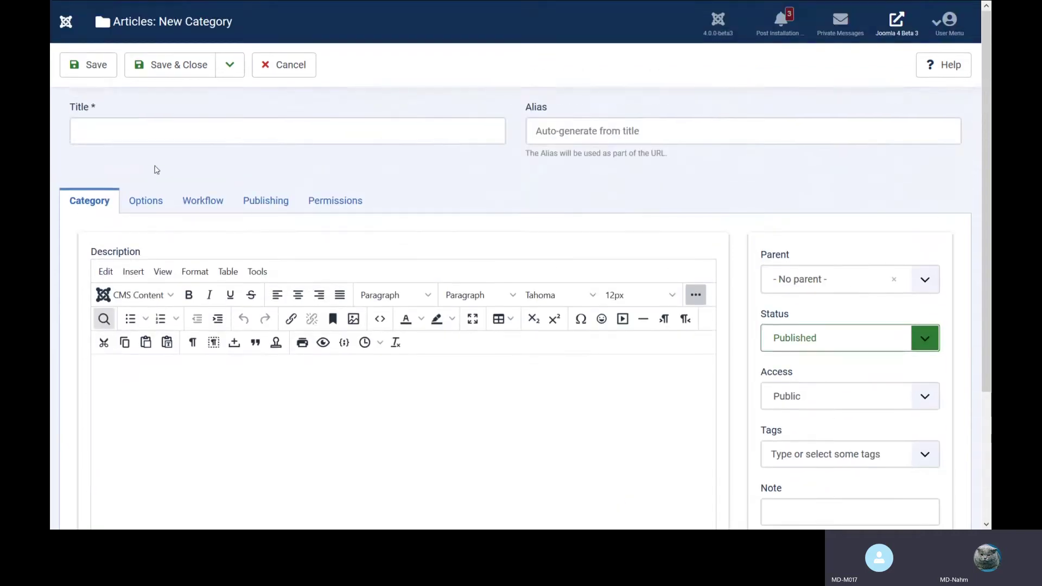
left_click(284, 65)
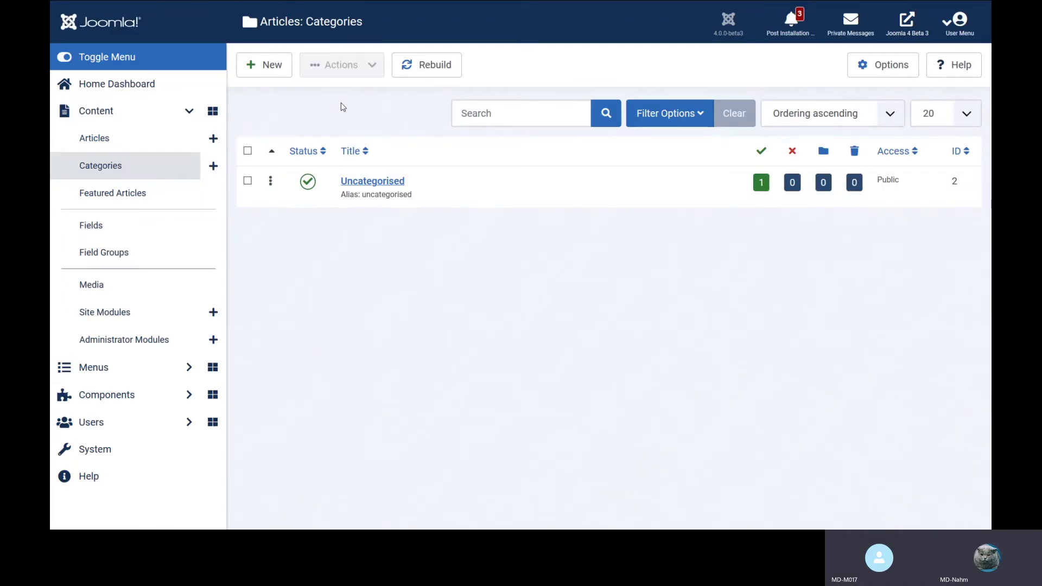
Step: Open the Articles list and start a new article, looking over its blank edit form
left_click(138, 140)
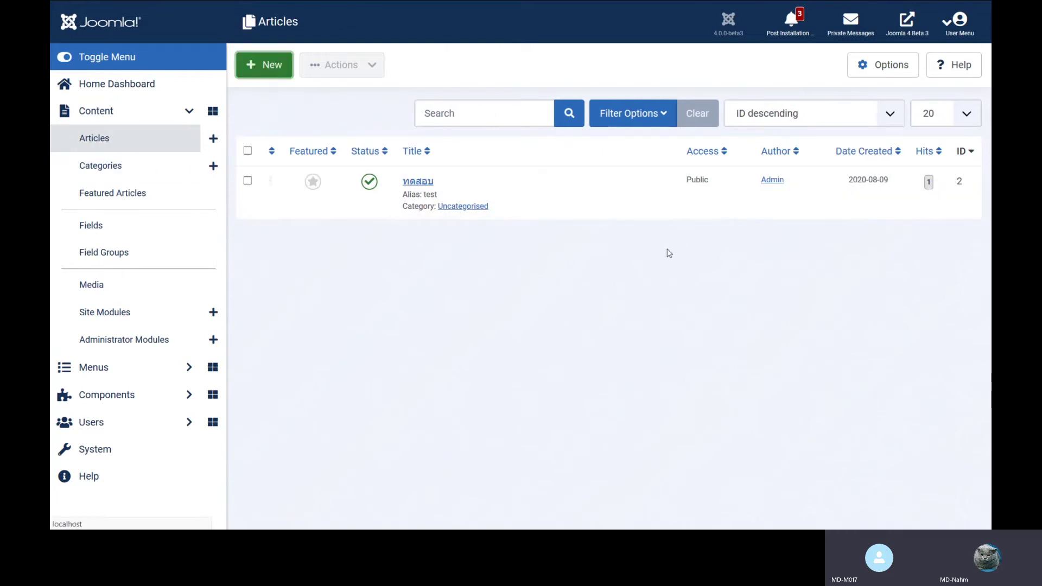
key("Return")
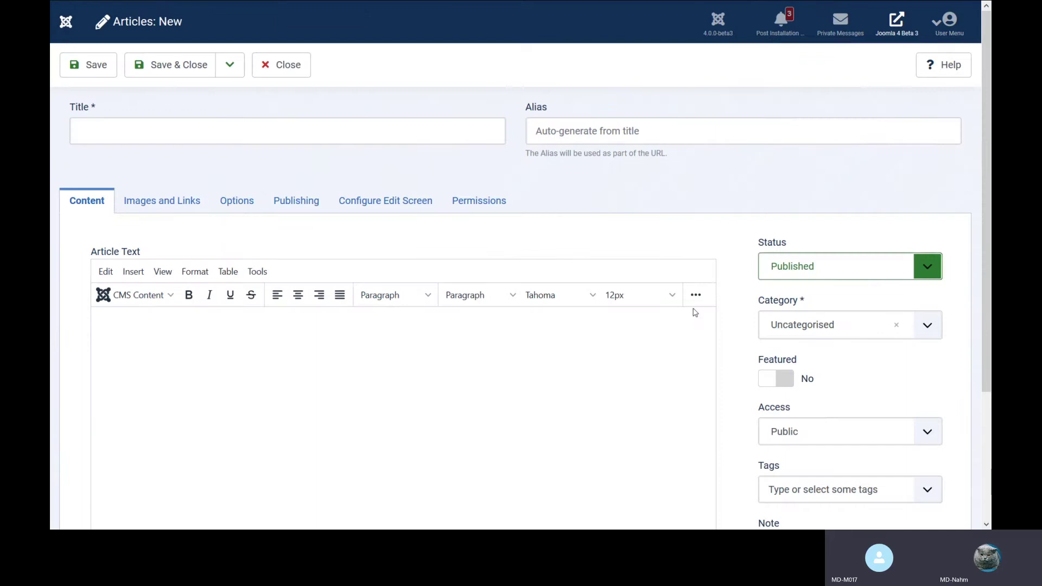
scroll(426, 264, "down", 3)
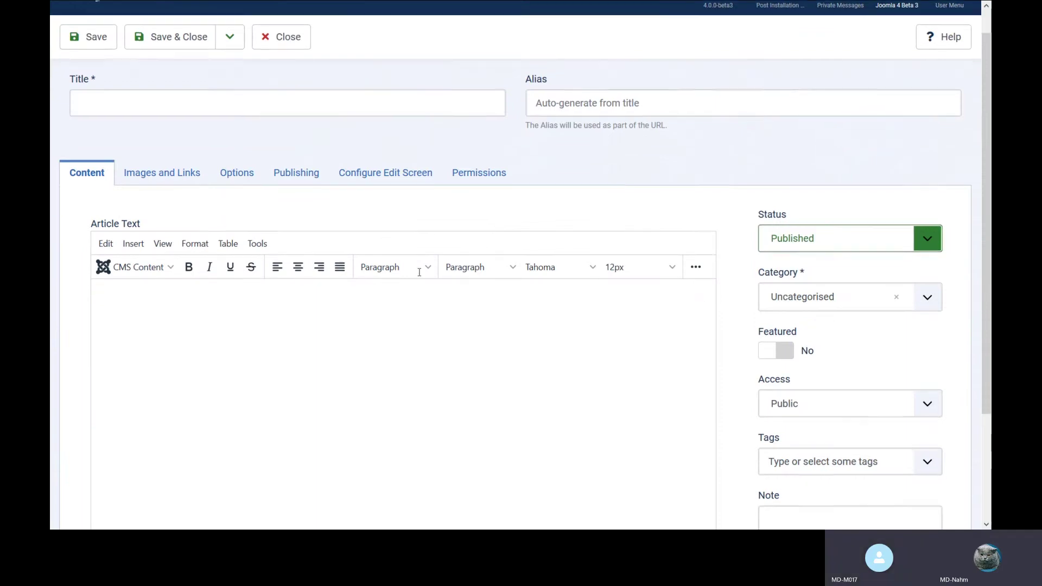
scroll(422, 282, "up", 2)
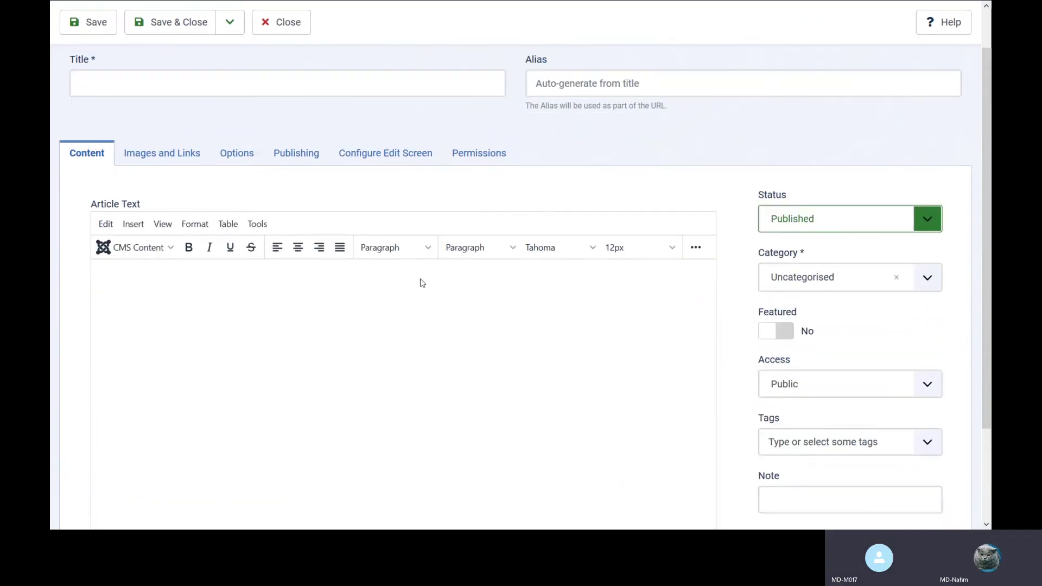
scroll(422, 282, "up", 1)
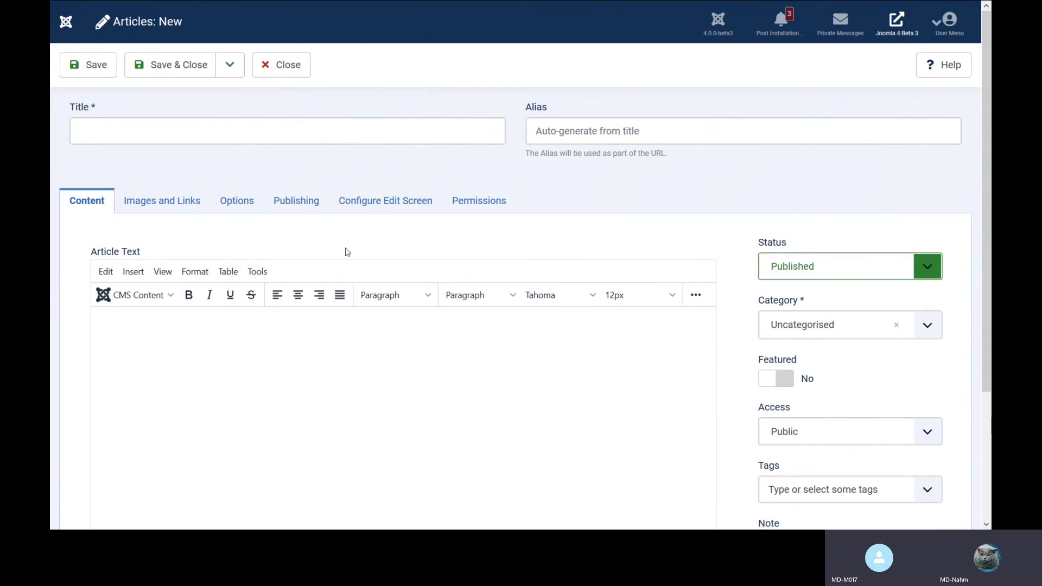
Step: Examine the new article's Images and Links, Options, Publishing, Configure Edit Screen and Permissions settings
left_click(166, 202)
left_click(244, 209)
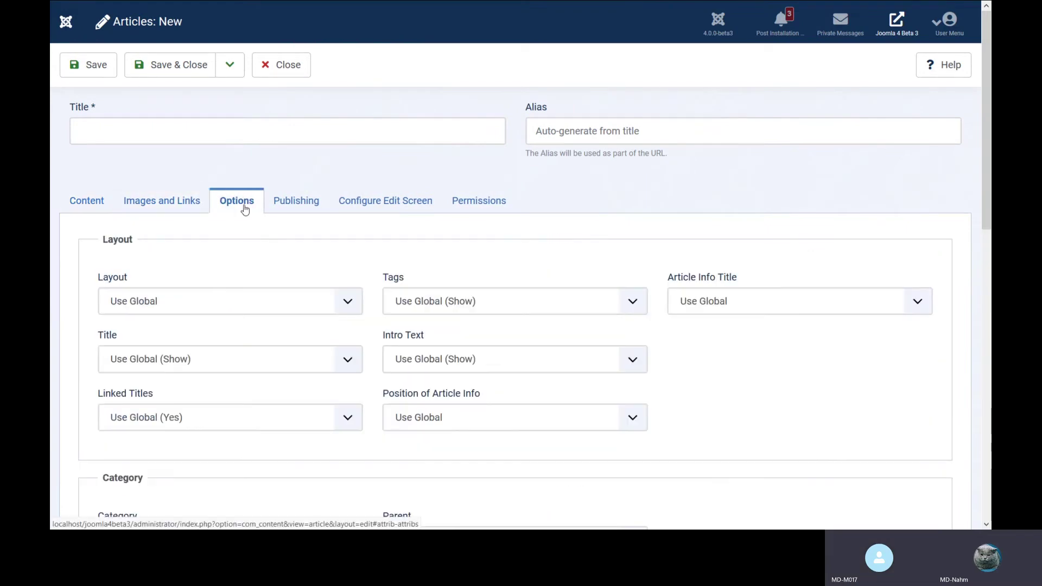
left_click(298, 202)
left_click(361, 207)
left_click(455, 206)
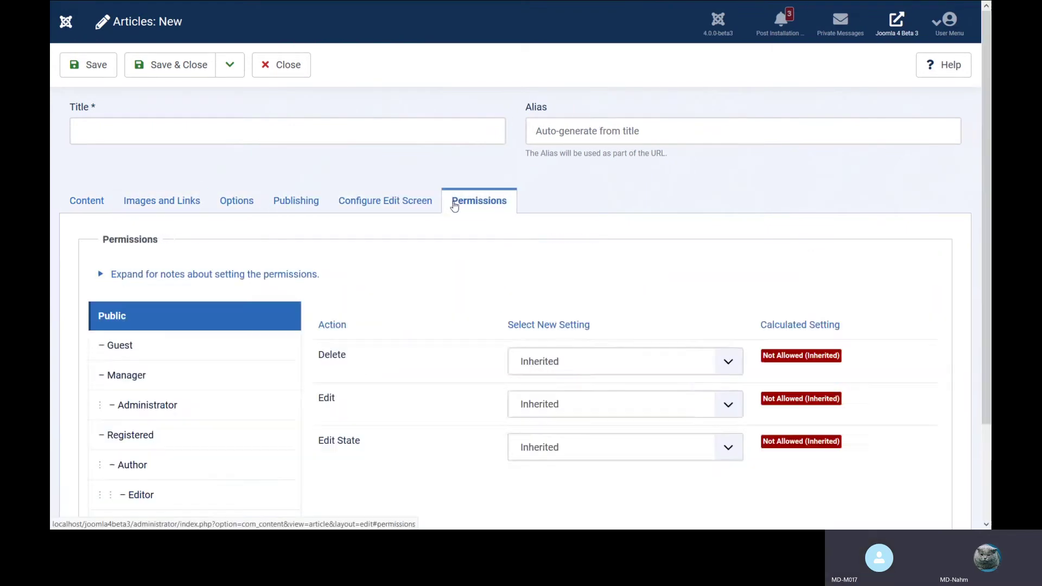
left_click(399, 203)
left_click(304, 204)
left_click(236, 206)
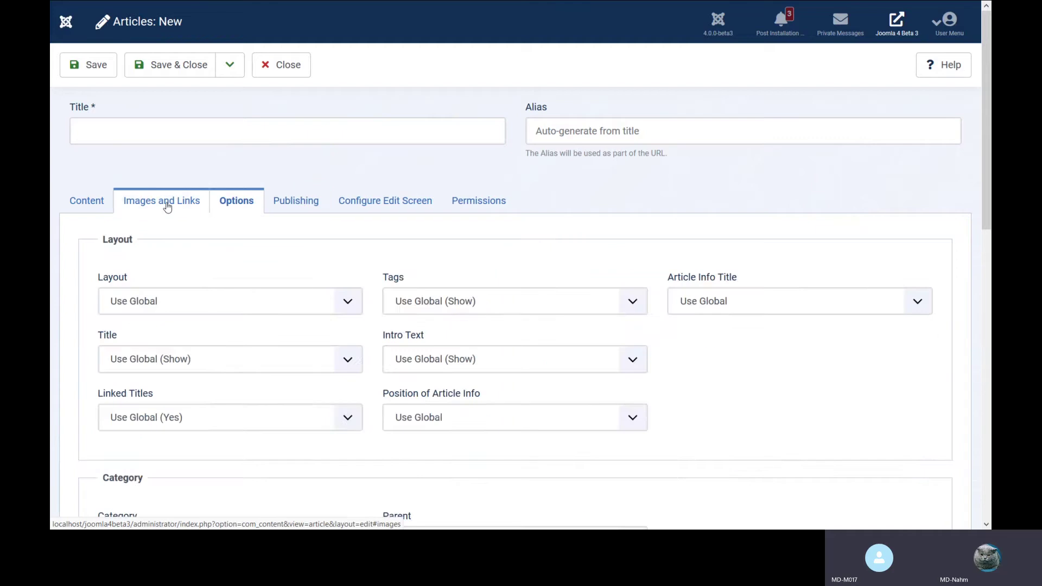
Step: Look over the new article's Content fields down to the version note, and close the article without saving
key("Left")
key("Left")
scroll(263, 228, "down", 4)
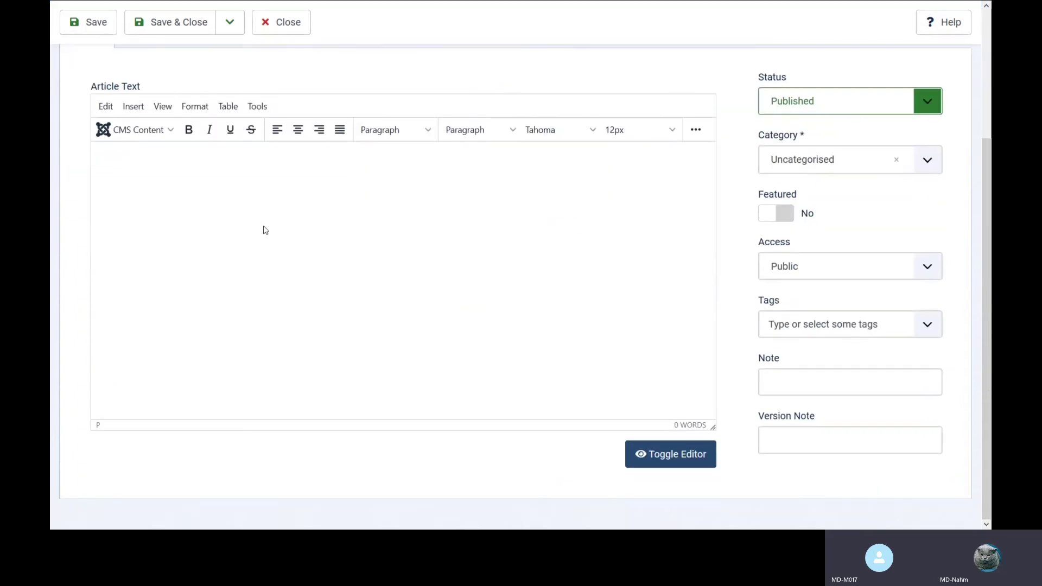
scroll(266, 231, "up", 4)
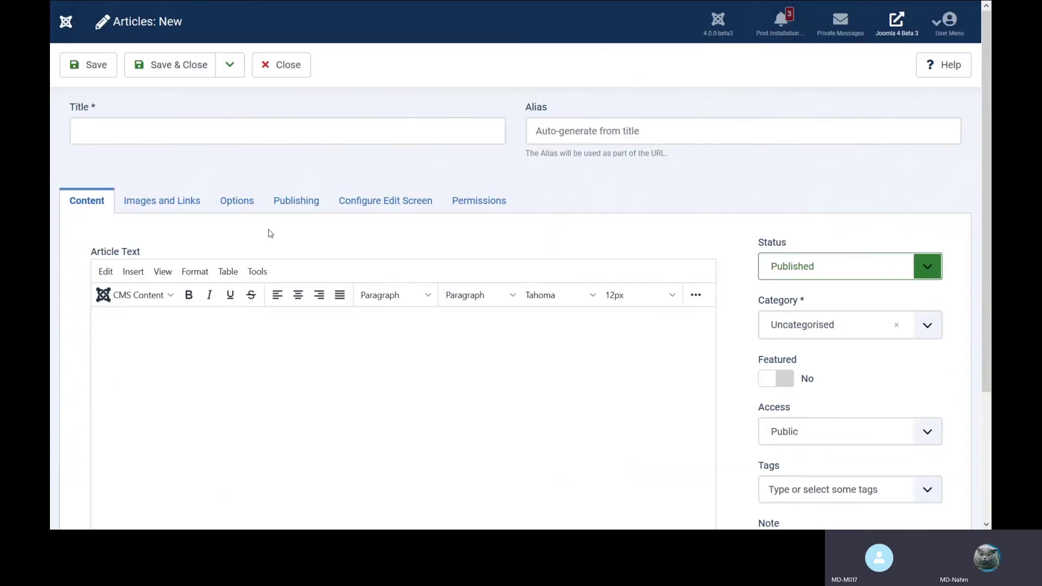
left_click(141, 208)
left_click(239, 205)
left_click(290, 67)
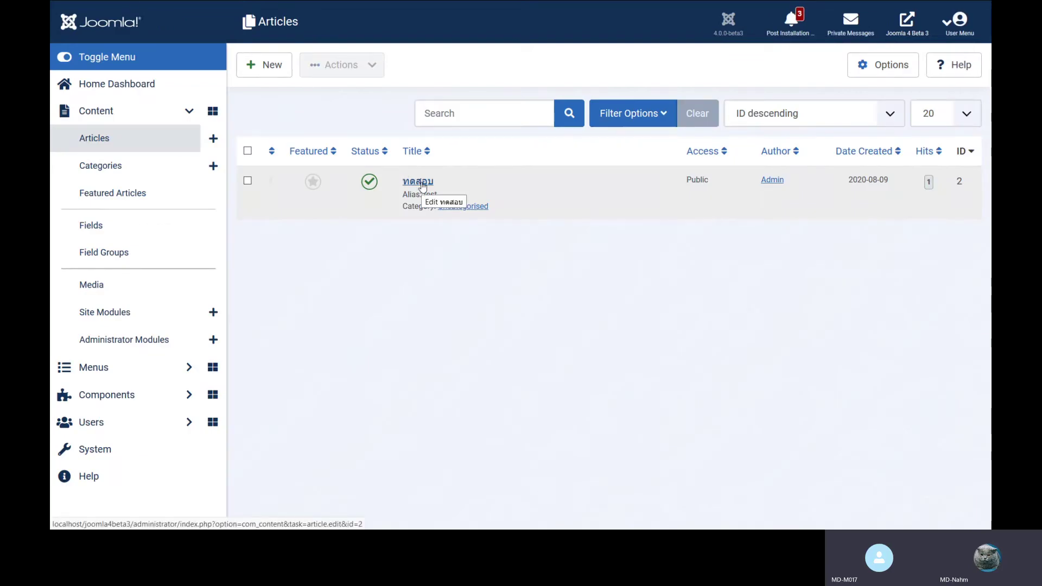
Step: Open the existing article with alias test and preview how it appears on the site, closing the preview when done
left_click(422, 184)
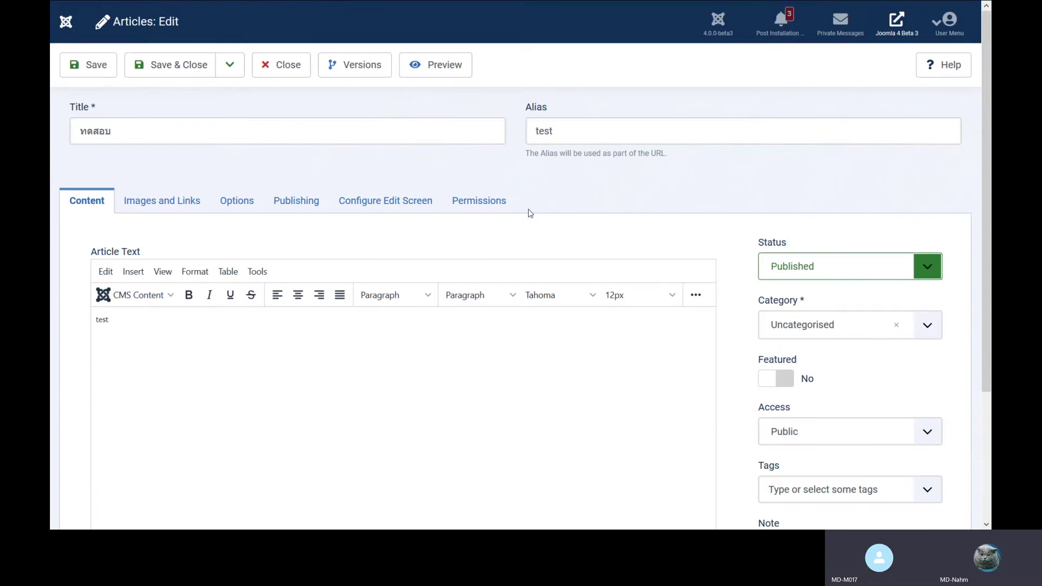
left_click(439, 65)
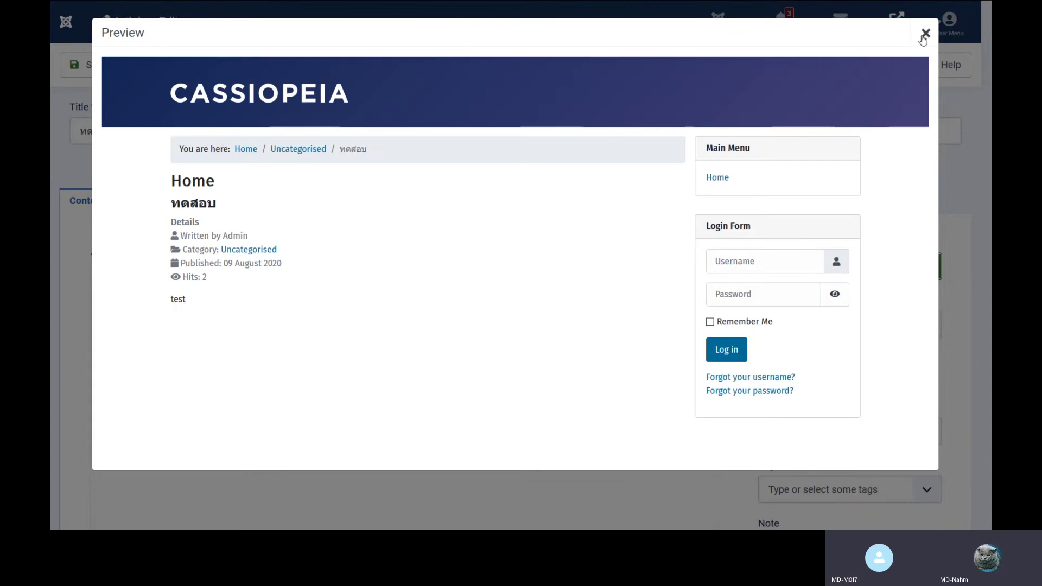
left_click(926, 35)
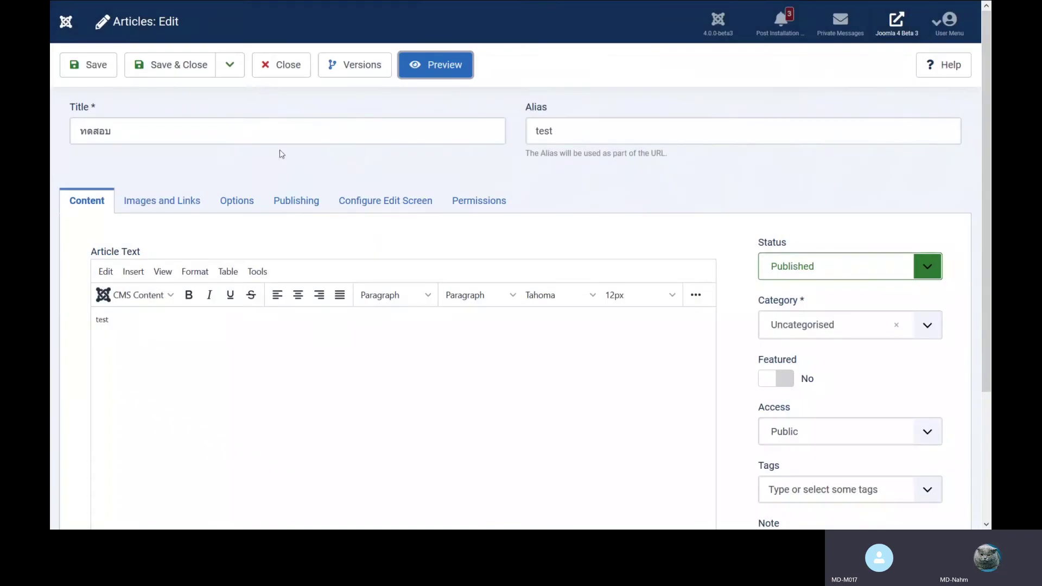
Step: Save the test article to a menu, review the prefilled Single Article menu item form, and cancel the new item
left_click(232, 68)
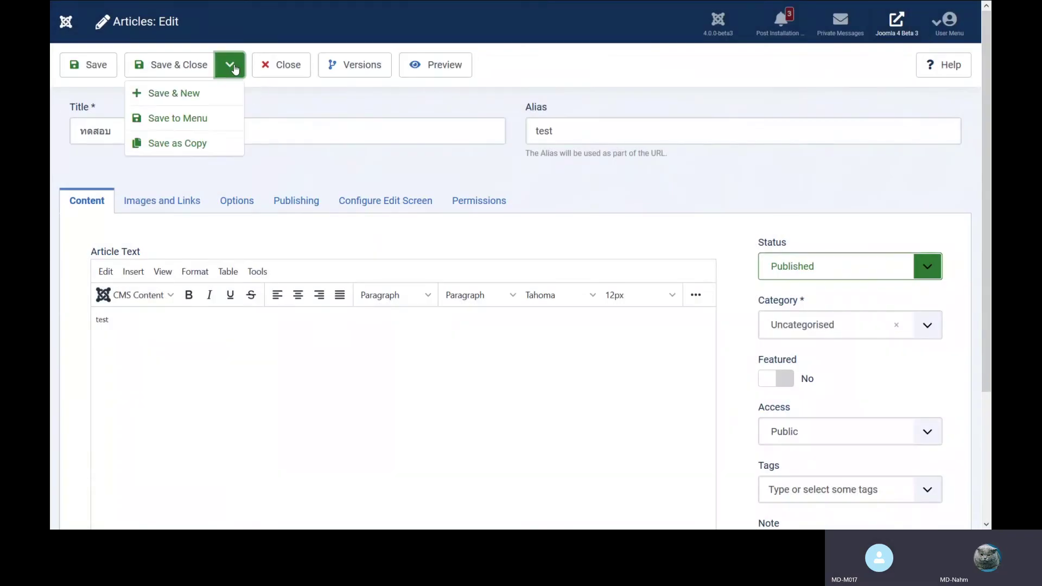
left_click(179, 124)
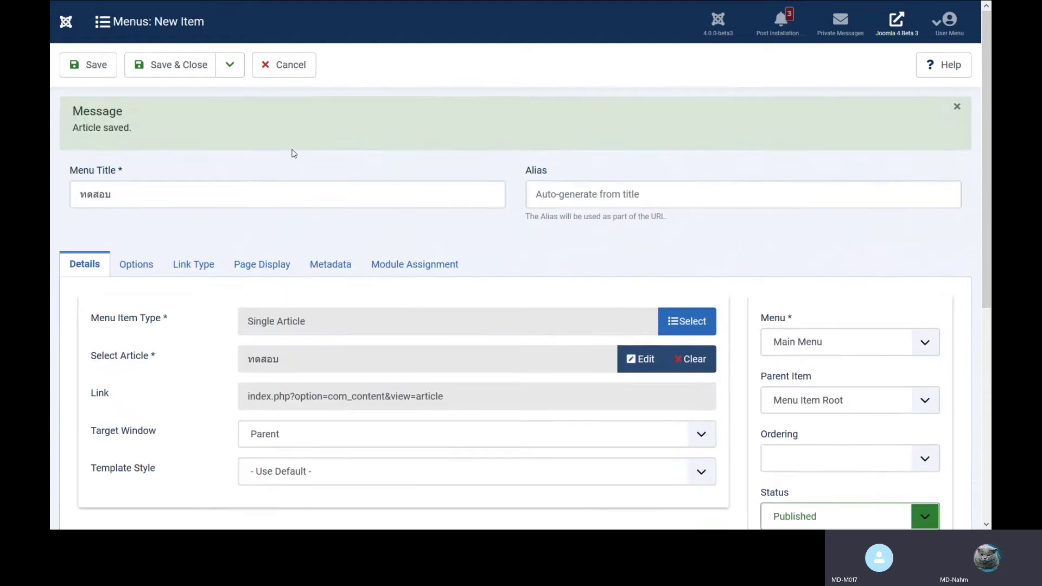
scroll(275, 167, "down", 2)
scroll(282, 174, "up", 1)
scroll(282, 174, "up", 1)
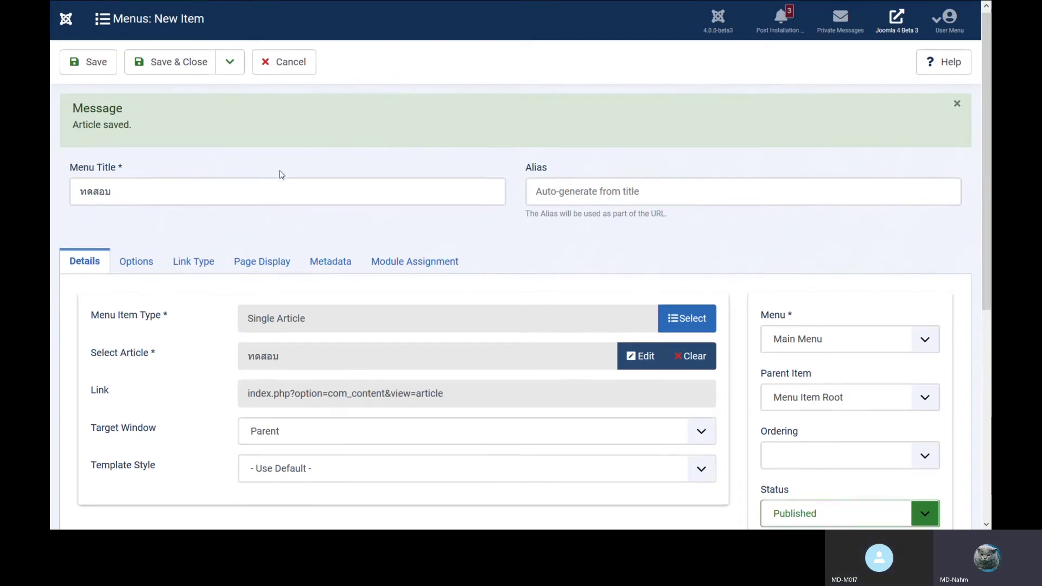
scroll(282, 174, "down", 2)
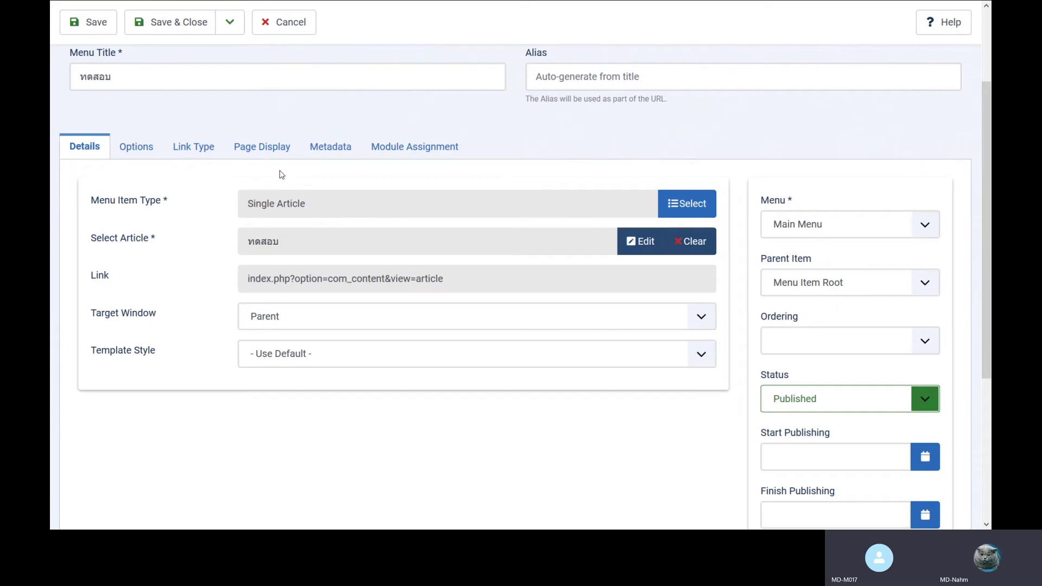
left_click(283, 22)
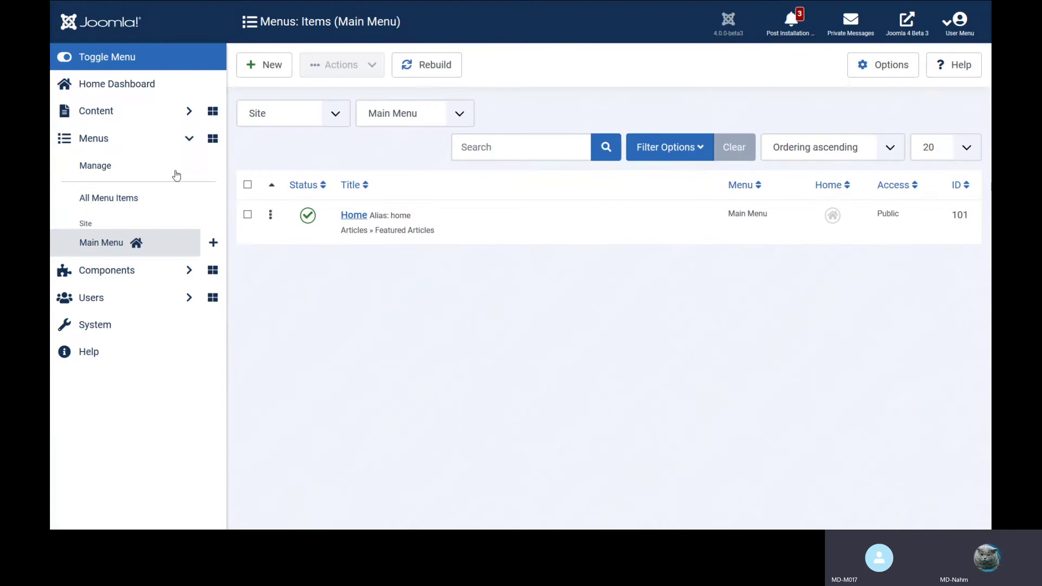
Step: Open the Media manager from the Content section and collapse the administrator sidebar
left_click(123, 113)
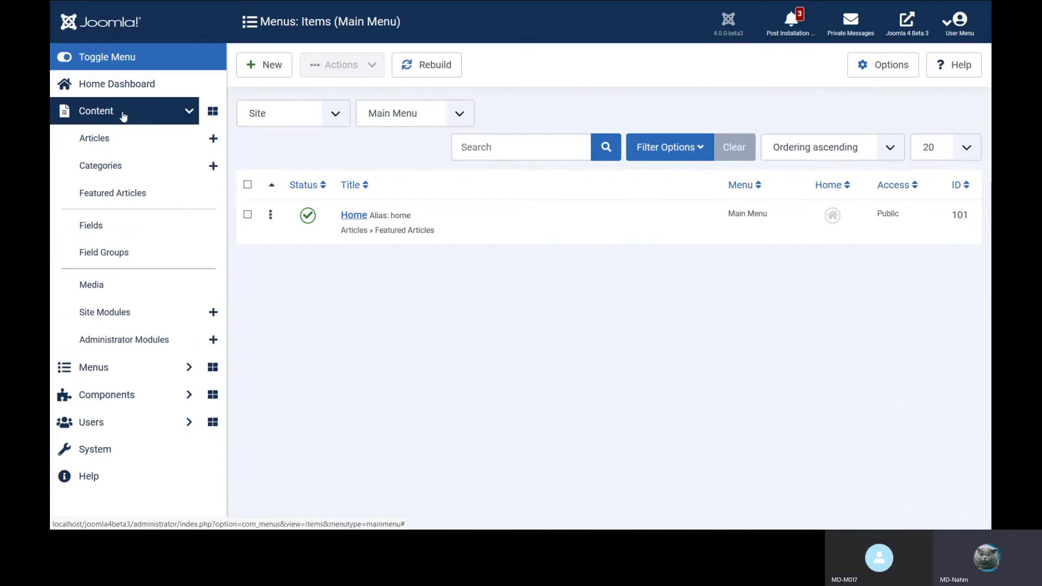
left_click(92, 288)
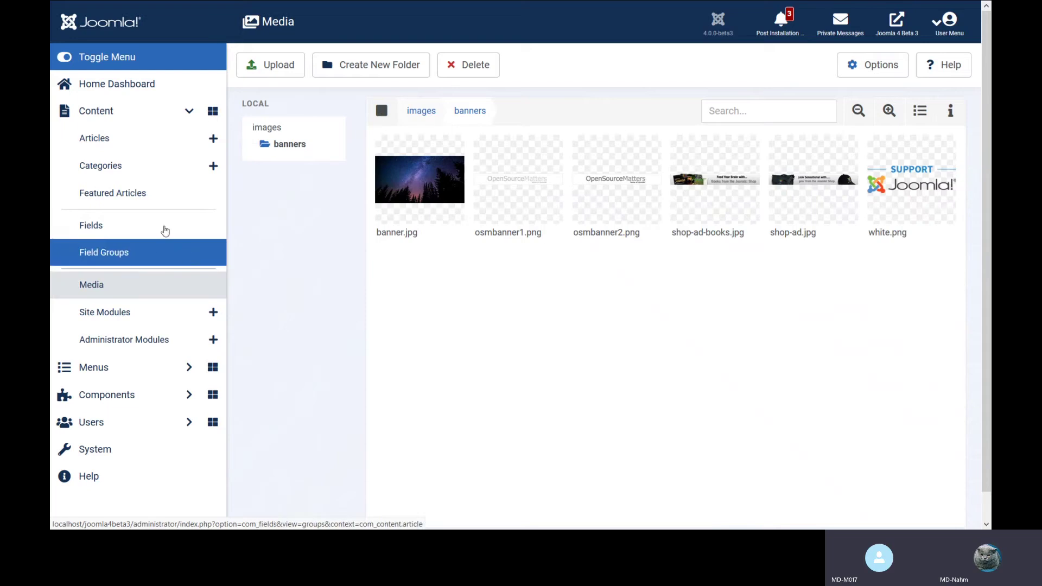
left_click(193, 66)
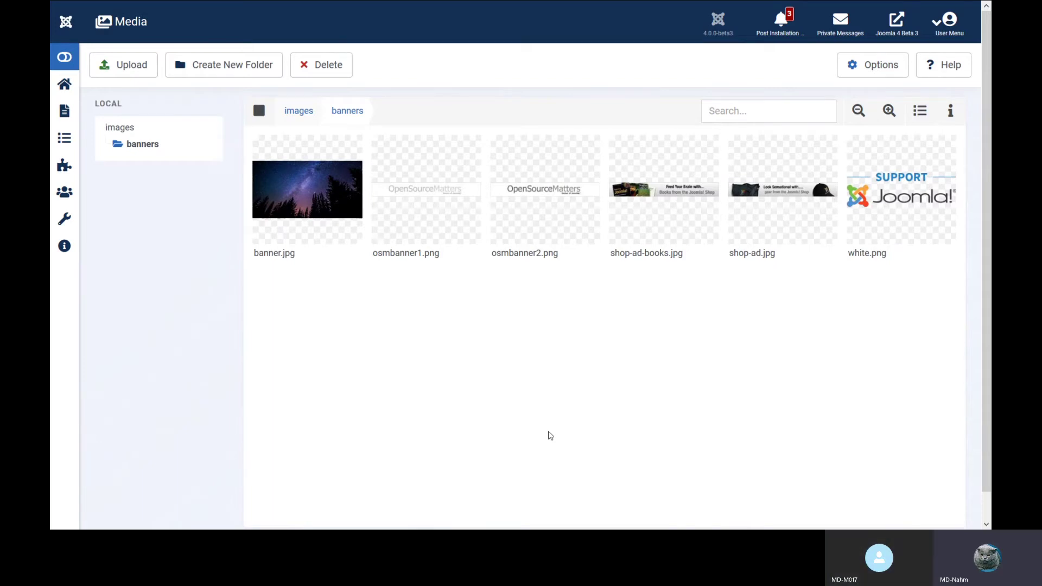
Step: Browse the images, sampledata and banners folders, and view banner.jpg at full size before closing it
mouse_move(309, 208)
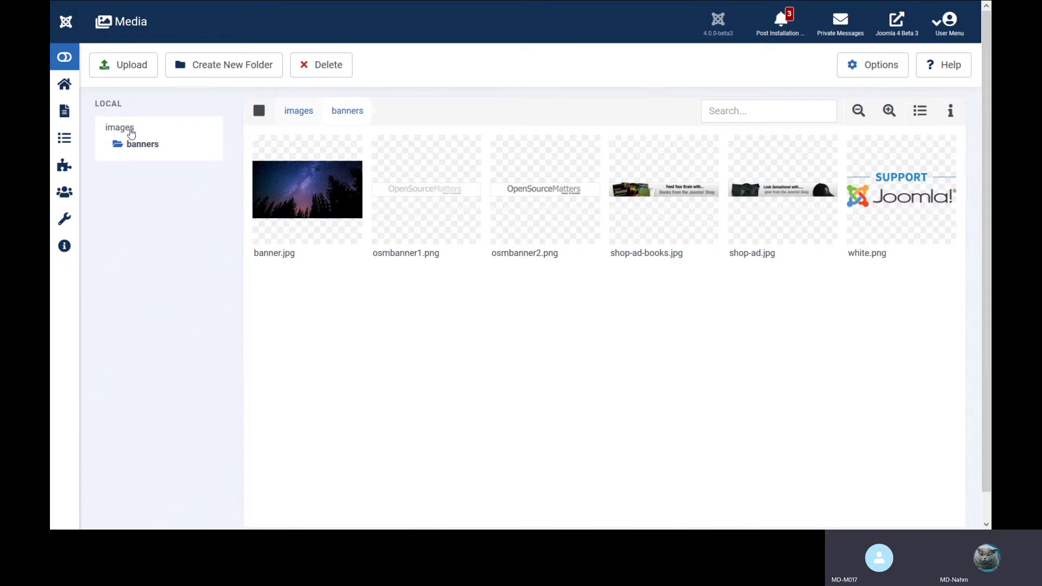
left_click(120, 129)
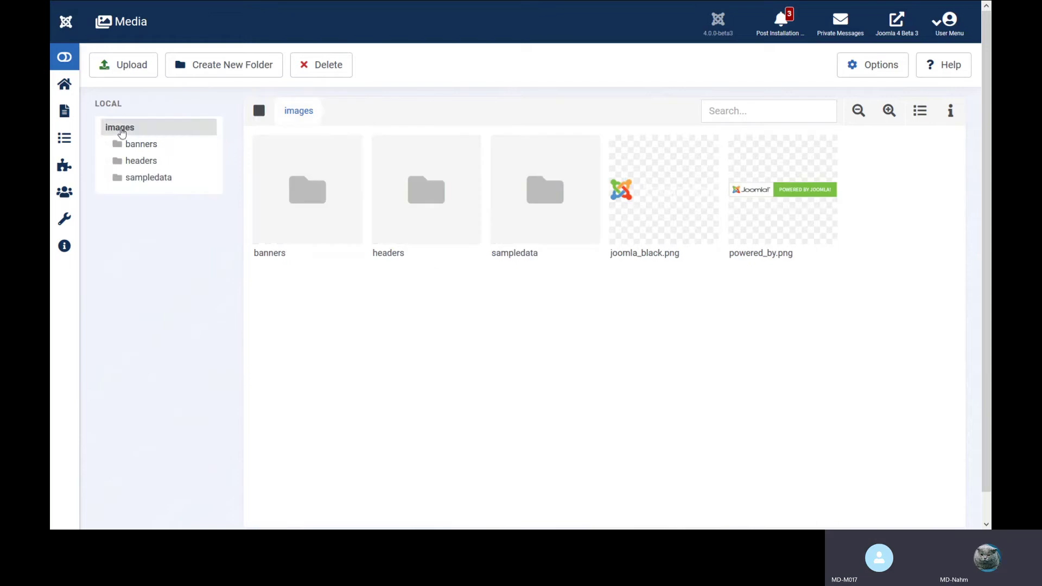
left_click(148, 178)
left_click(148, 146)
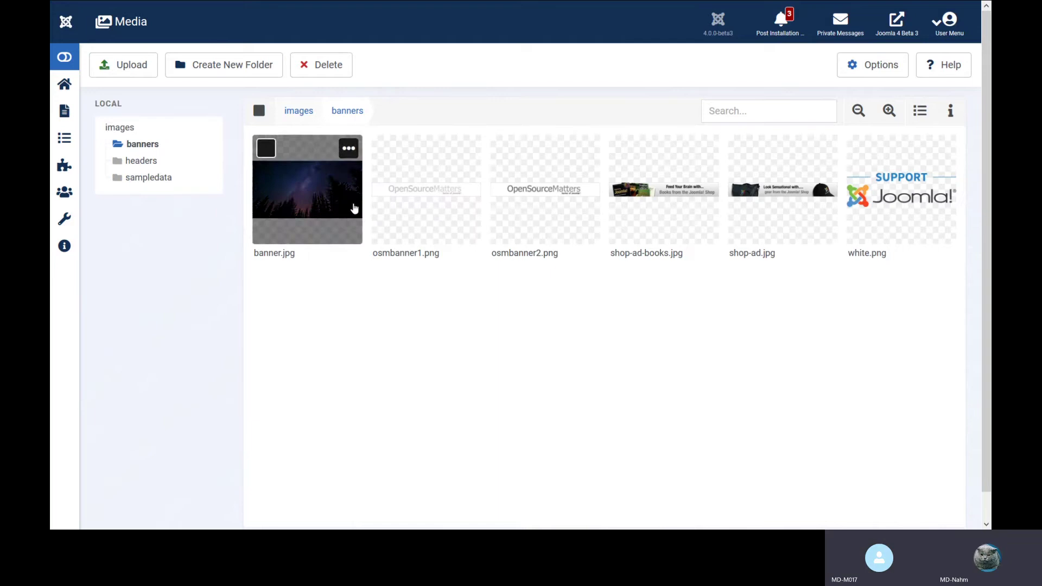
double_click(327, 189)
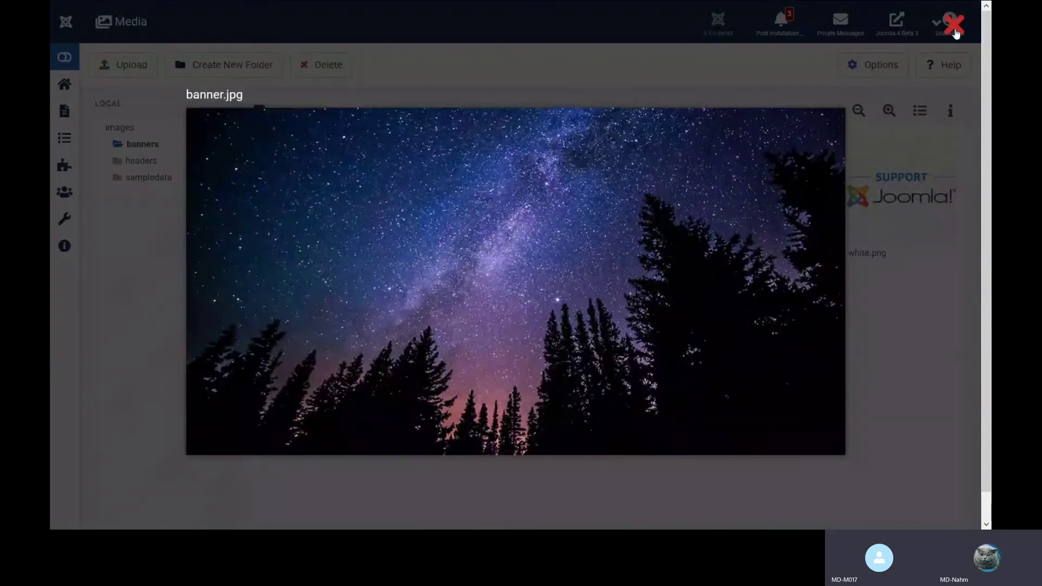
left_click(956, 25)
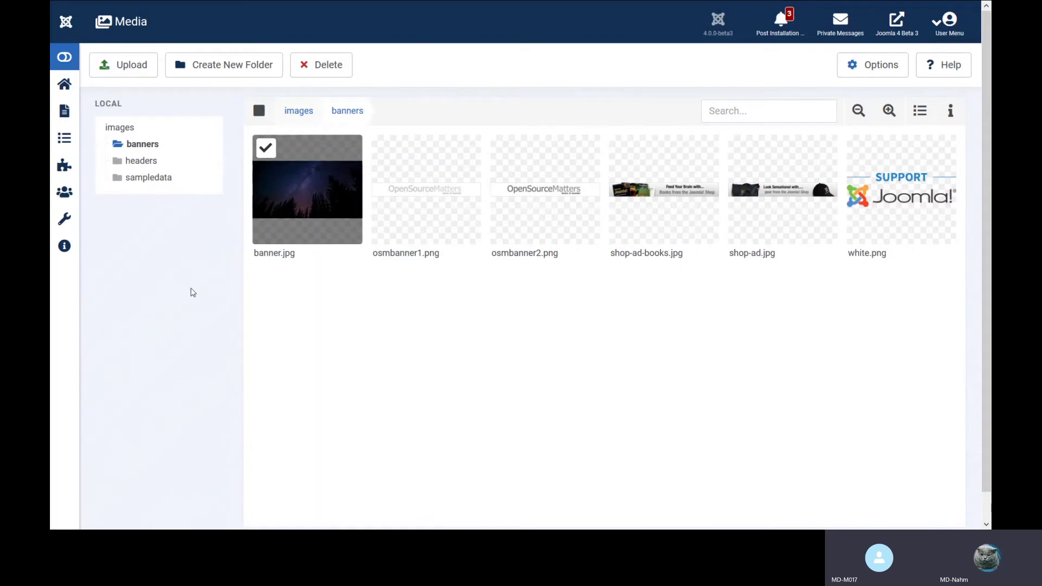
Step: Search the banners folder for "book" and clear the search term
left_click(767, 117)
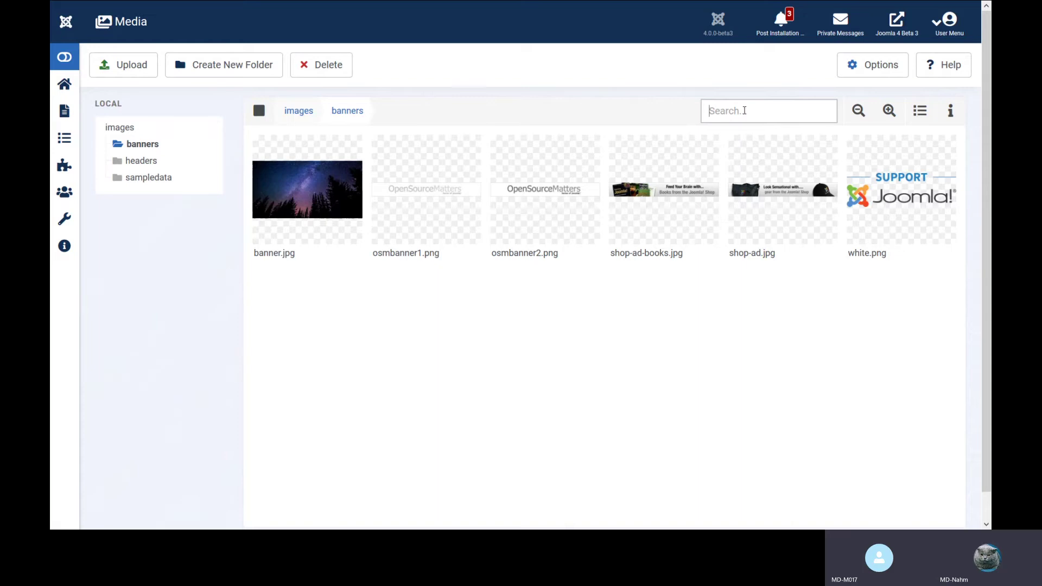
type("book")
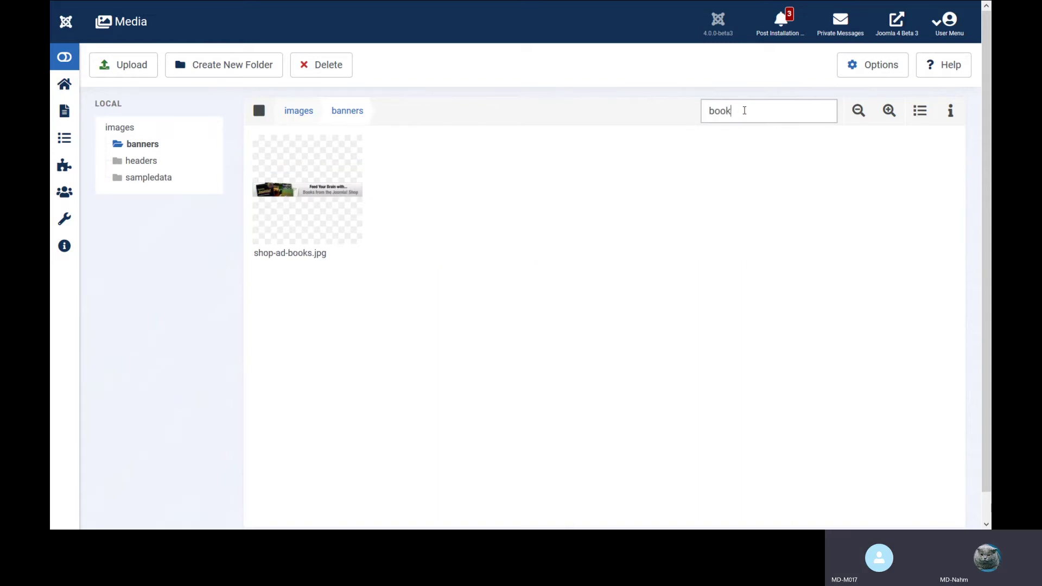
key("BackSpace")
key("BackSpace")
key("BackSpace")
key("BackSpace")
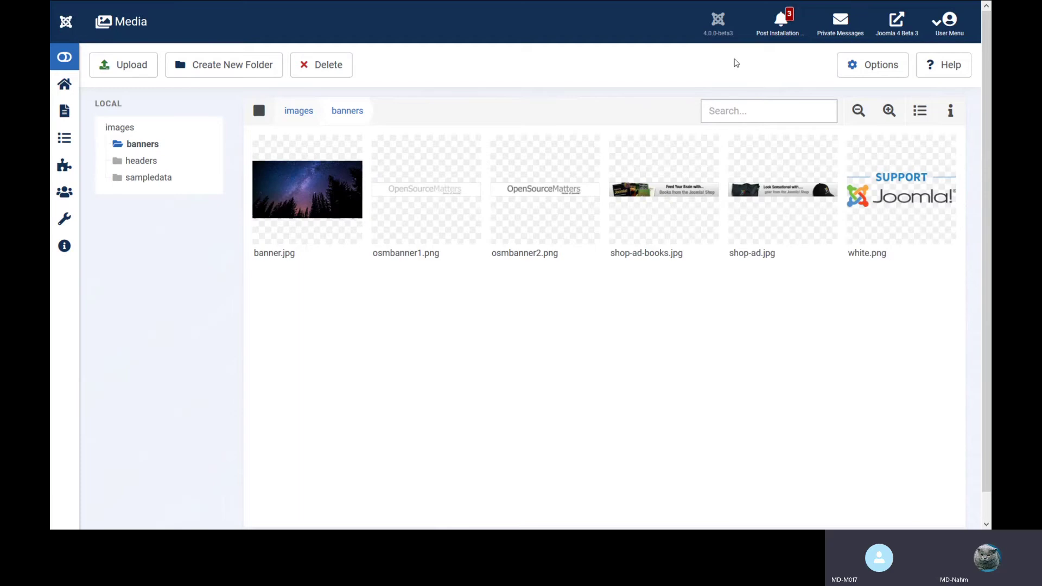
Step: Open banner.jpg in the image editor and try cropping away its left and bottom edges
mouse_move(553, 188)
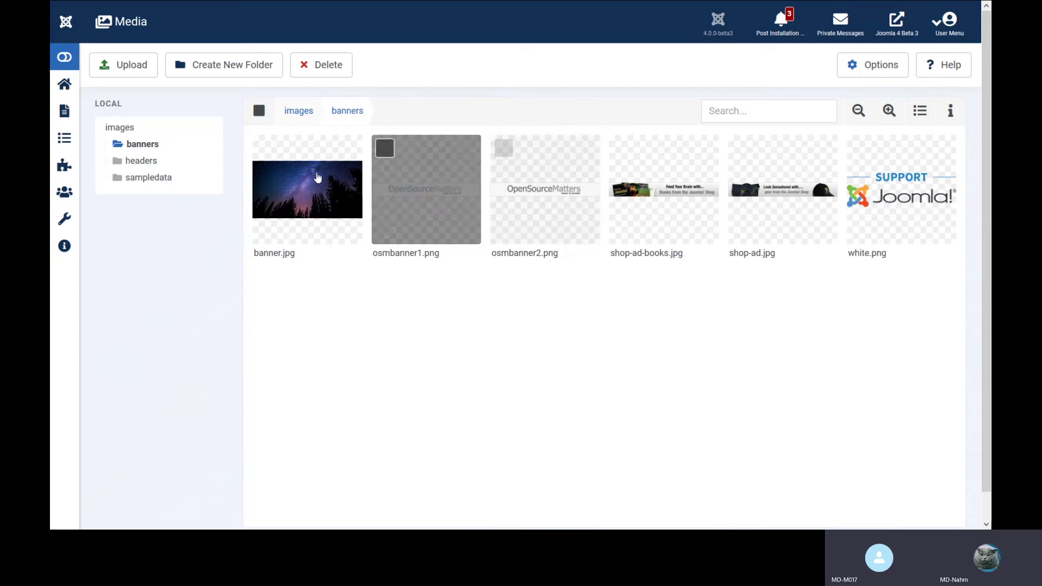
left_click(350, 155)
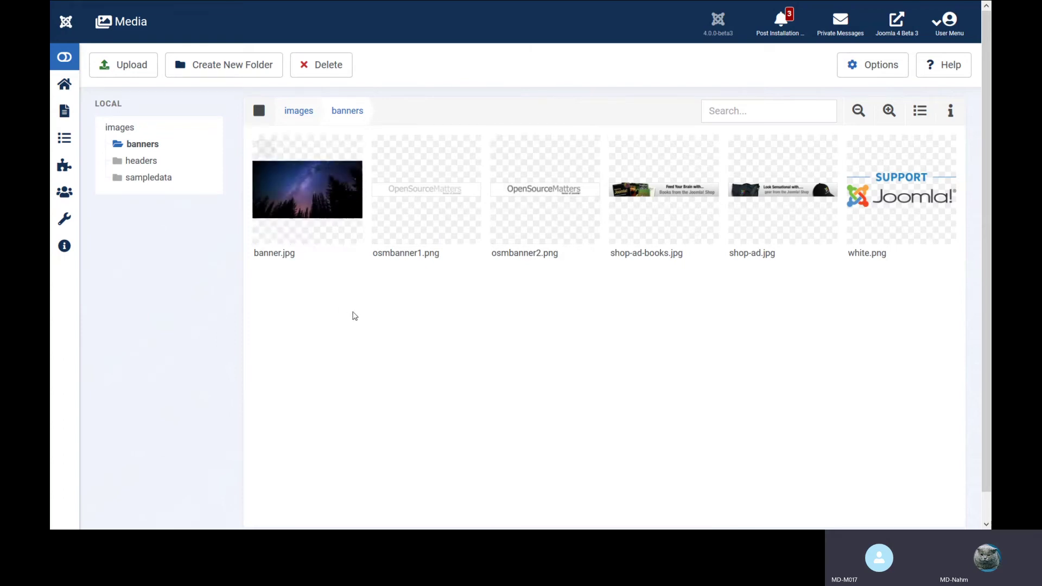
left_click(349, 151)
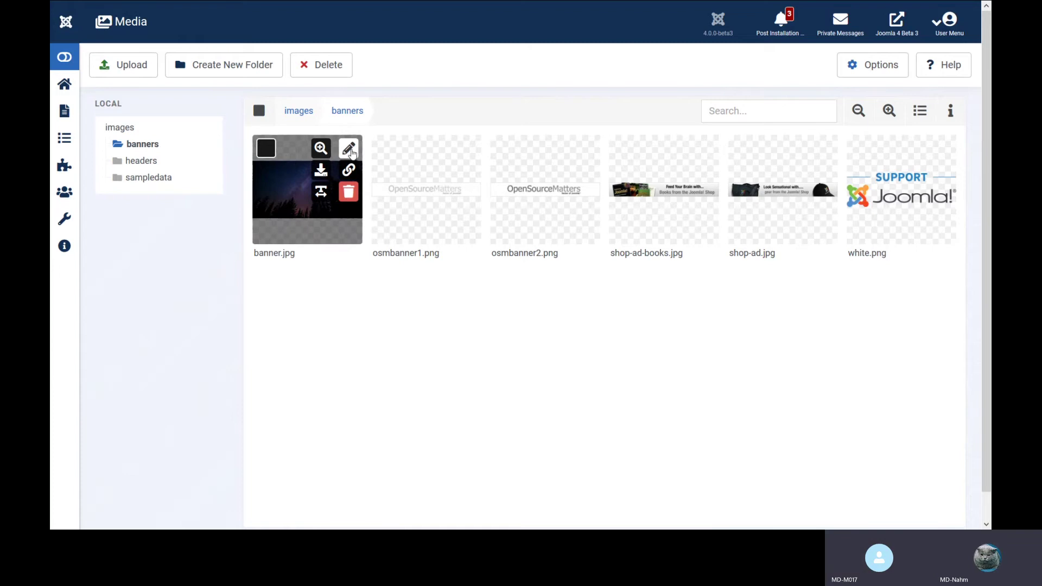
left_click(448, 226)
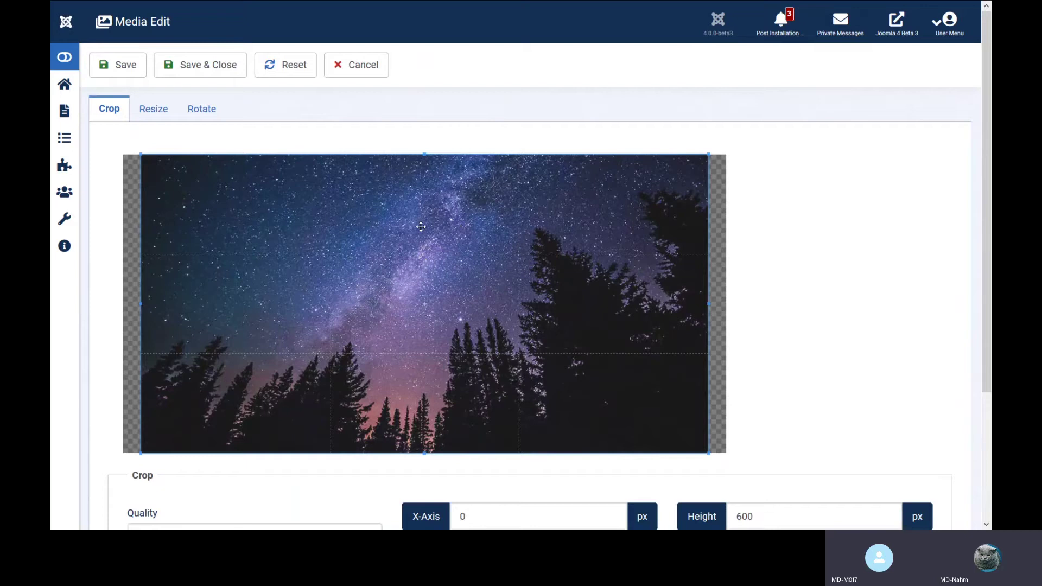
scroll(272, 274, "down", 3)
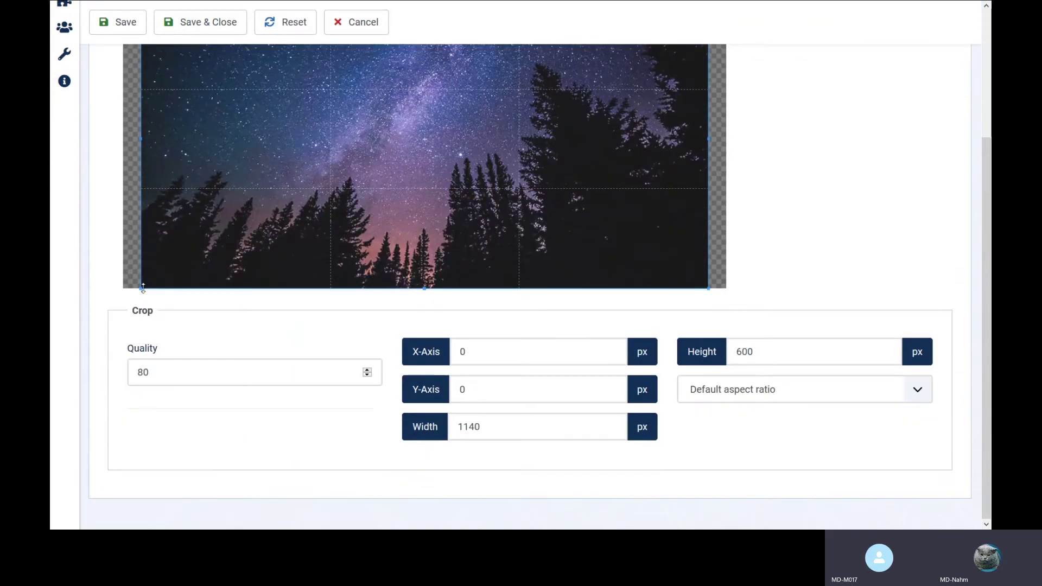
left_click_drag(139, 289, 248, 232)
Step: View the resize settings and try rotating the image by 90 and 270 degrees, discarding all the edits
scroll(272, 267, "up", 3)
left_click(158, 107)
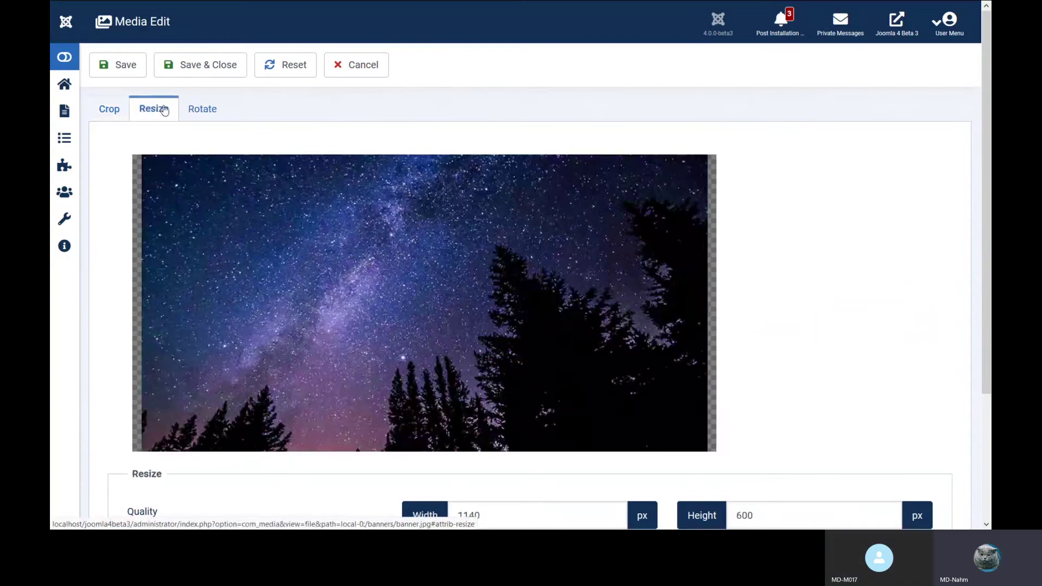
left_click(210, 115)
scroll(211, 116, "down", 3)
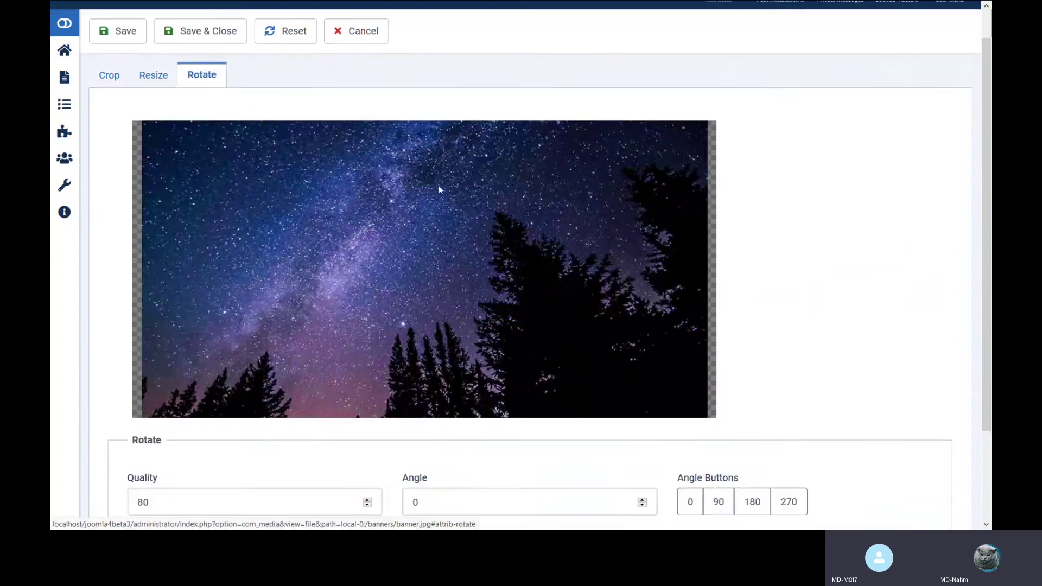
left_click(752, 392)
left_click(729, 391)
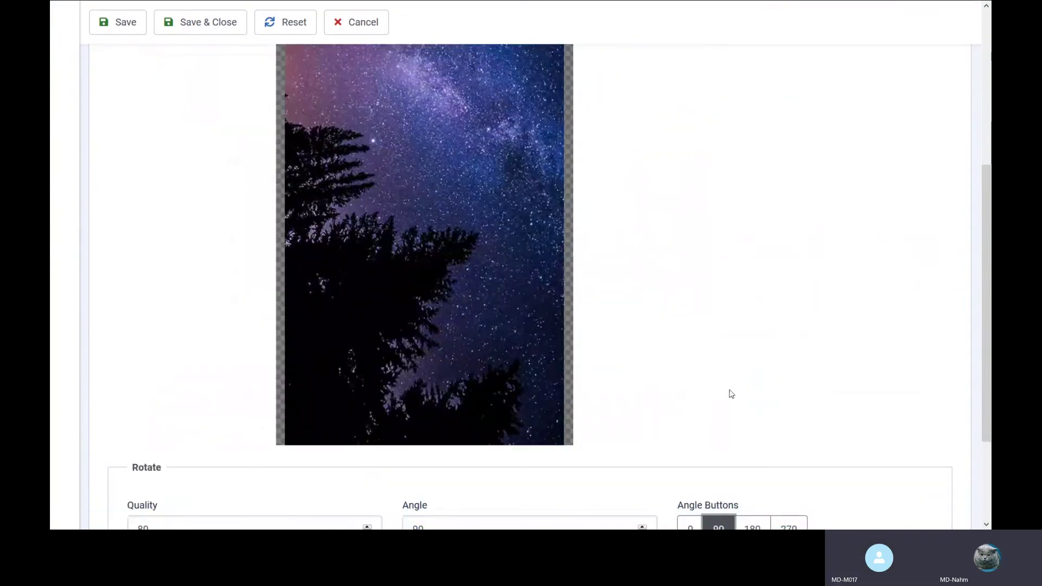
left_click(788, 524)
scroll(620, 321, "up", 5)
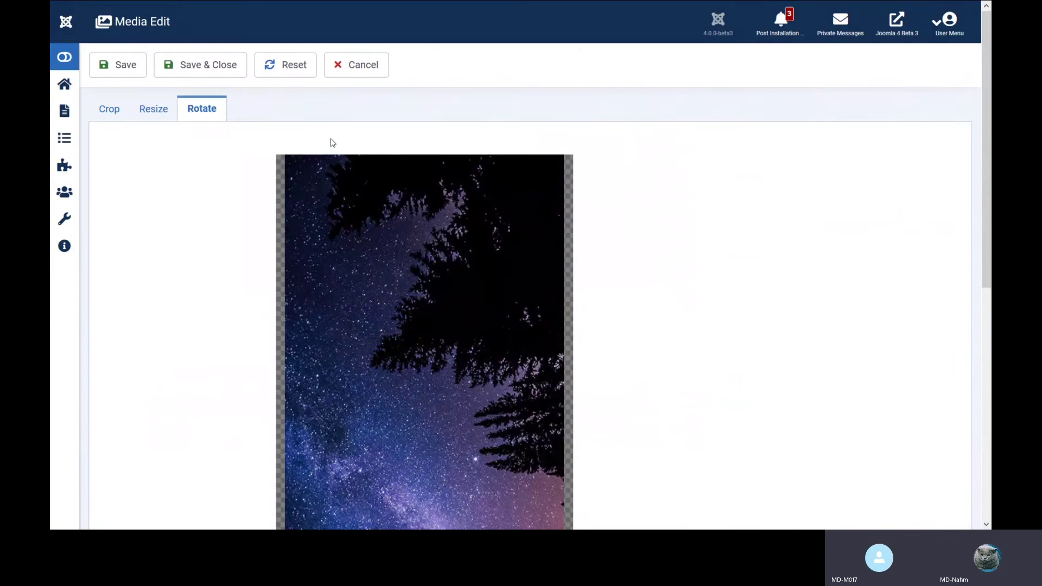
left_click(376, 67)
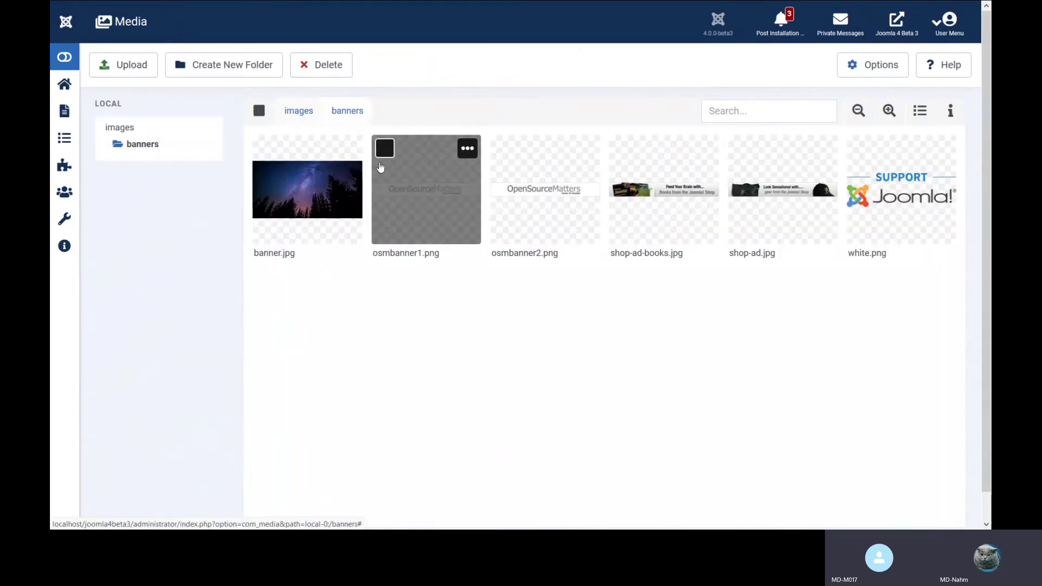
Step: View the rename dialog and the download prompt for banner.jpg, cancelling both
left_click(349, 148)
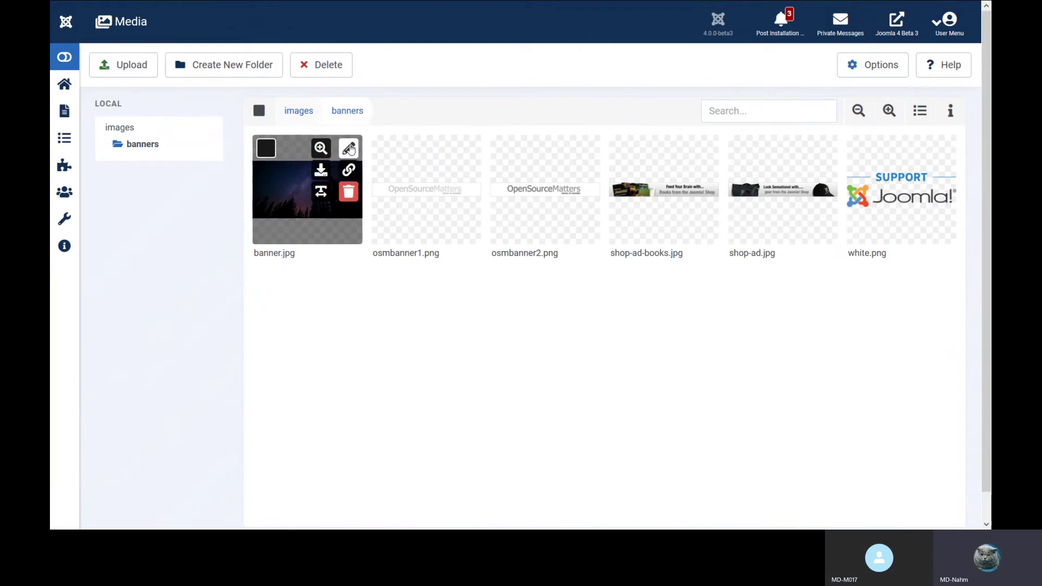
left_click(322, 194)
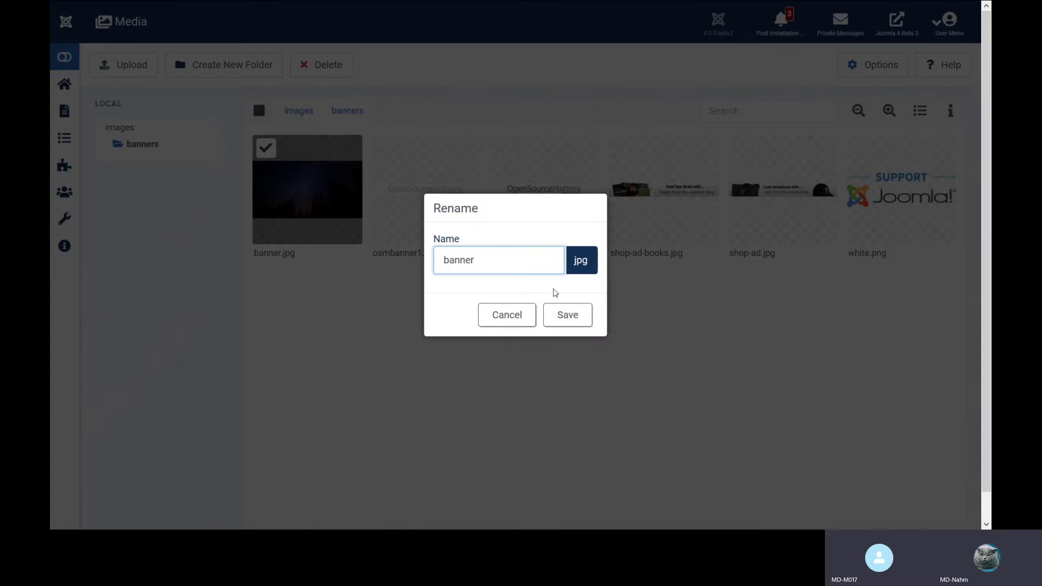
left_click(509, 317)
mouse_move(350, 148)
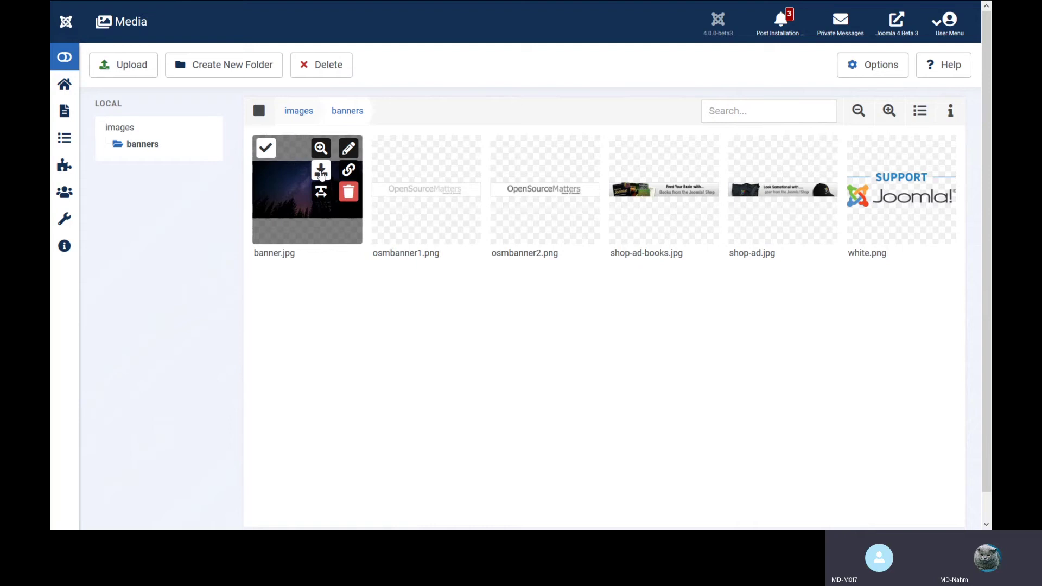
left_click(321, 171)
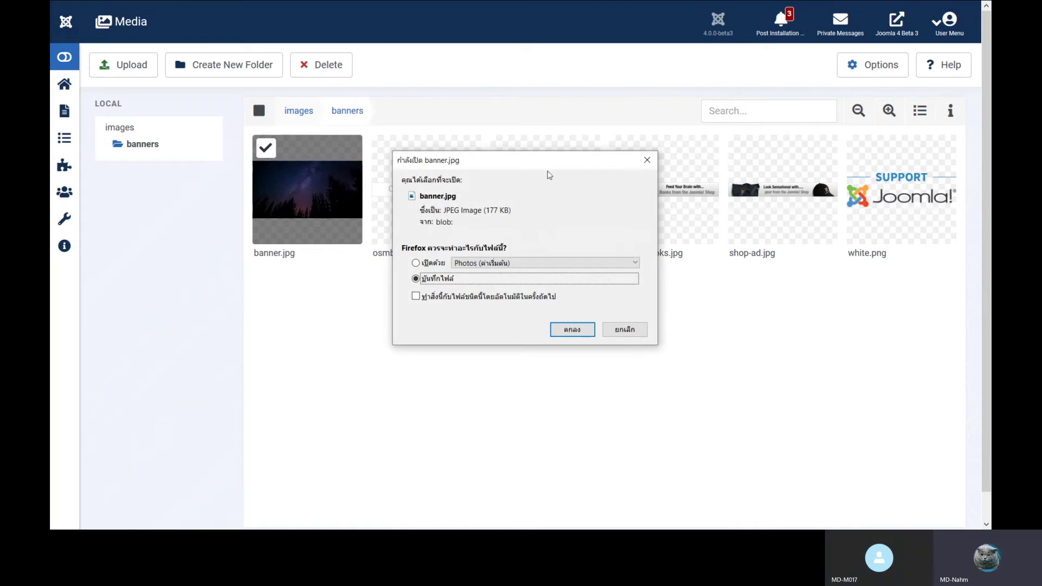
left_click(647, 160)
Step: Generate a sharable link for banner.jpg, copy it to the clipboard and close the sharing dialog
mouse_move(348, 155)
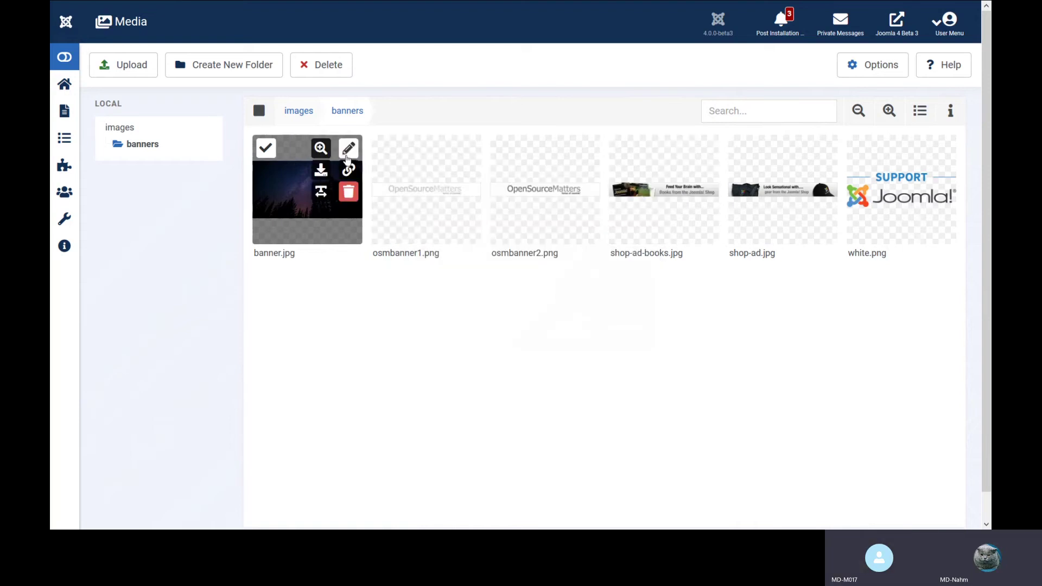
left_click(349, 170)
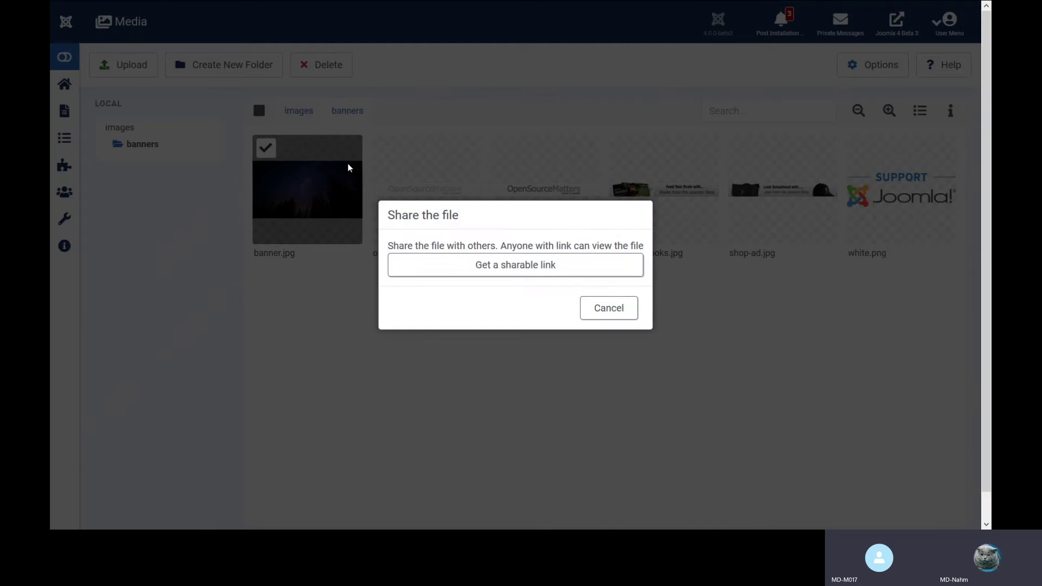
left_click(507, 269)
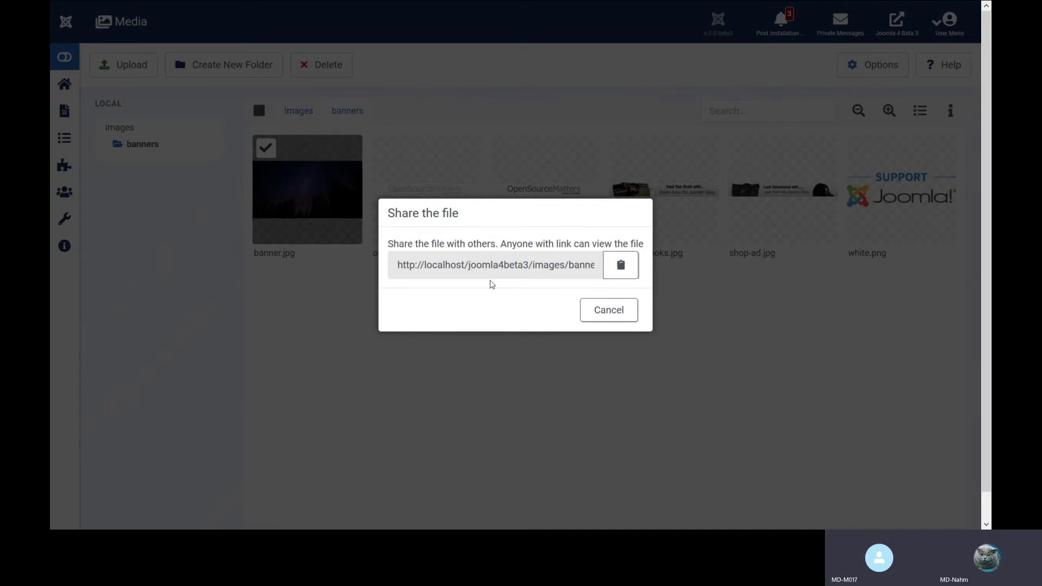
left_click(620, 266)
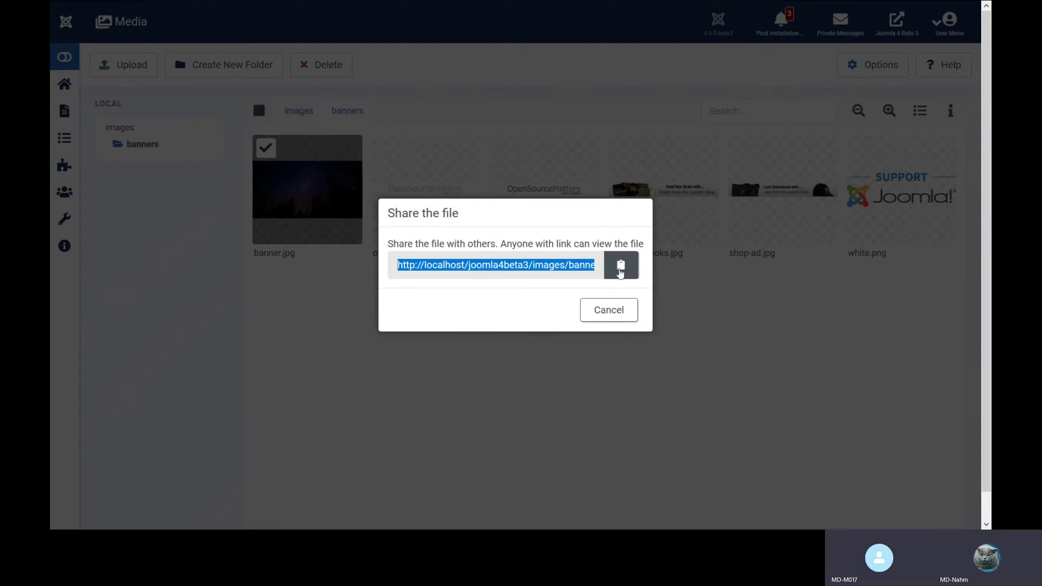
left_click(601, 323)
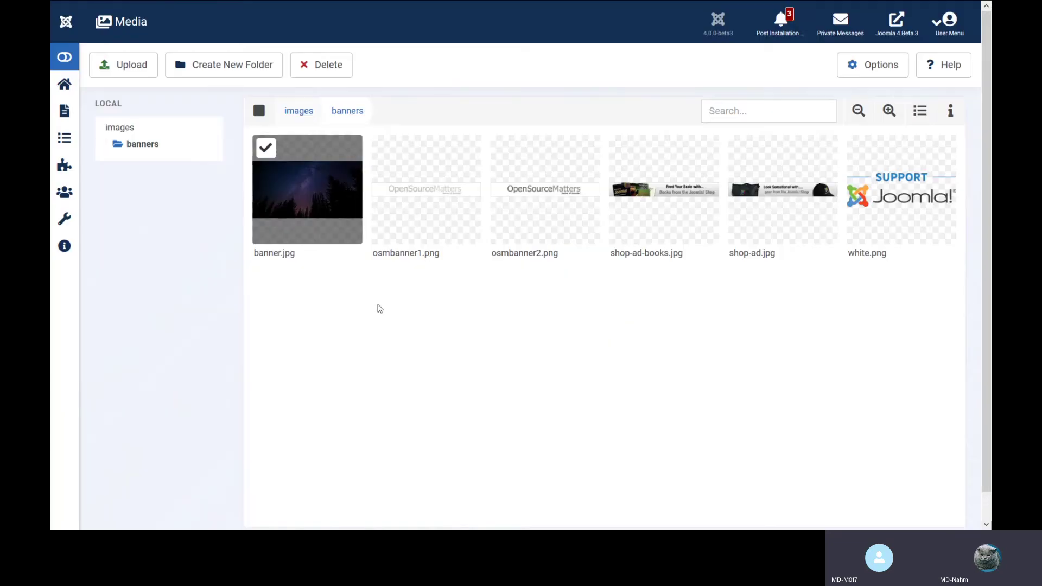
Step: Start a new site module and look through the available module types
left_click(64, 56)
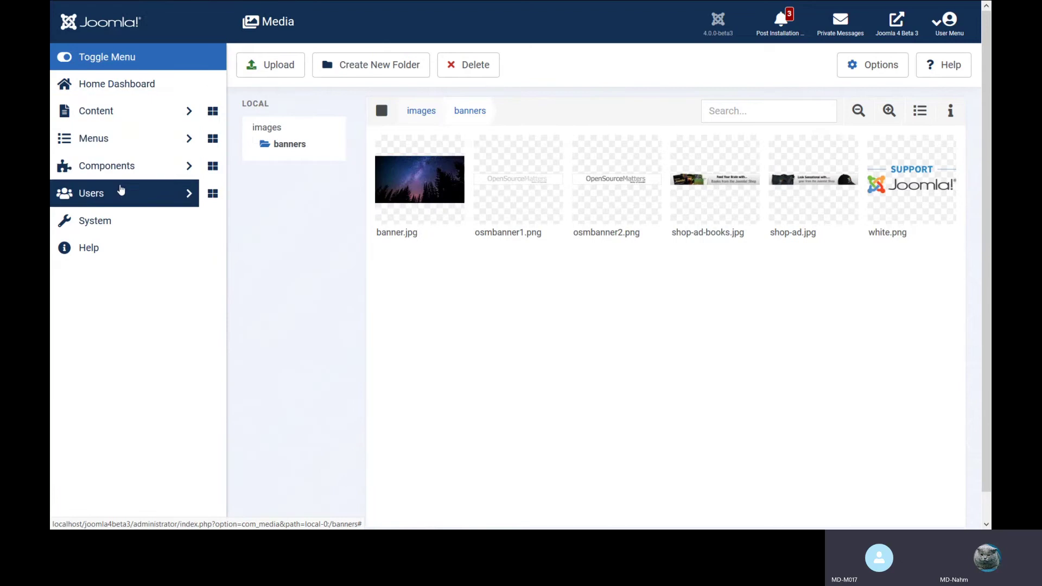
left_click(135, 115)
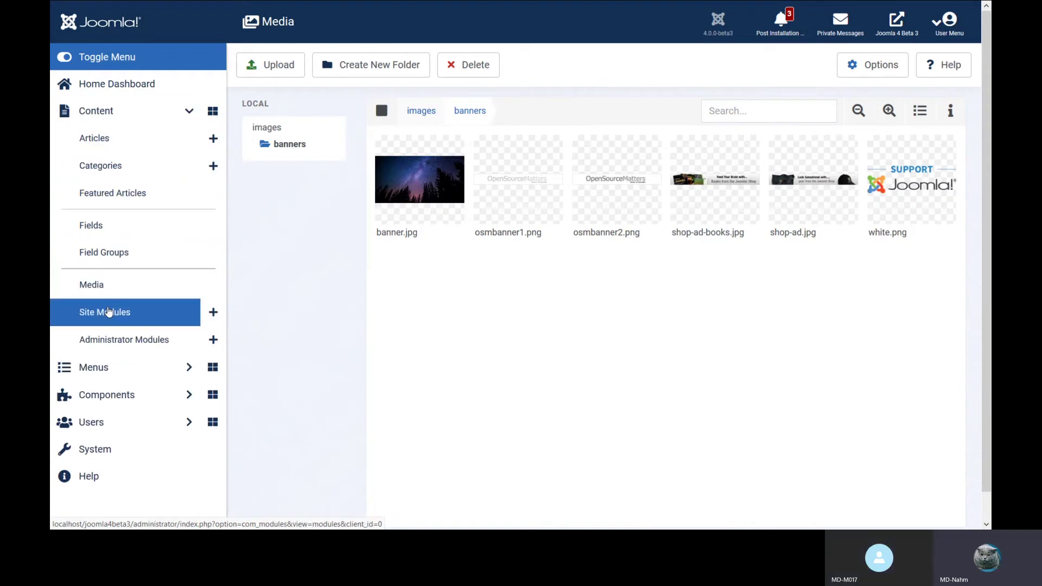
left_click(108, 311)
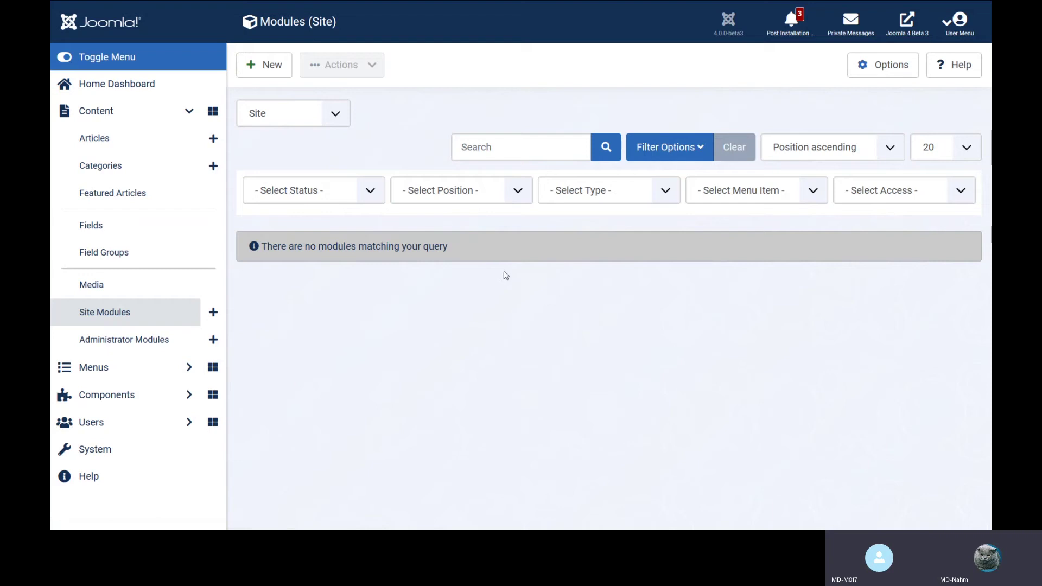
left_click(268, 68)
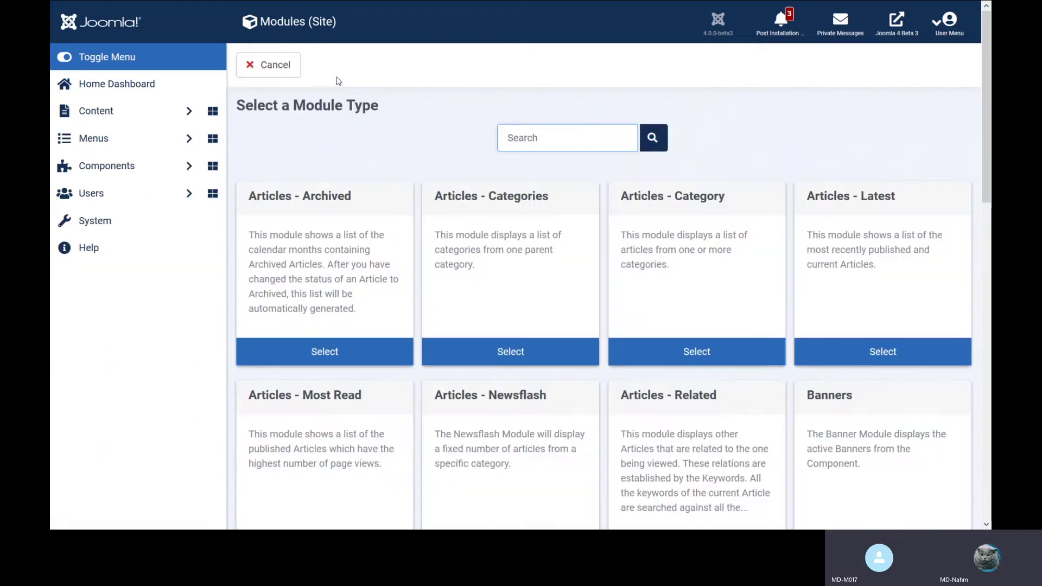
scroll(423, 132, "down", 8)
scroll(425, 134, "down", 4)
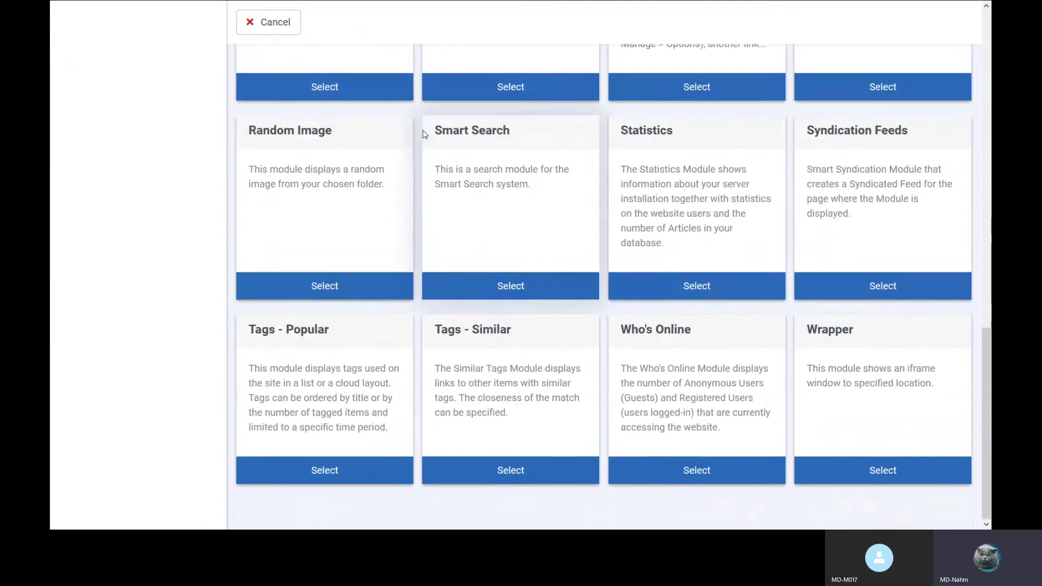
scroll(425, 134, "up", 10)
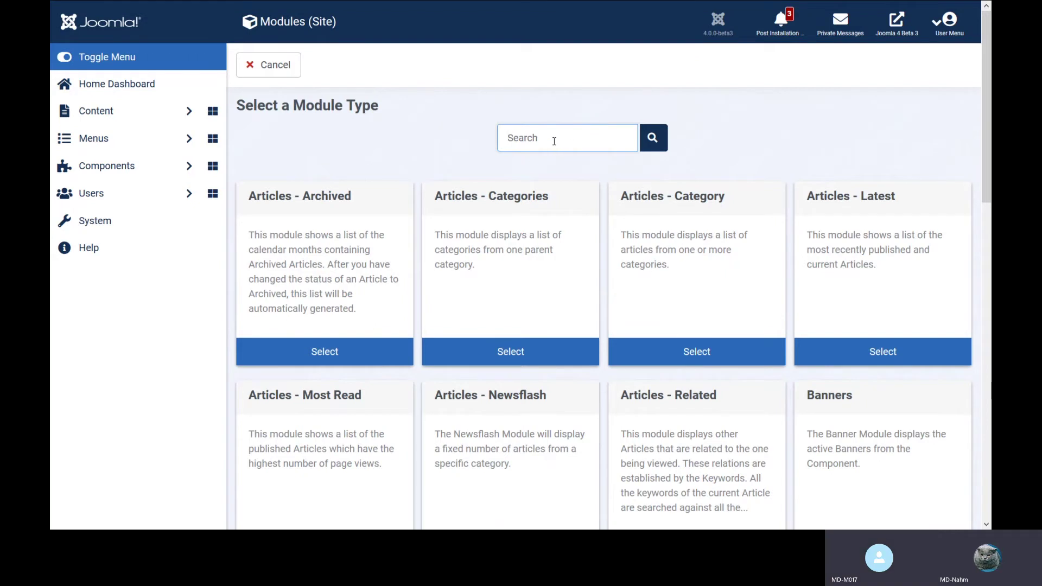
Step: Search the module types for "ban" and clear the search term
type("b")
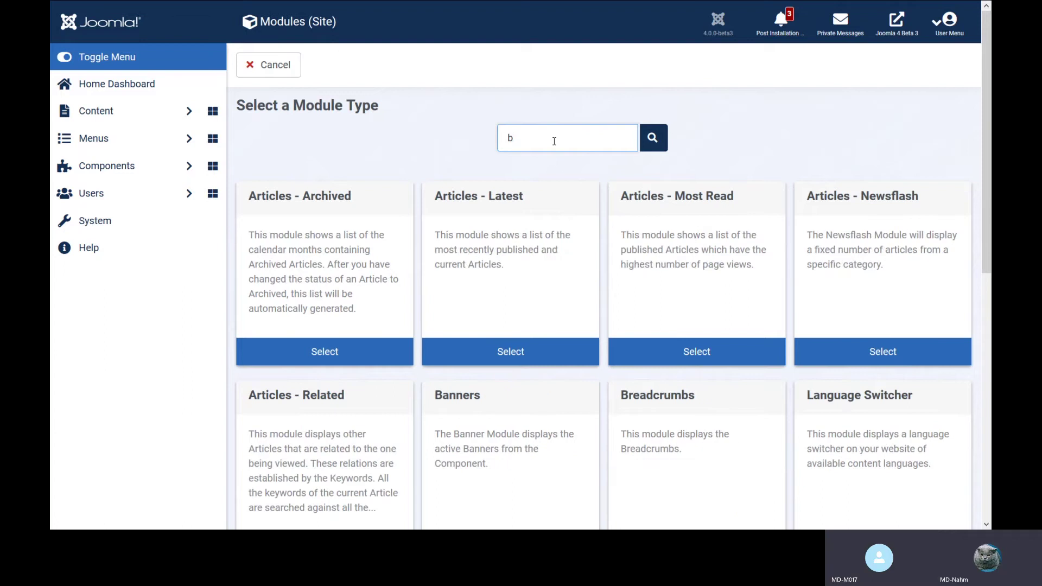
type("a")
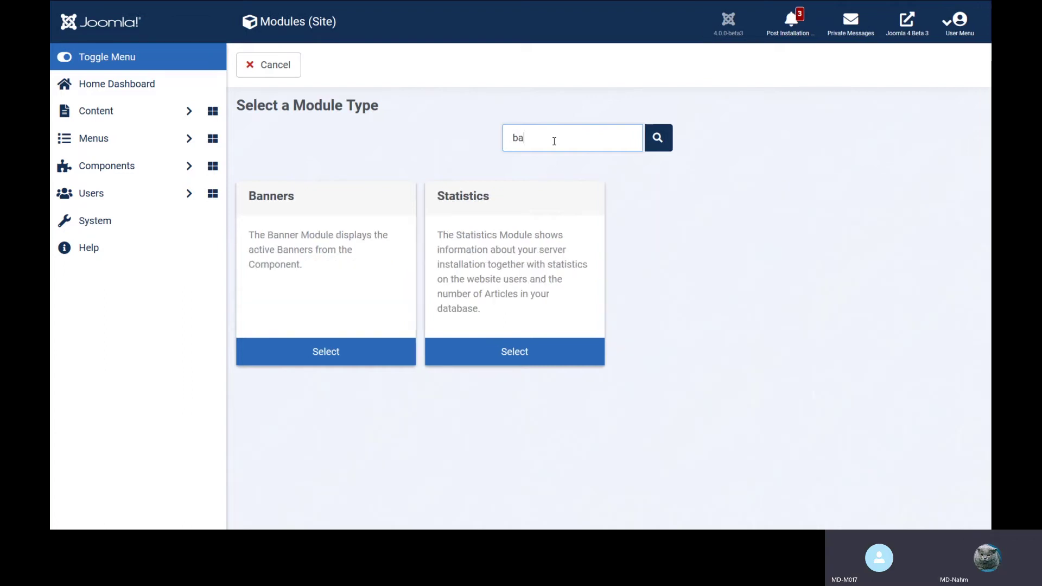
type("n")
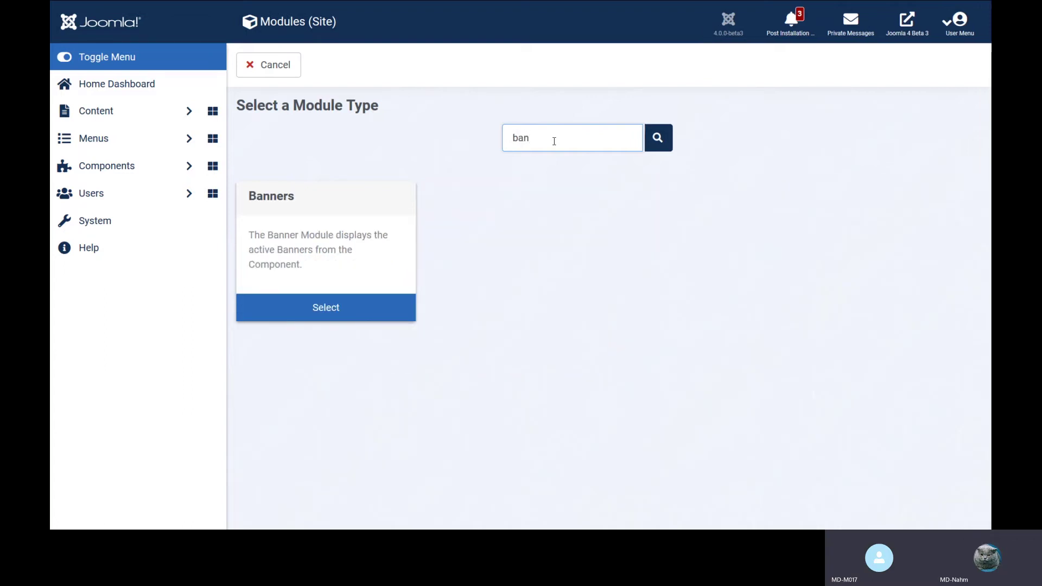
double_click(555, 141)
key("BackSpace")
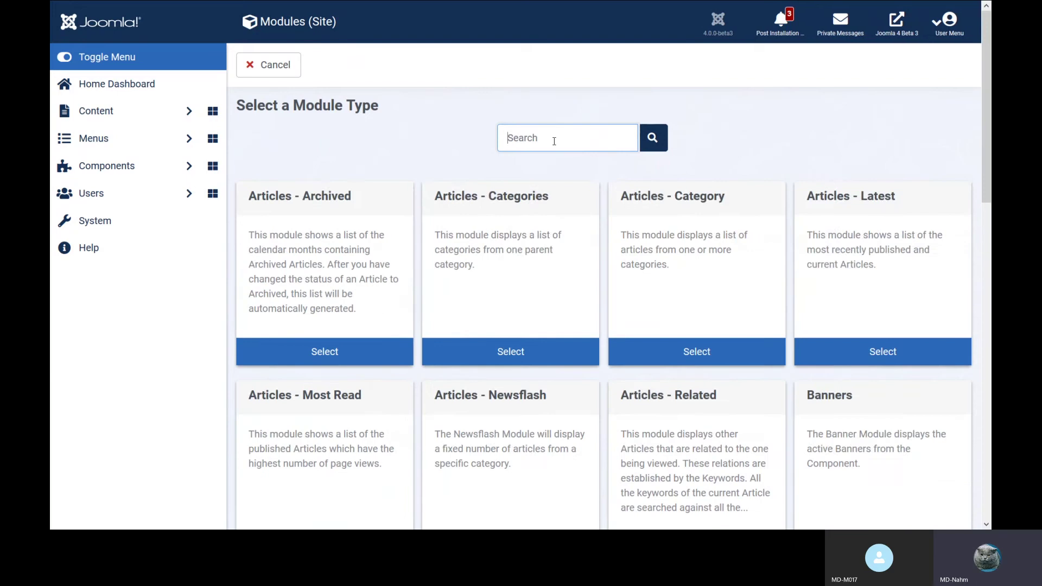
Step: Choose Who's Online as the type of the new site module
scroll(566, 197, "down", 5)
scroll(663, 231, "down", 5)
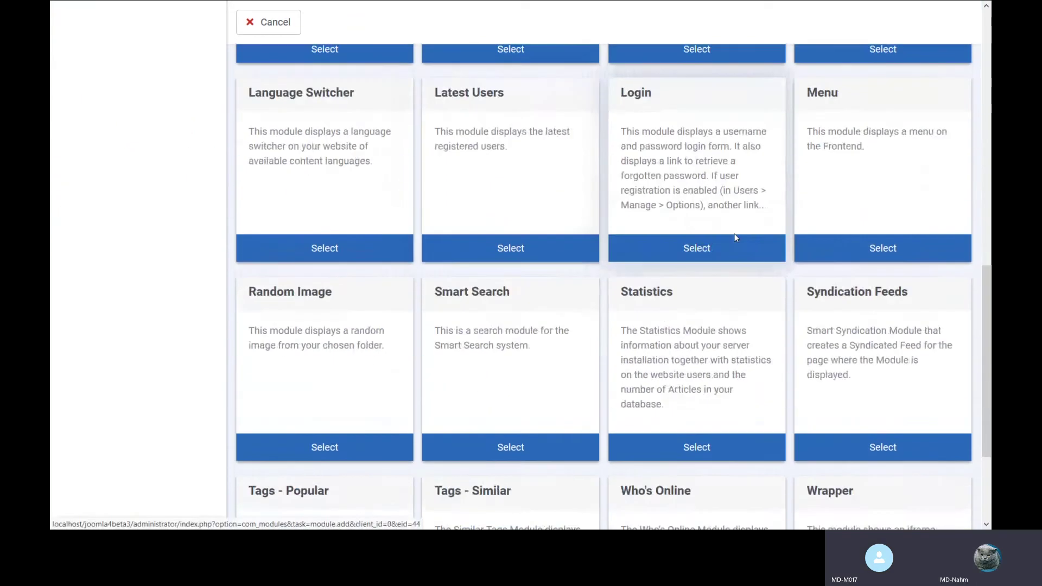
scroll(824, 324, "up", 3)
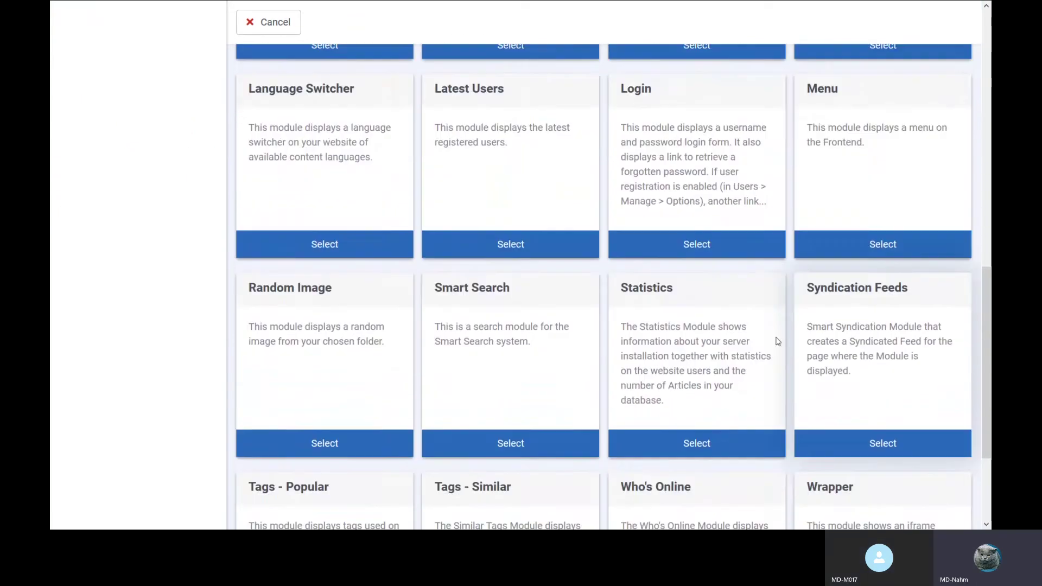
scroll(777, 340, "down", 3)
left_click(683, 476)
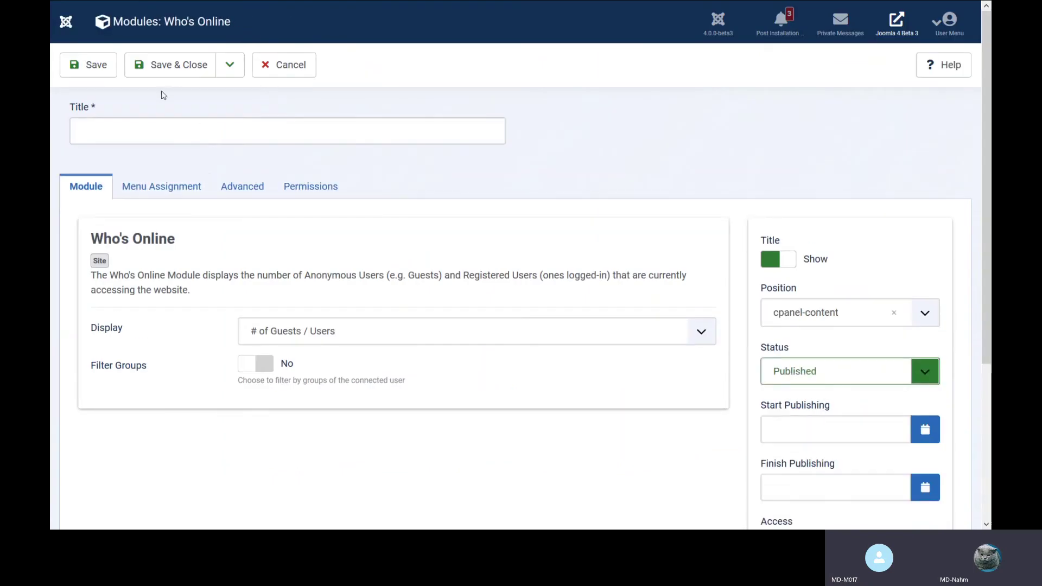
Step: Review the new module's menu assignment, advanced, permissions and general settings
left_click(156, 132)
left_click(161, 187)
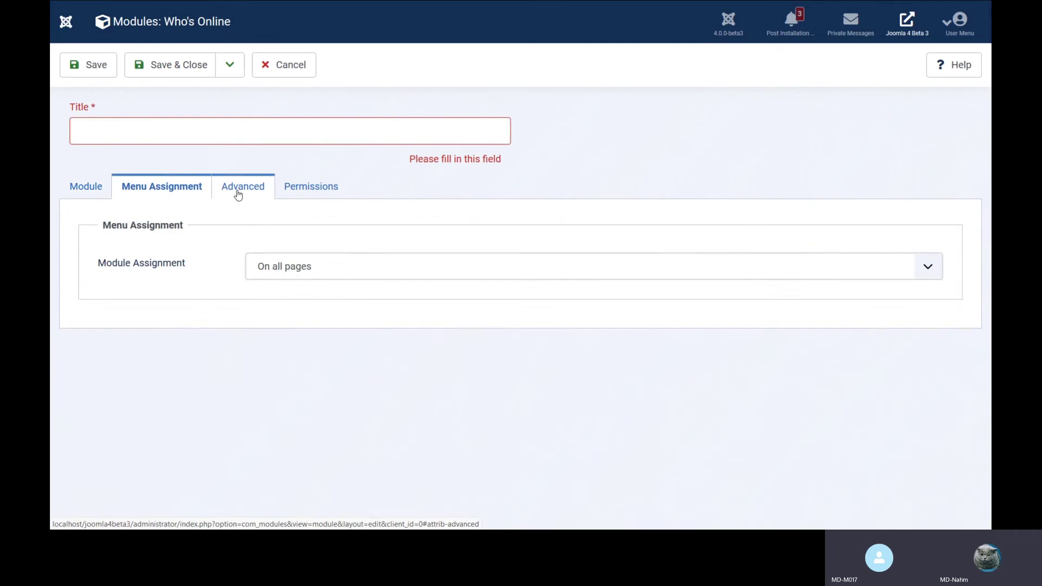
left_click(235, 190)
left_click(312, 187)
left_click(242, 187)
left_click(161, 188)
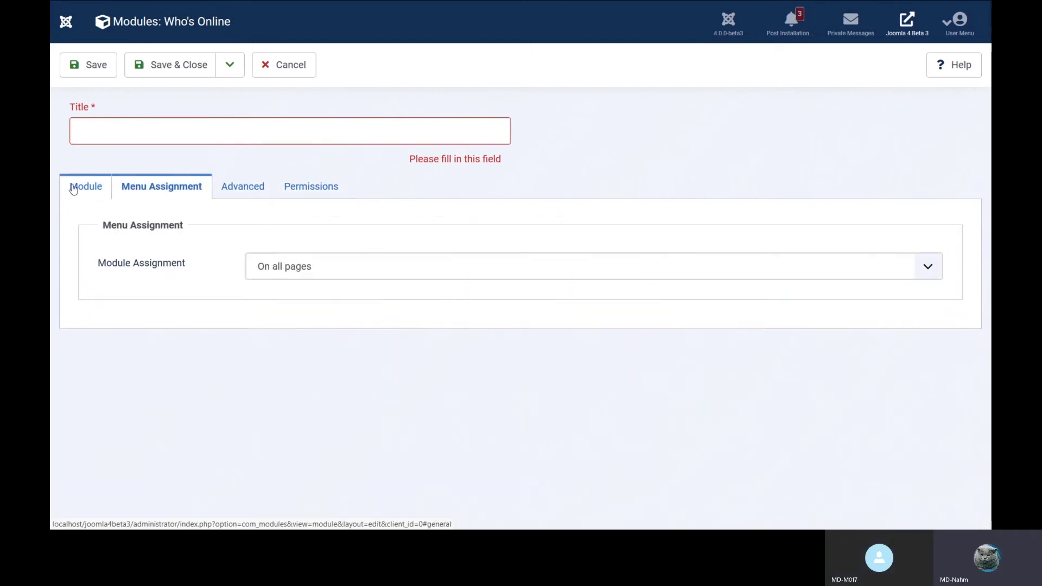
left_click(81, 187)
left_click(162, 188)
left_click(311, 187)
left_click(243, 187)
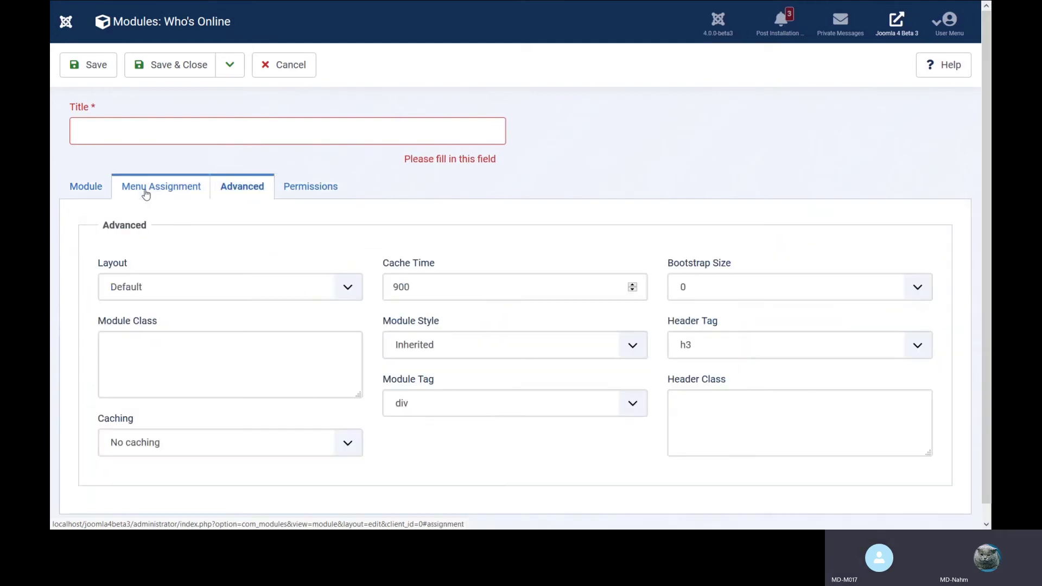
left_click(145, 190)
left_click(67, 193)
scroll(564, 206, "down", 4)
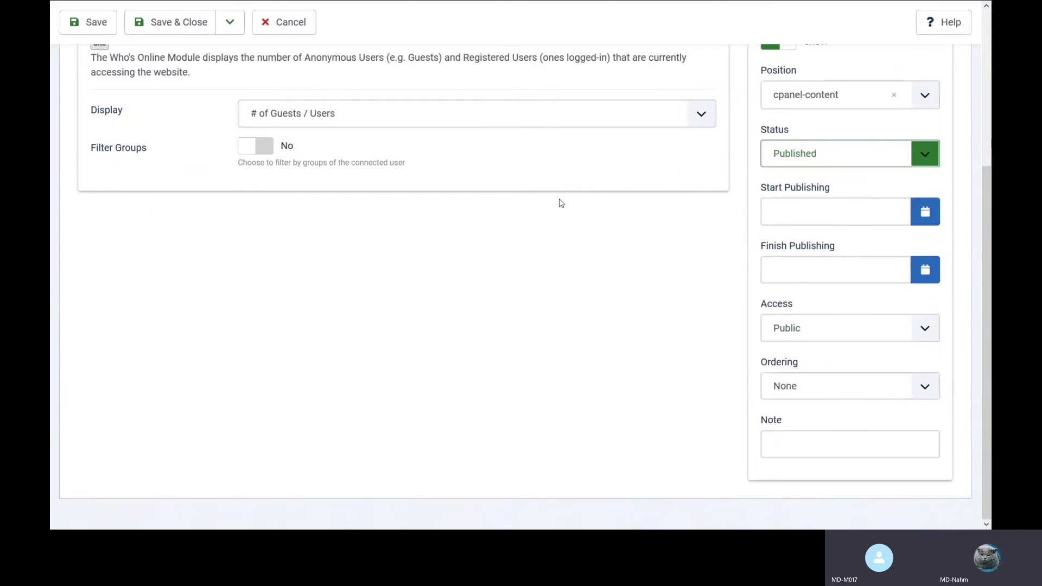
Step: Save and close the module with the title "Who's Online", and check the site's front-end home page
left_click(88, 21)
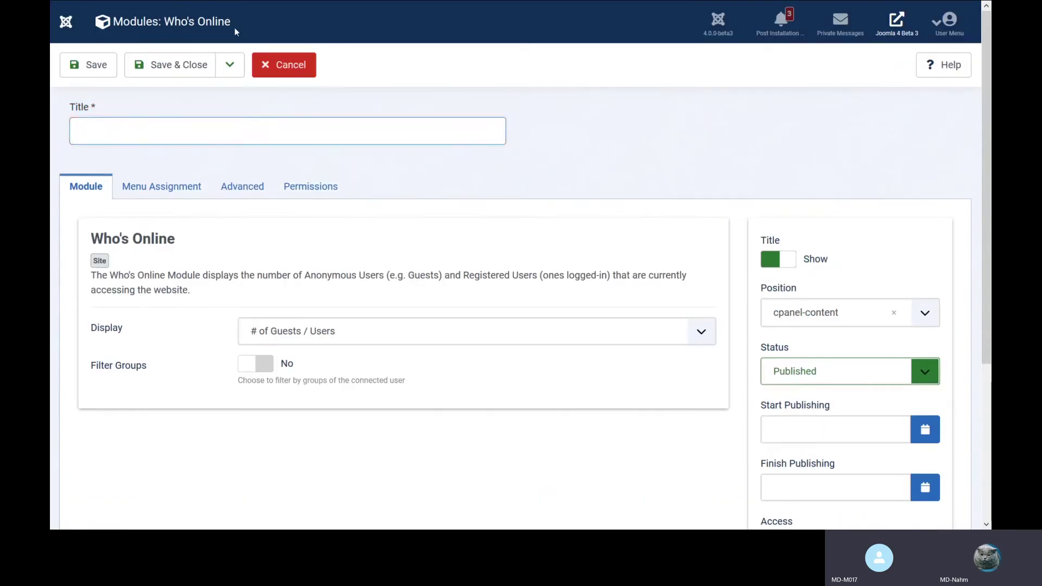
triple_click(177, 27)
key("ctrl+c")
left_click(171, 130)
key("ctrl+v")
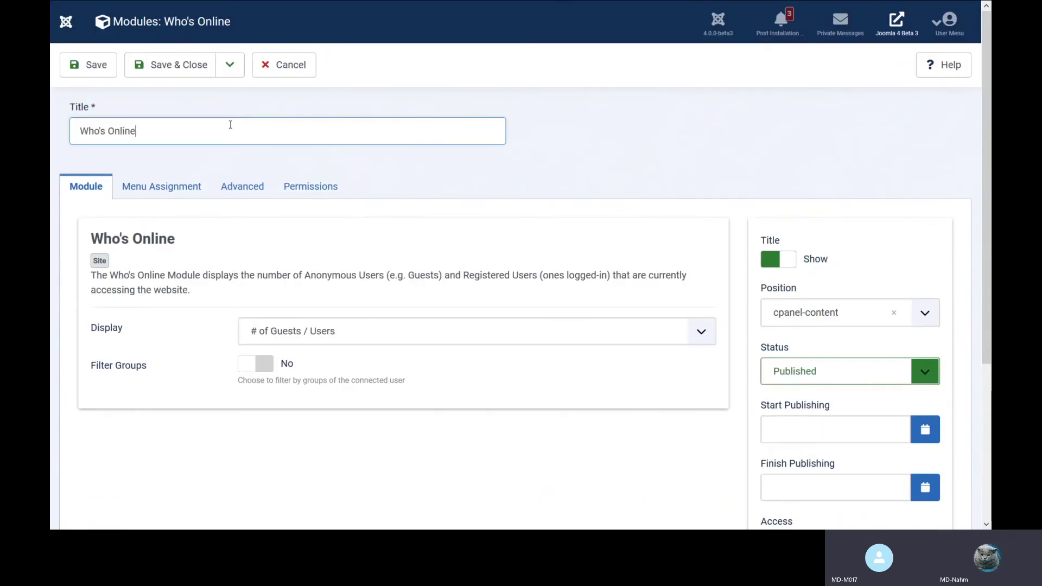
left_click(187, 66)
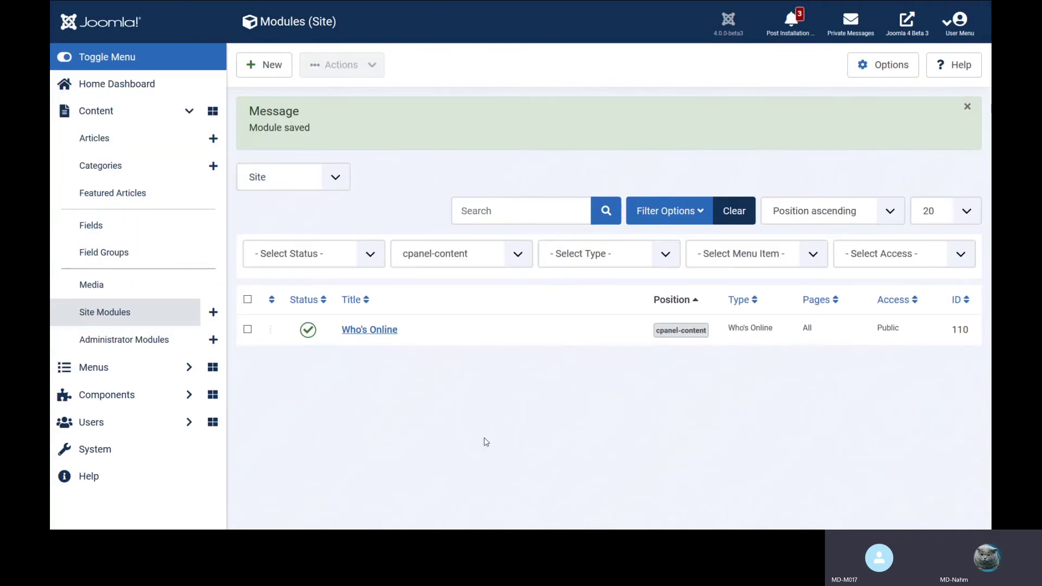
left_click(909, 25)
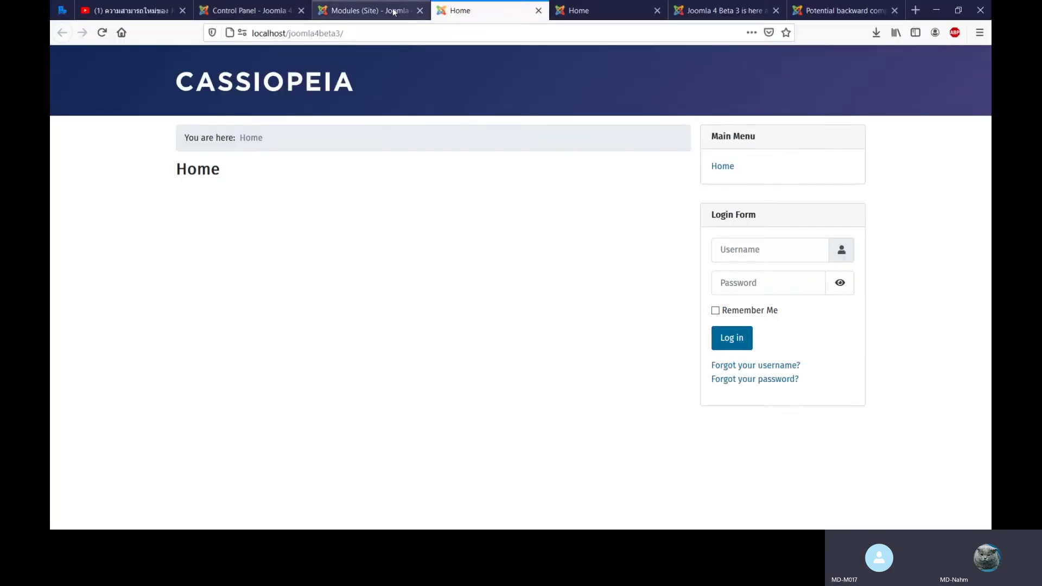
left_click(394, 12)
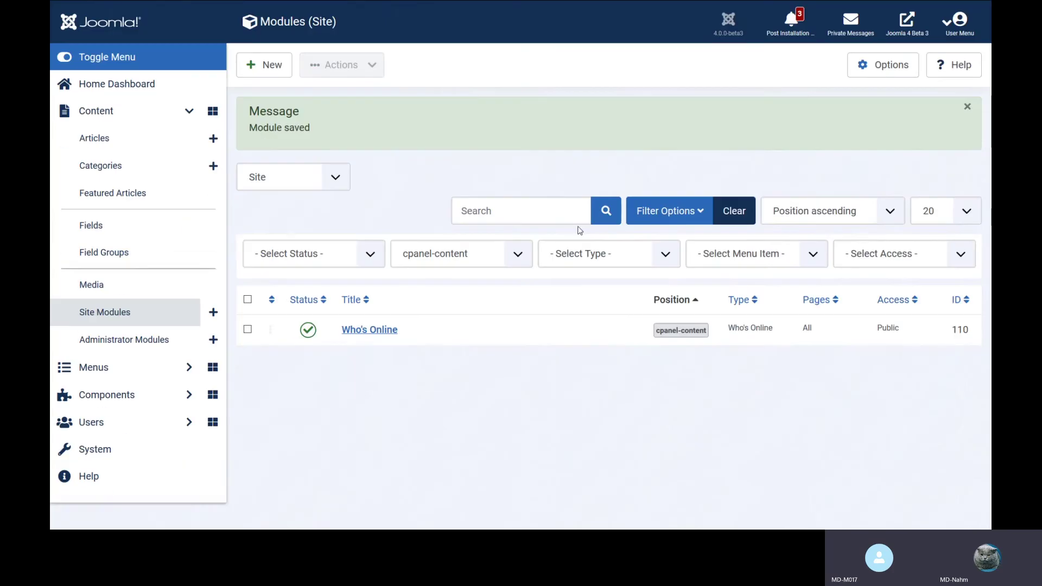
Step: Change the Who's Online module's position to Sidebar-left [sidebar-left], then save and close it
left_click(358, 329)
left_click(851, 312)
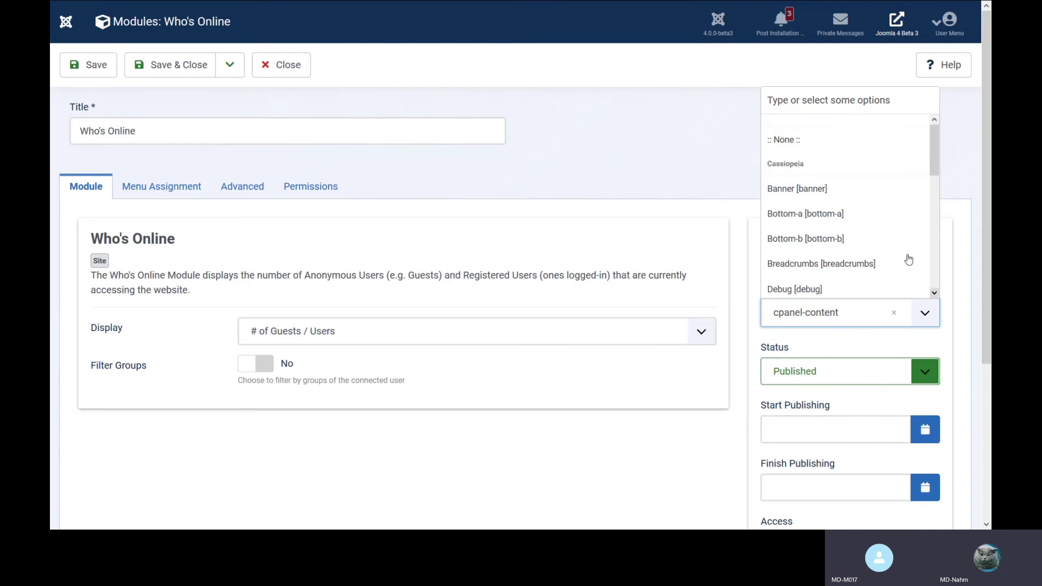
scroll(909, 260, "down", 10)
scroll(912, 236, "up", 5)
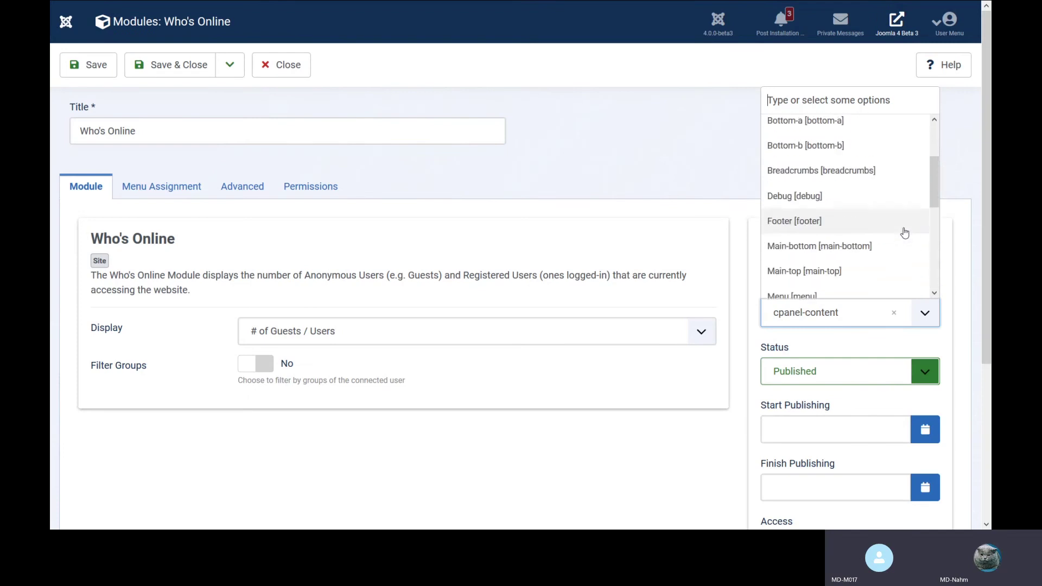
scroll(890, 222, "down", 3)
left_click(848, 228)
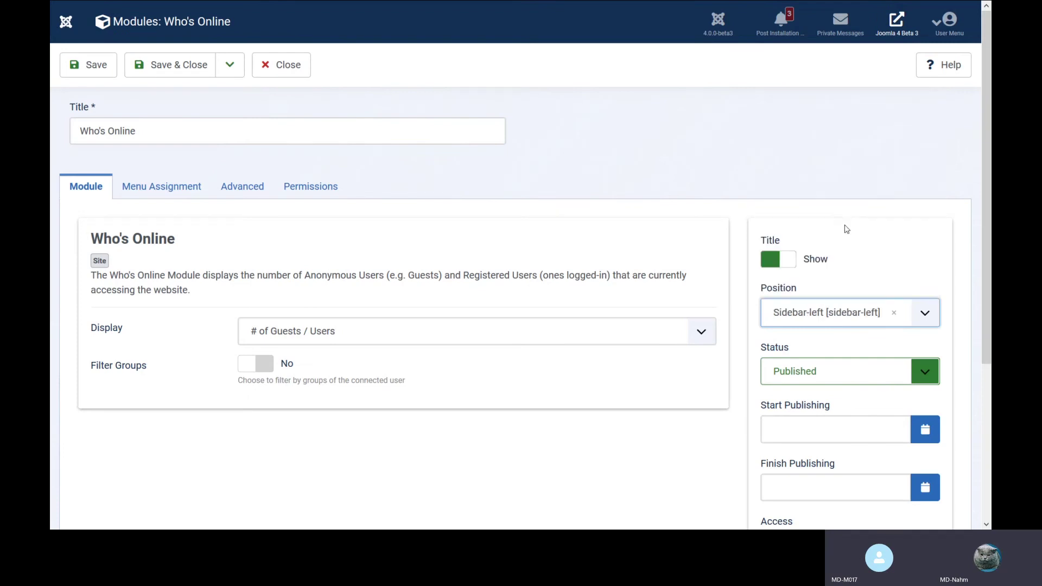
left_click(184, 68)
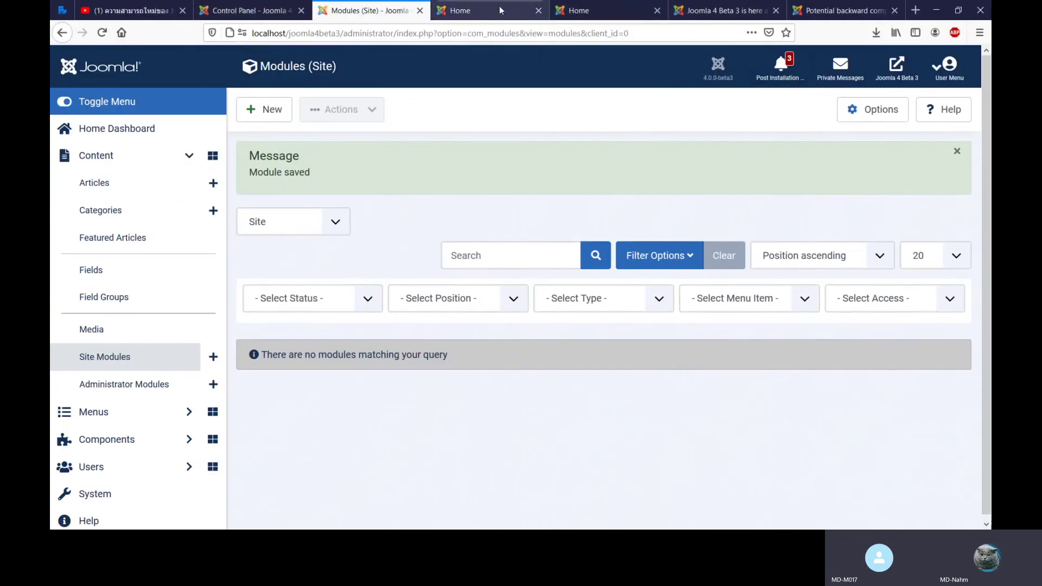
Step: Reload the site's front-end home page to check the Who's Online module, and return to the site modules list
left_click(461, 10)
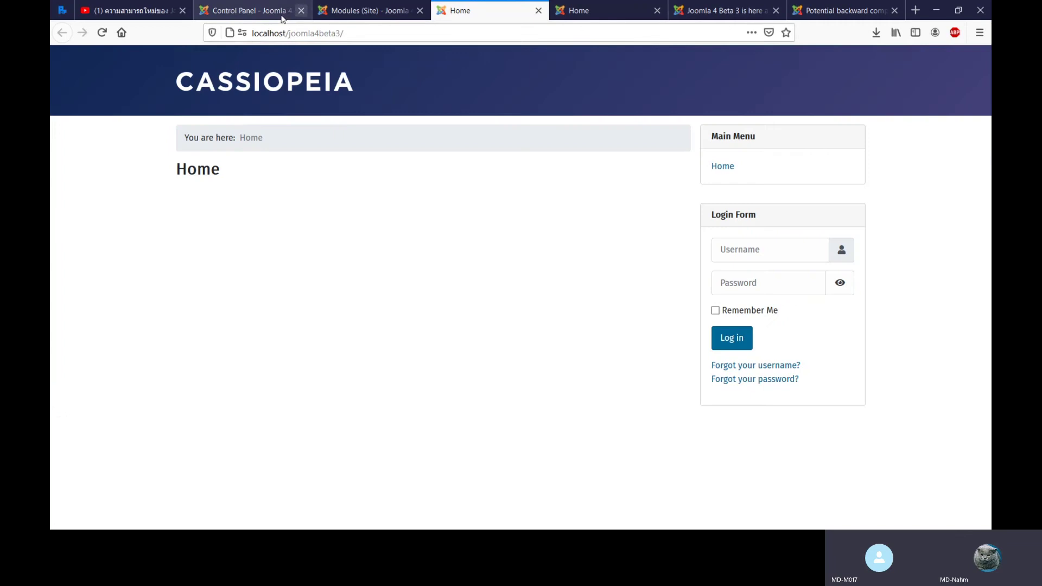
left_click(102, 33)
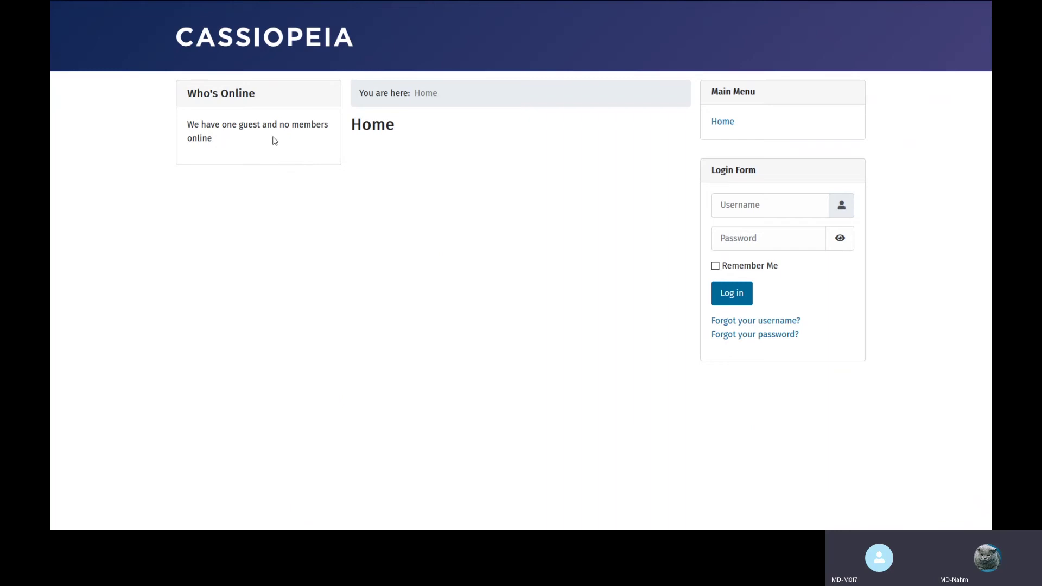
mouse_move(259, 9)
left_click(369, 10)
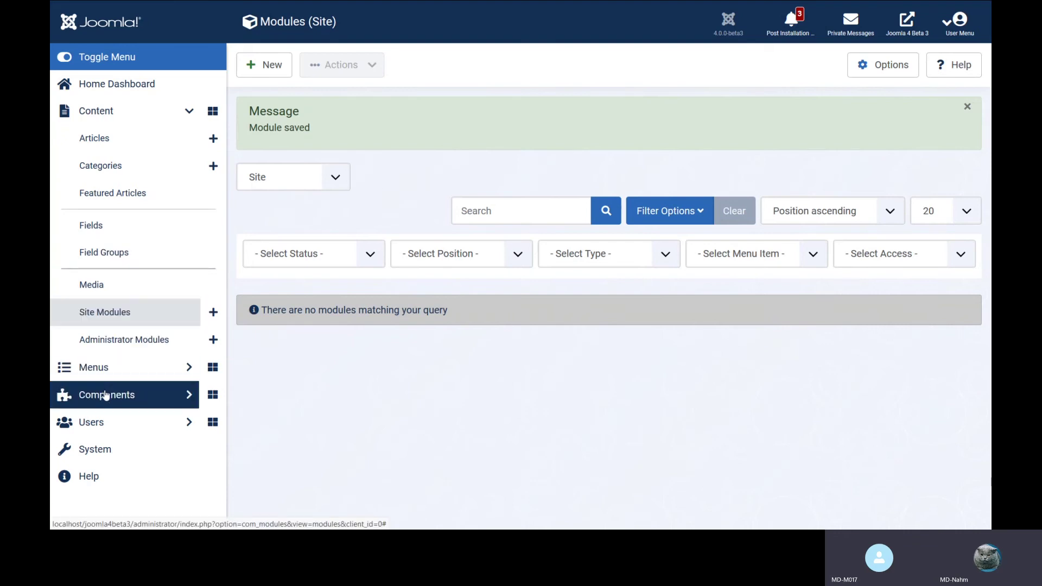
Step: Open the user management list
left_click(98, 422)
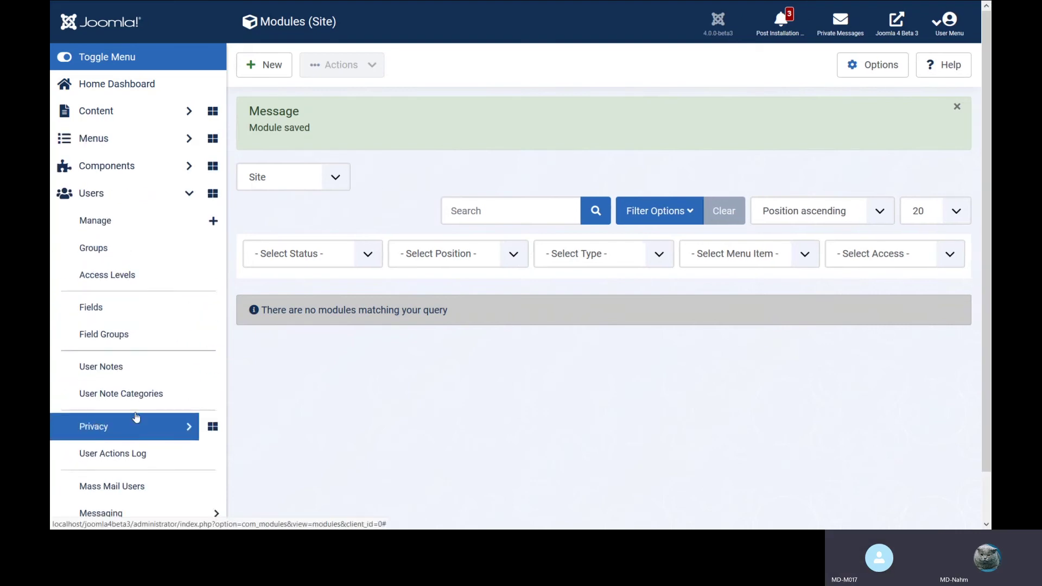
left_click(109, 195)
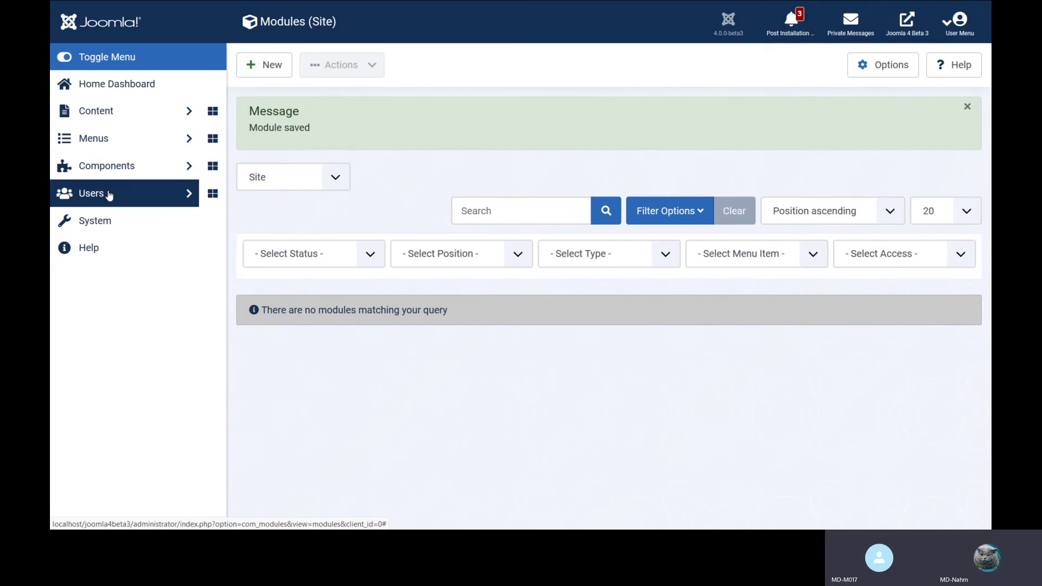
left_click(108, 195)
left_click(97, 220)
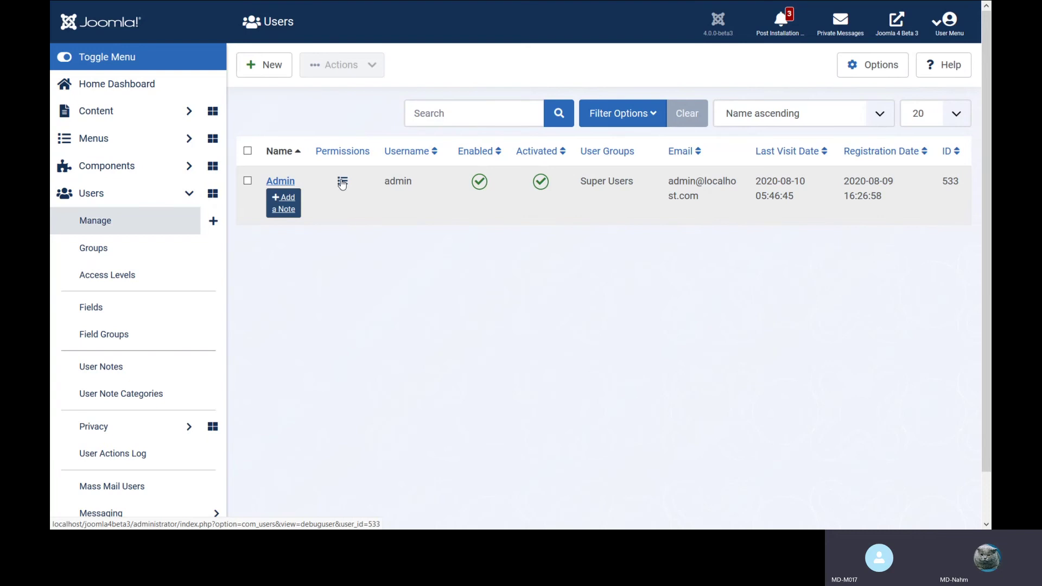
Step: Examine the Admin user's permissions for each asset across all permission columns, and close the permissions report
left_click(356, 188)
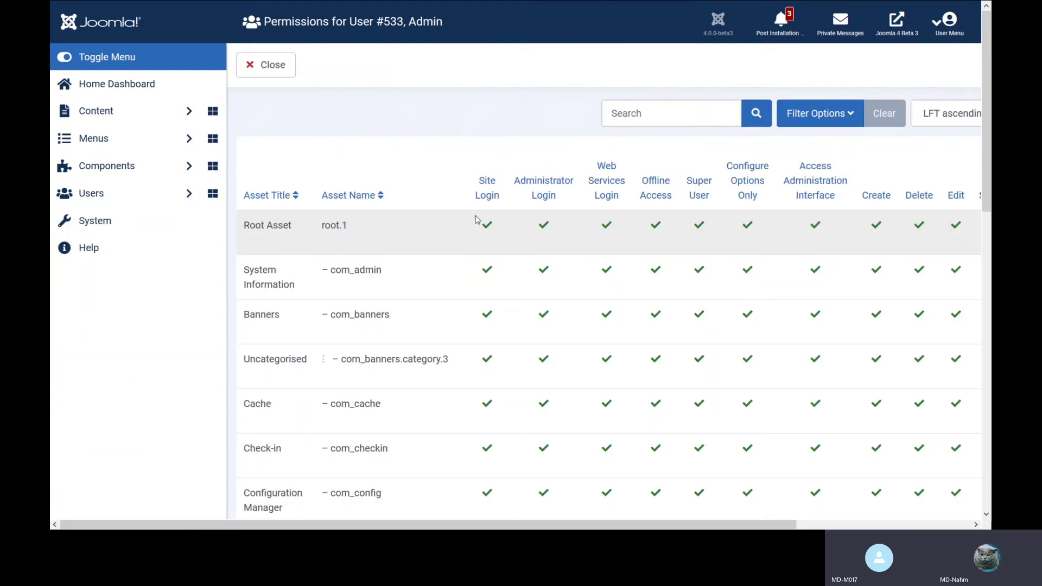
scroll(586, 223, "down", 3)
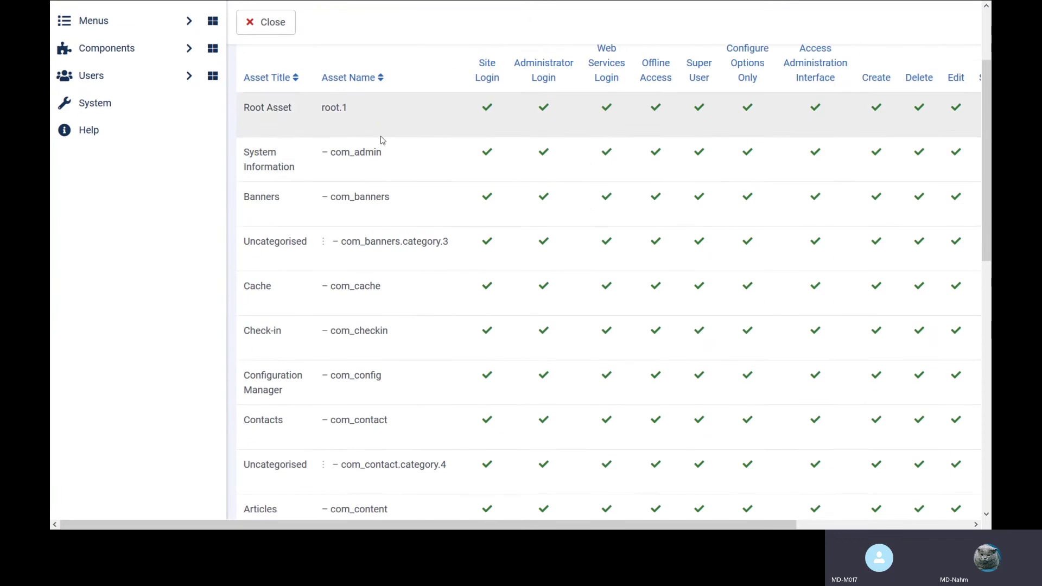
scroll(380, 163, "down", 8)
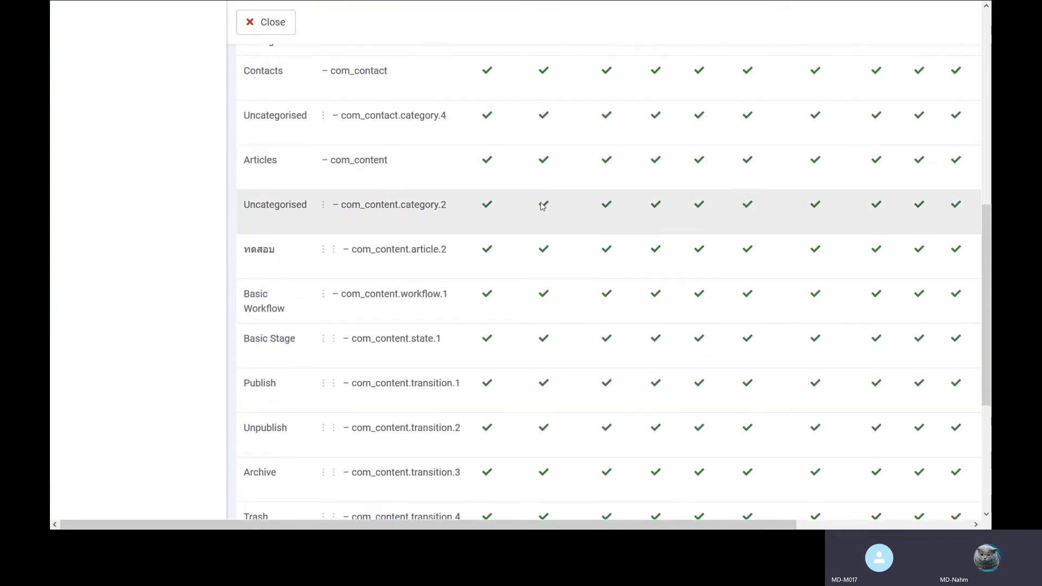
scroll(542, 205, "up", 8)
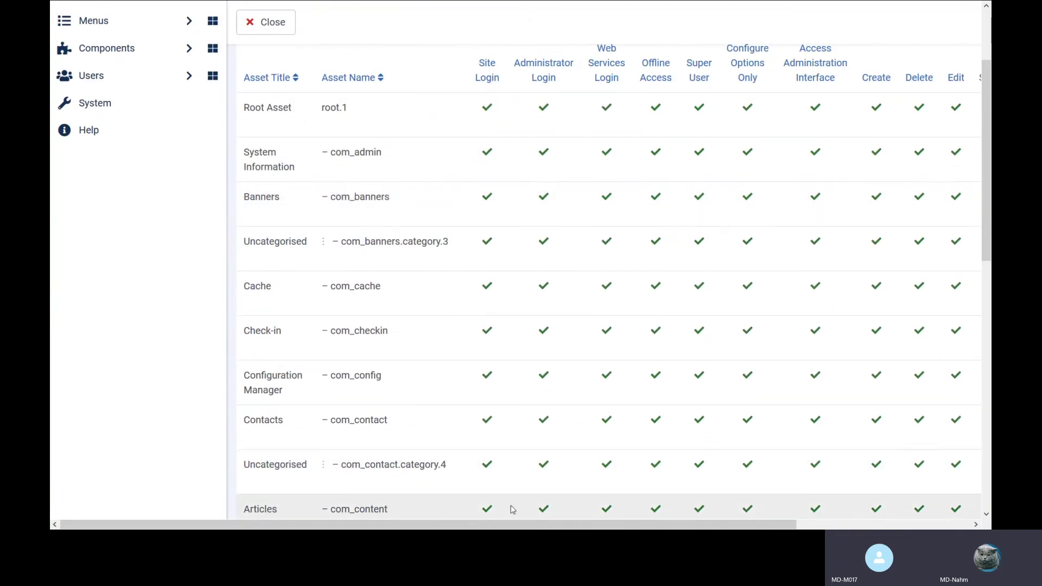
left_click_drag(505, 525, 681, 525)
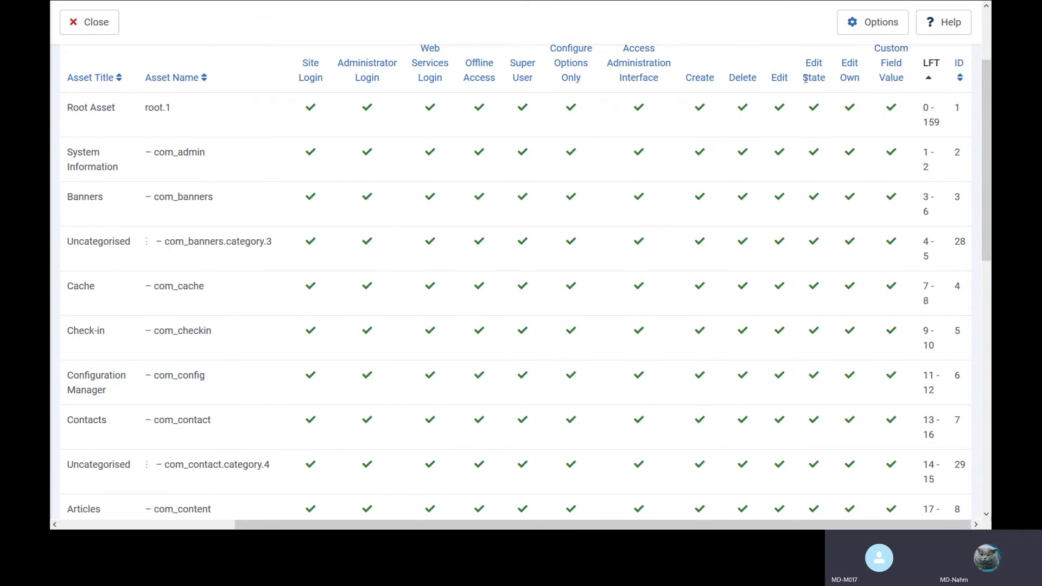
scroll(621, 167, "down", 10)
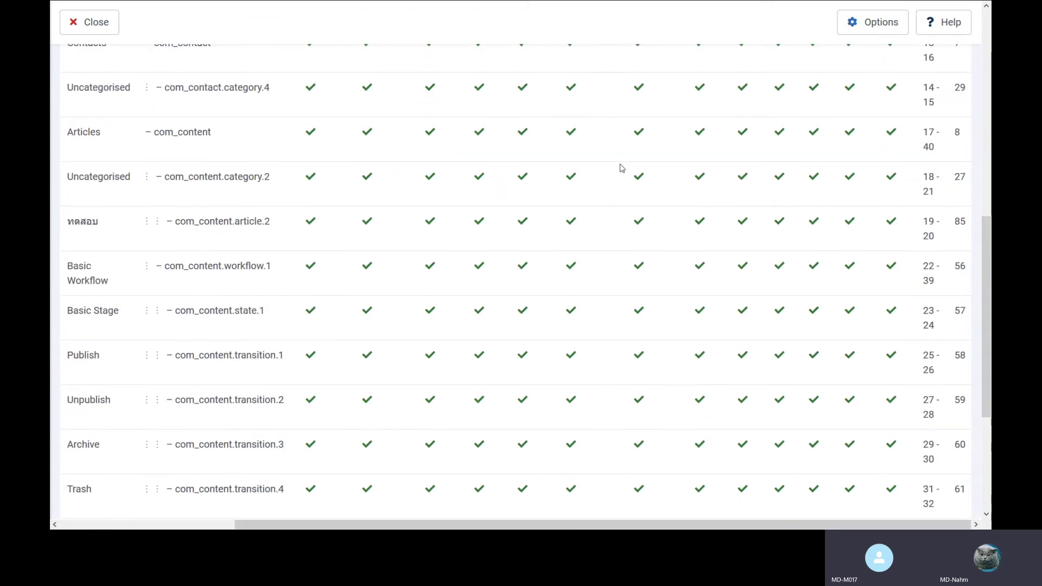
scroll(622, 174, "up", 10)
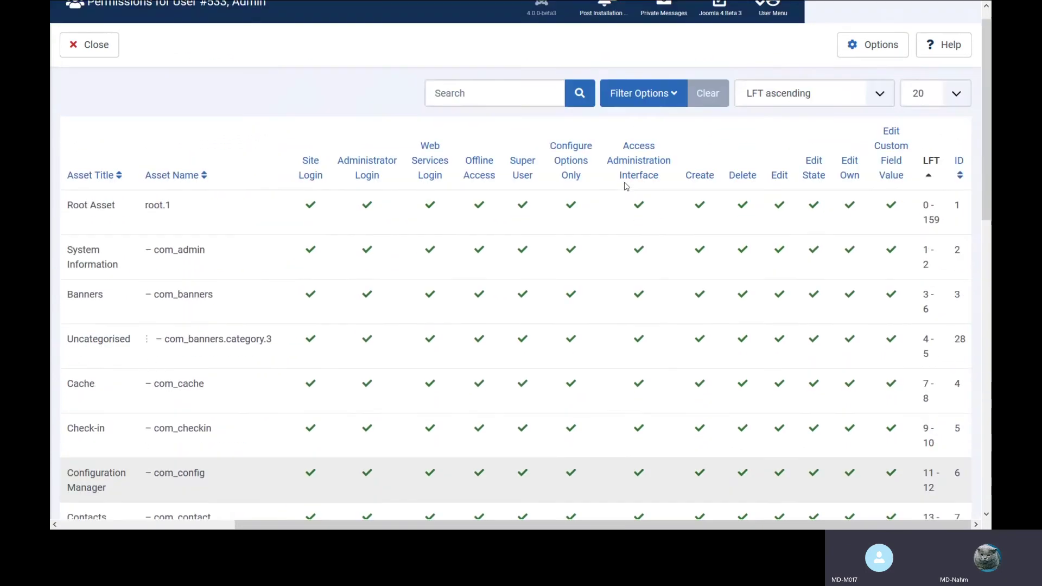
scroll(626, 182, "down", 10)
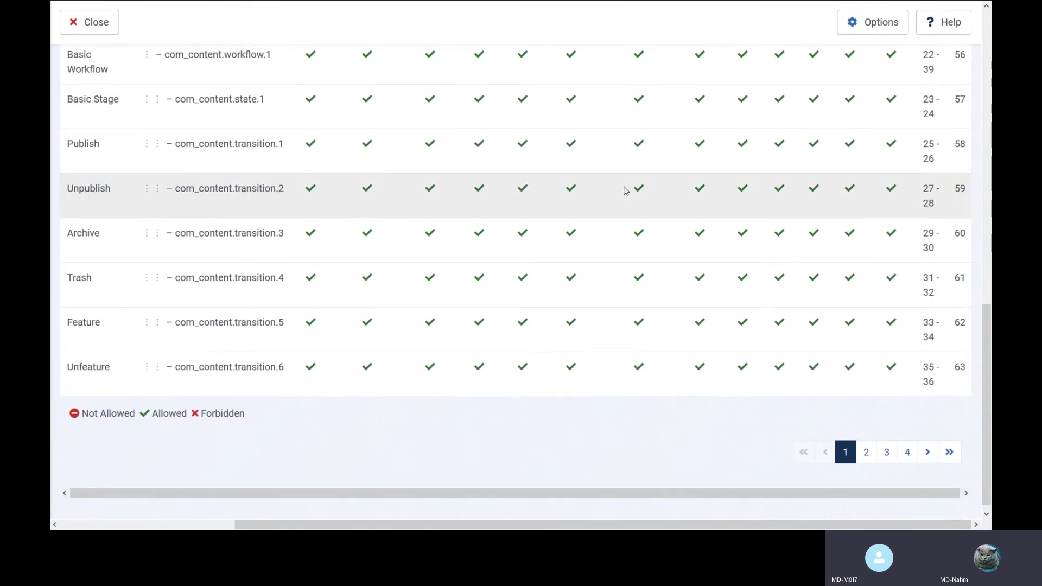
left_click_drag(757, 522, 582, 522)
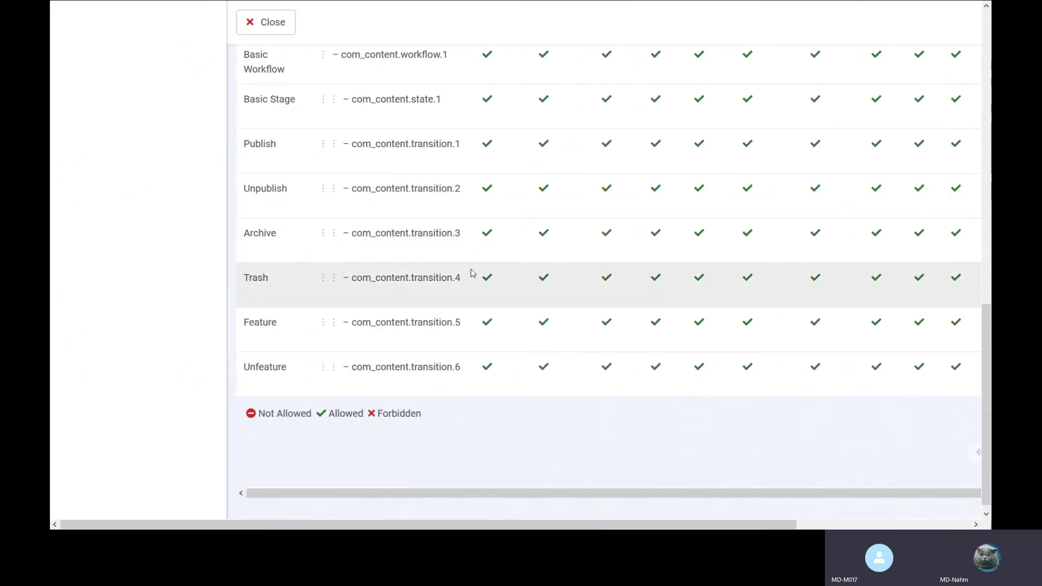
scroll(475, 277, "up", 10)
left_click(265, 65)
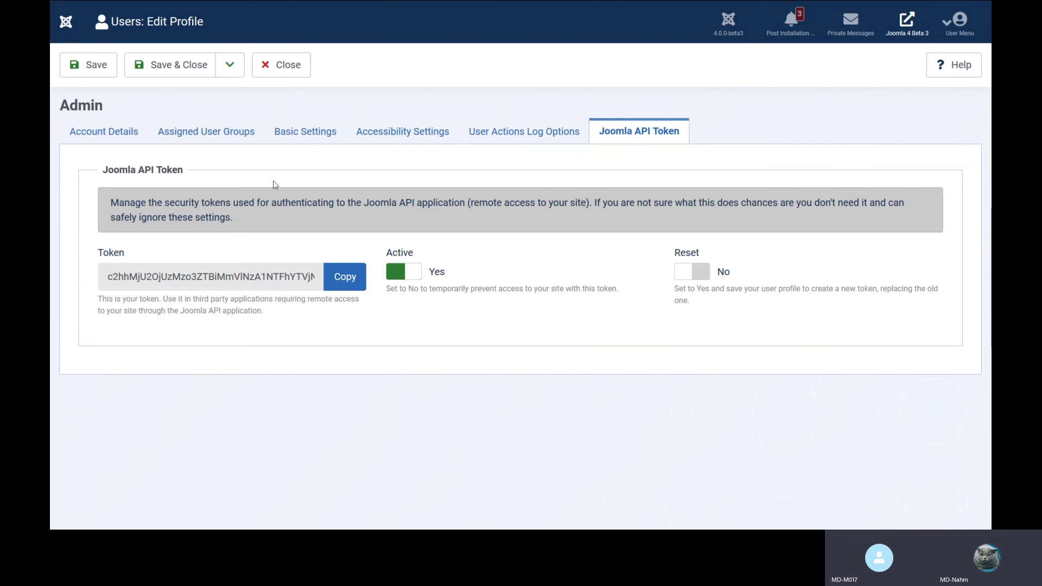
Step: Close the Admin user's profile without saving, and open the System dashboard
left_click(280, 65)
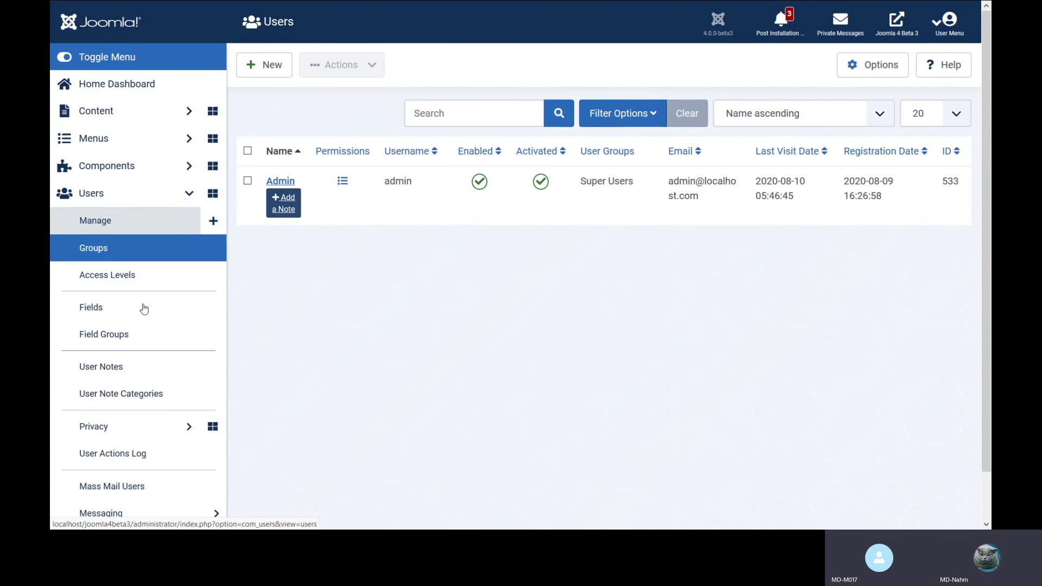
scroll(203, 239, "down", 1)
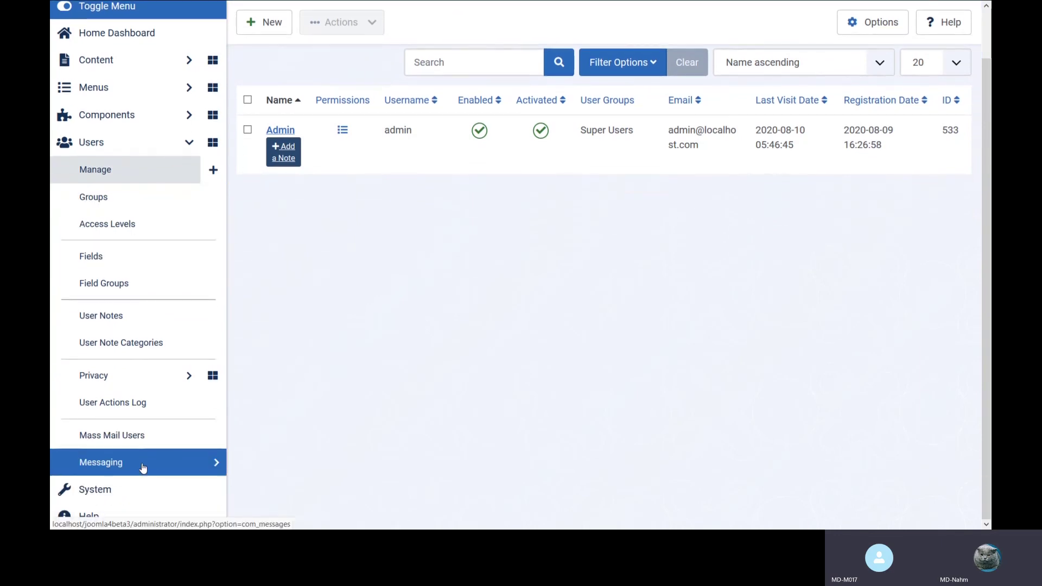
left_click(152, 485)
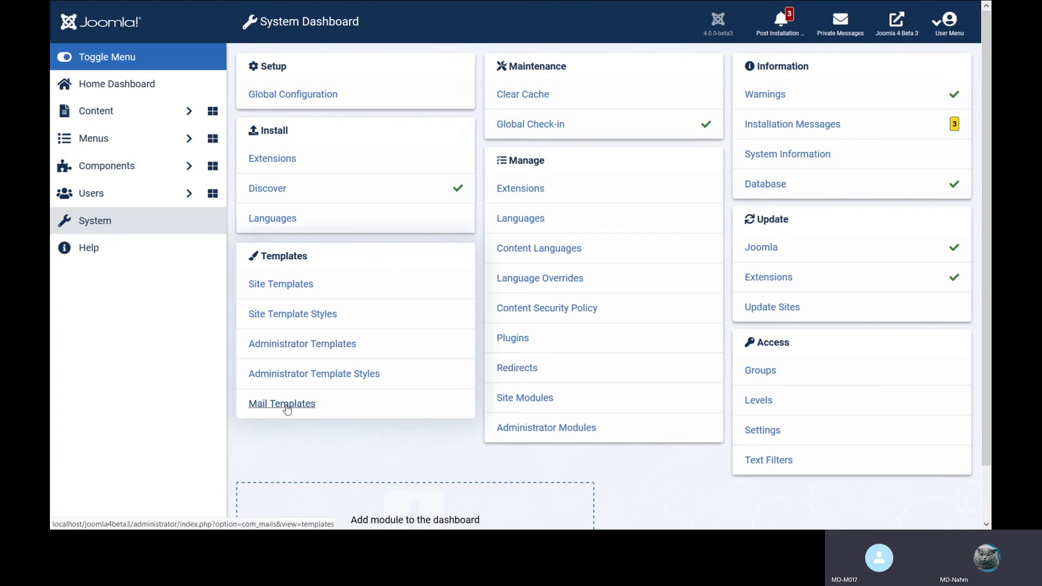
Step: Open the mail templates and review the list with its components and descriptions
left_click(287, 405)
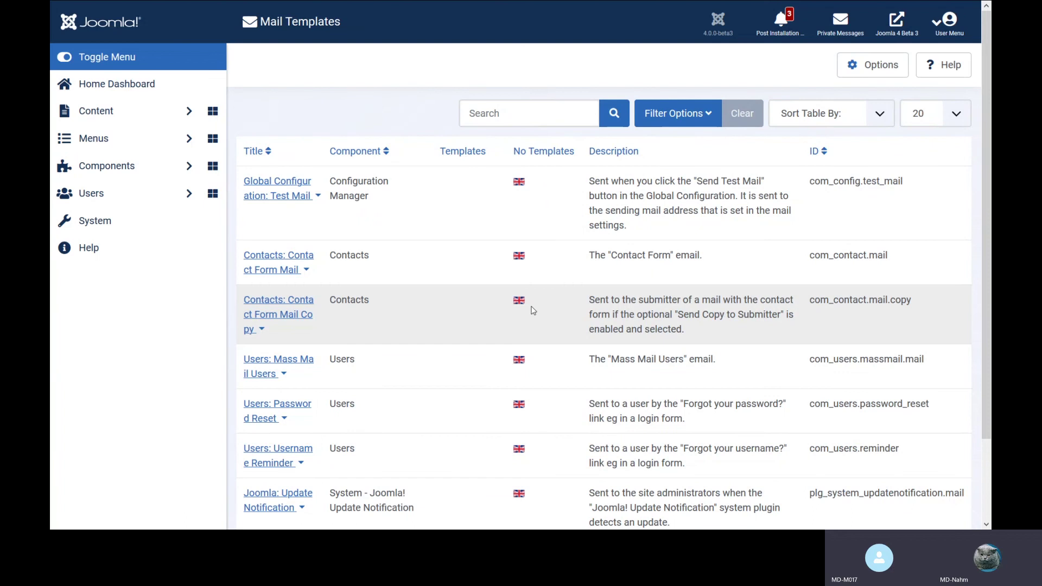
scroll(533, 310, "down", 2)
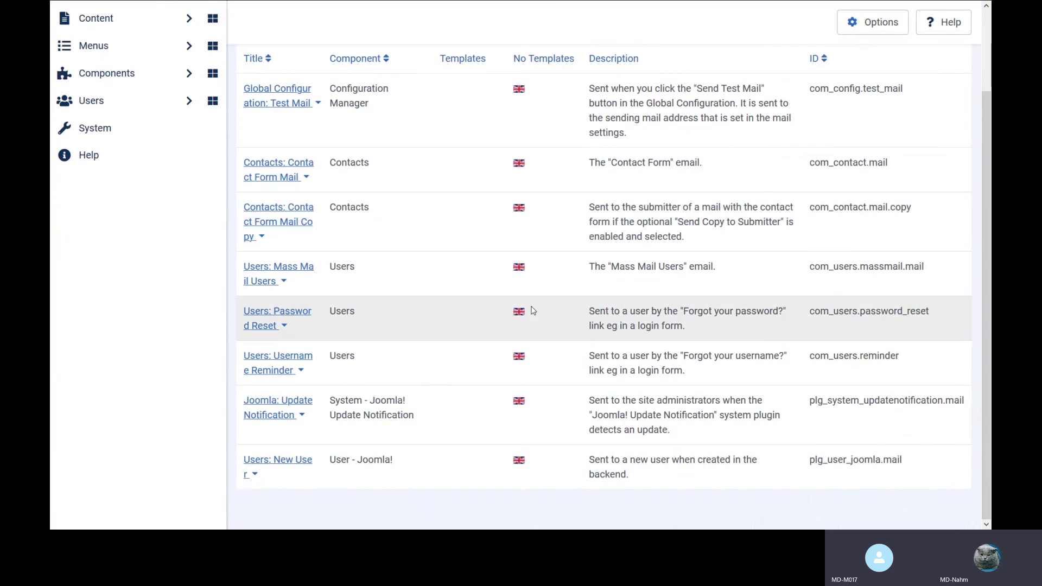
scroll(533, 310, "up", 2)
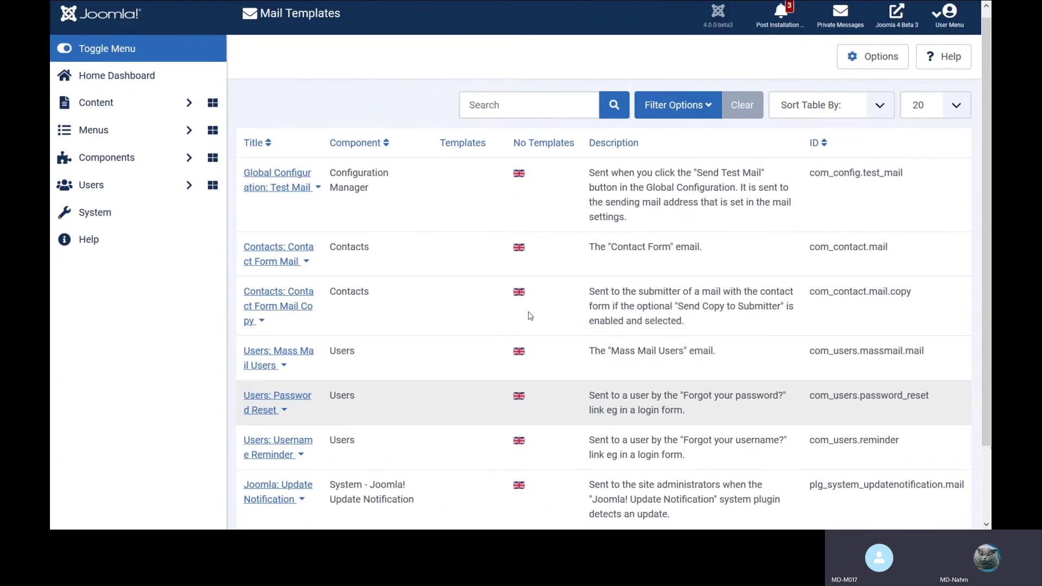
scroll(530, 316, "down", 2)
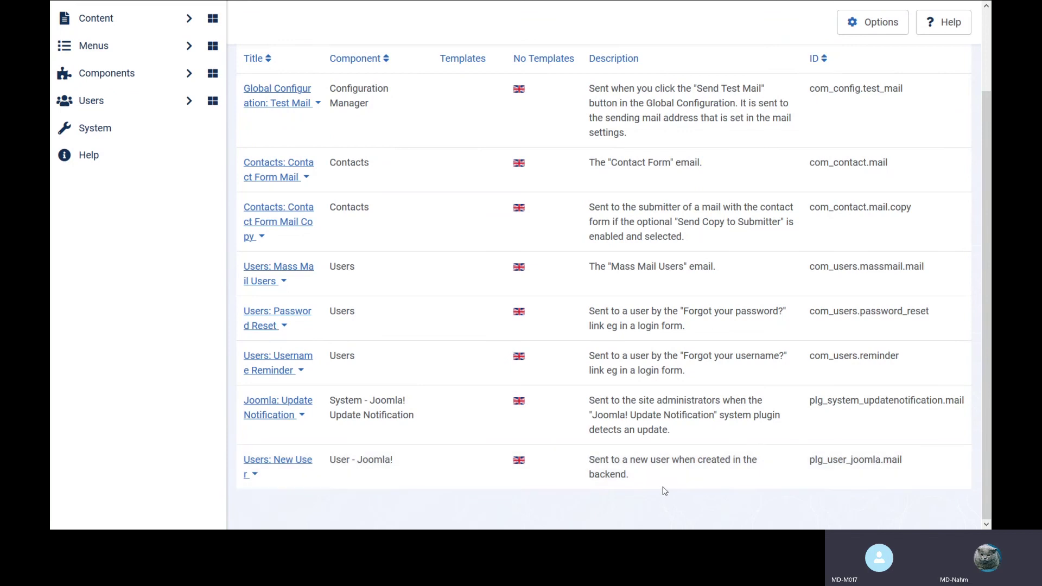
Step: Open the English (en-GB) mail template for Users: New User, enable Edit Subject and Edit Body, and close it without saving
left_click(283, 466)
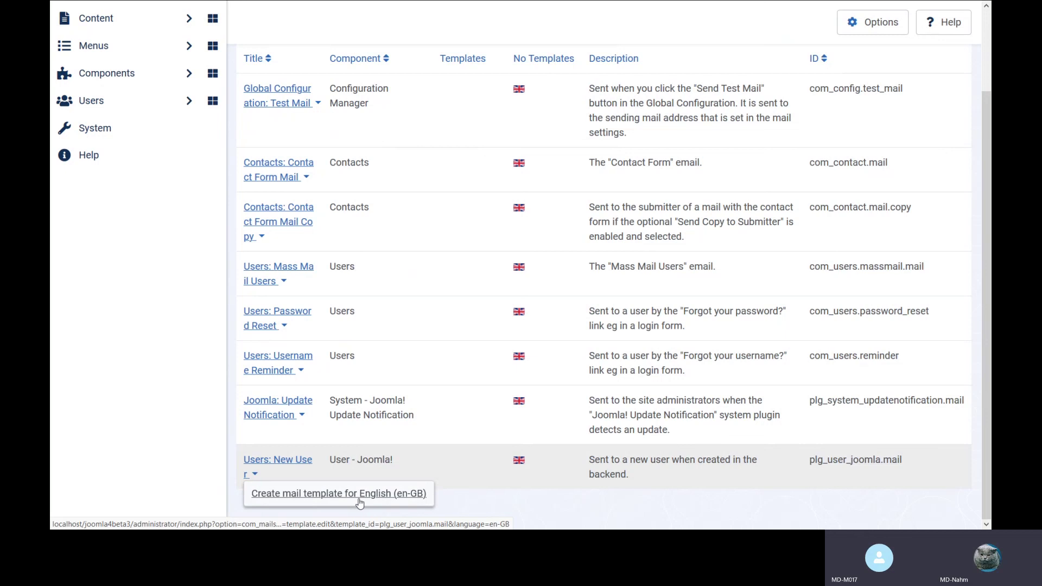
left_click(378, 498)
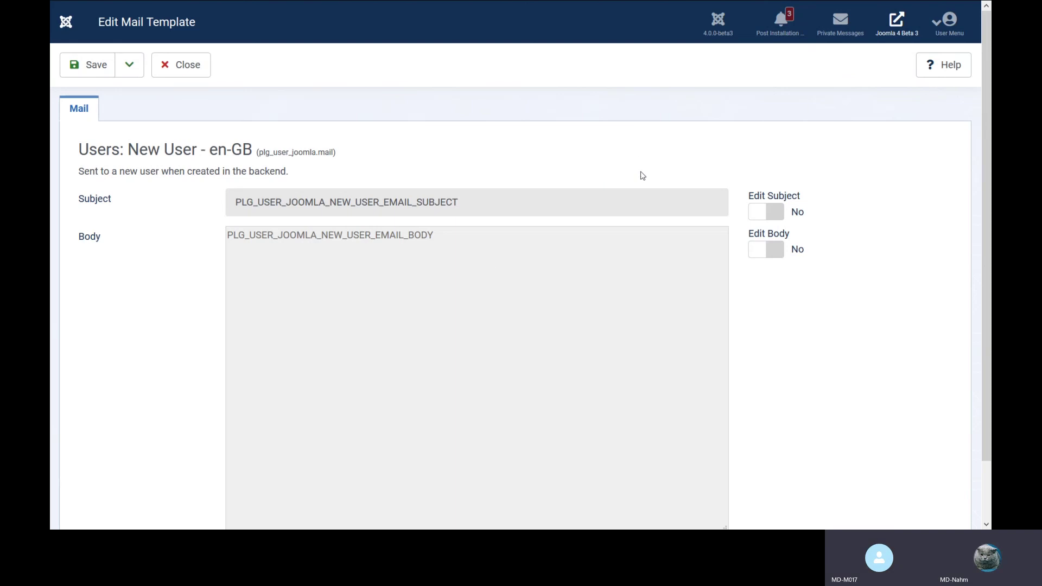
left_click(769, 213)
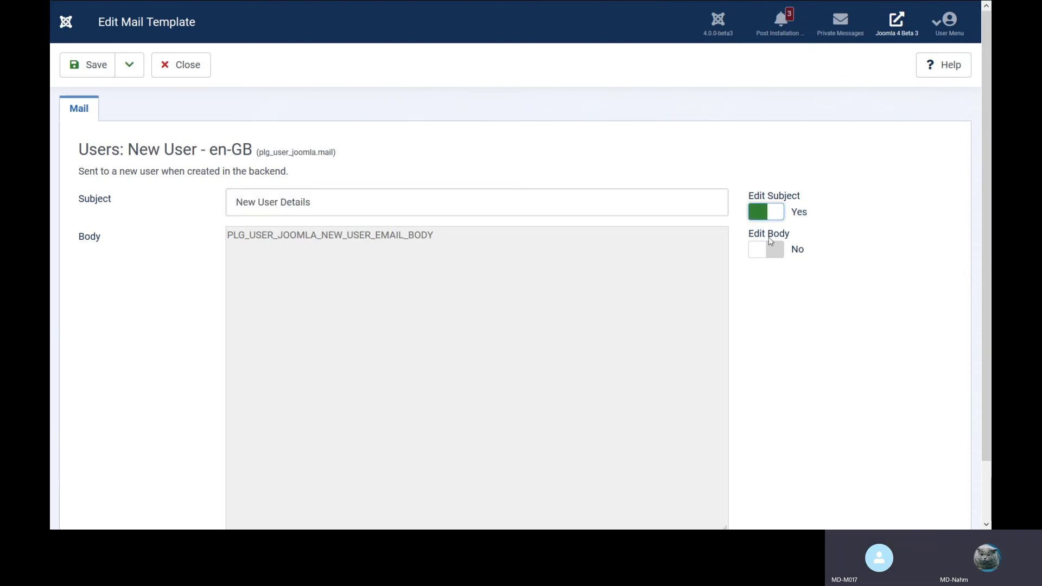
left_click(768, 249)
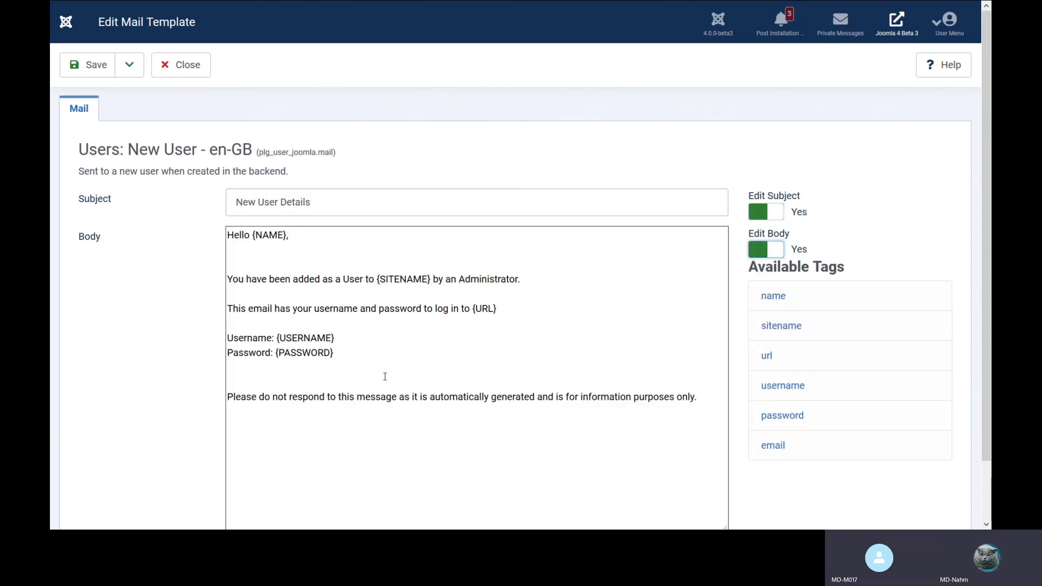
left_click(398, 355)
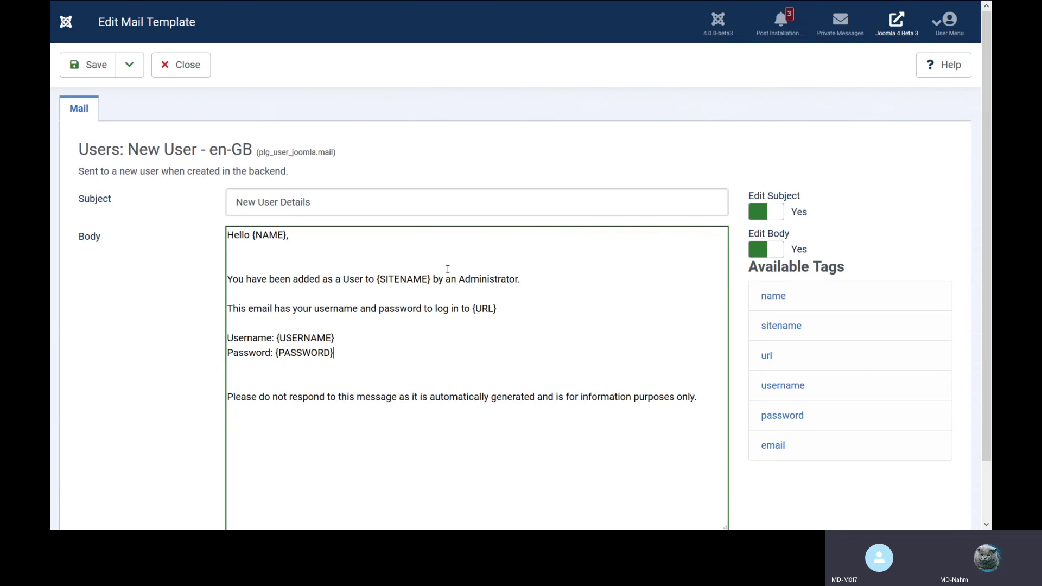
left_click(197, 70)
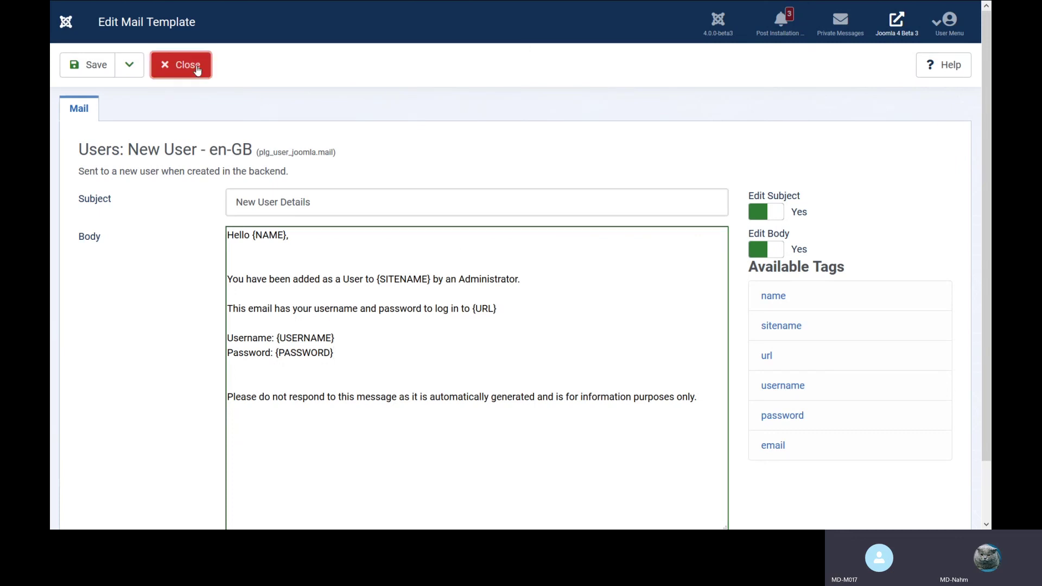